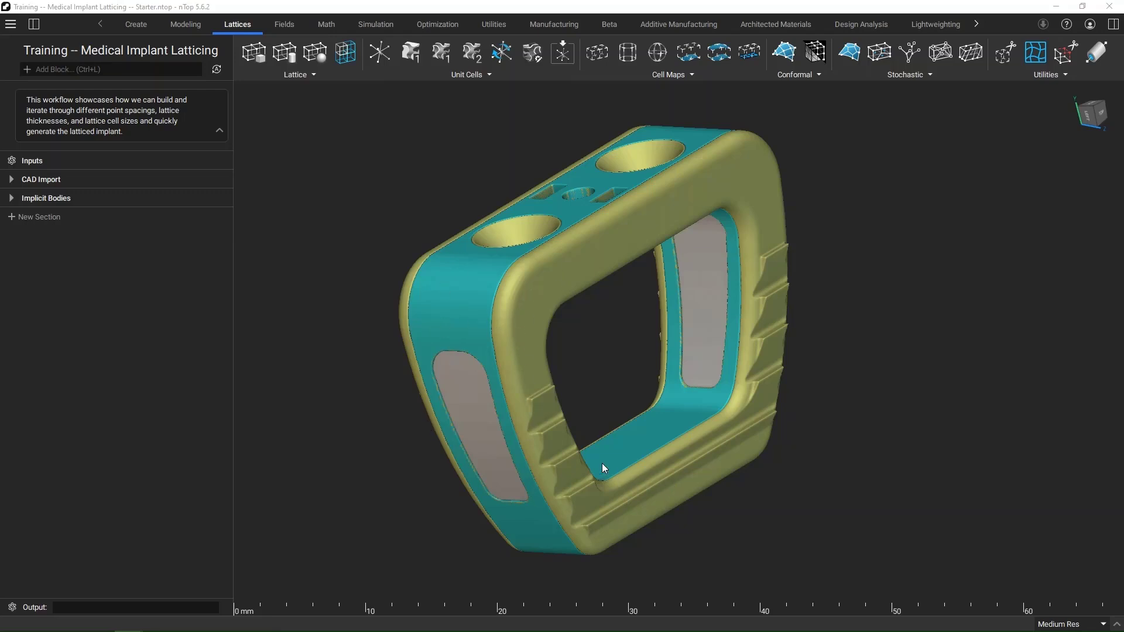
Step: Expand the CAD Import section and inspect the imported part's geometry on its own
left_click(149, 179)
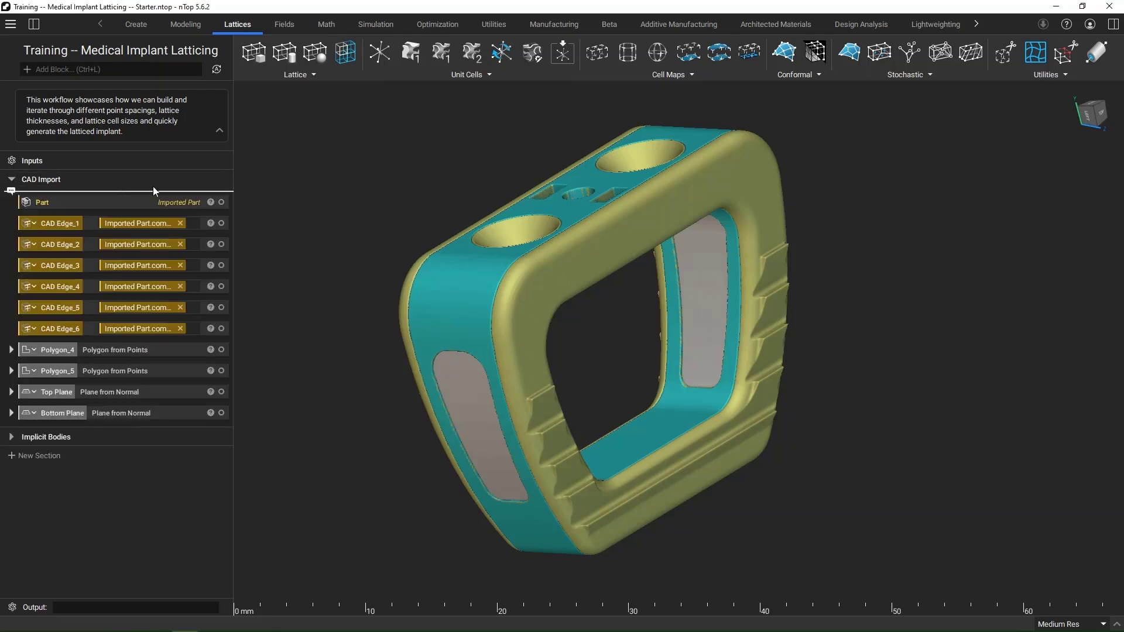
left_click(93, 202)
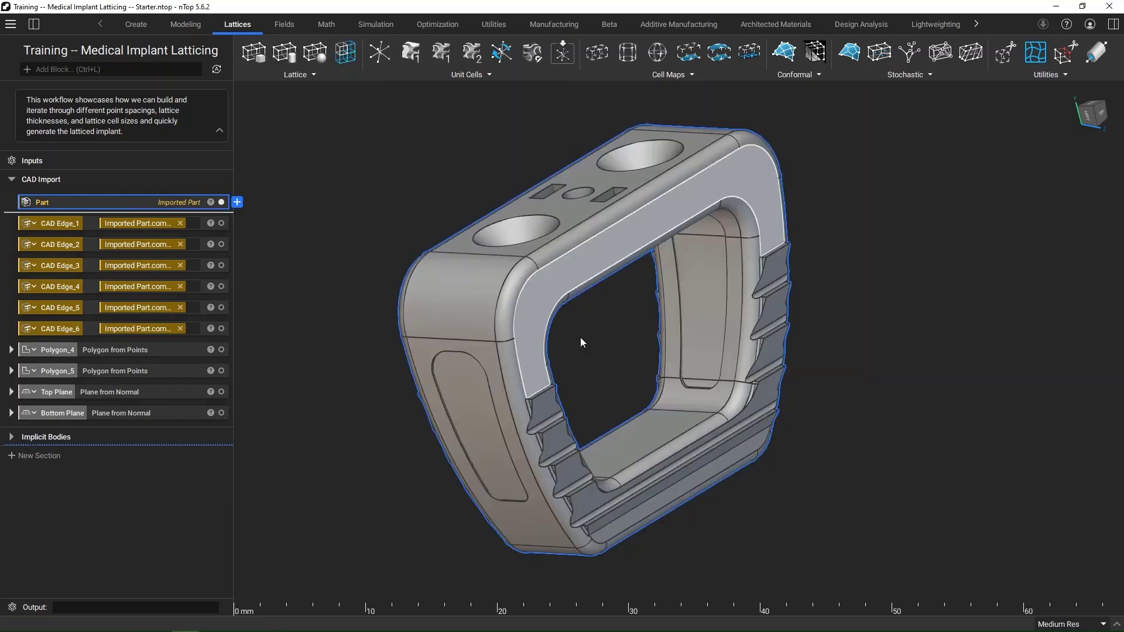
left_click(491, 311)
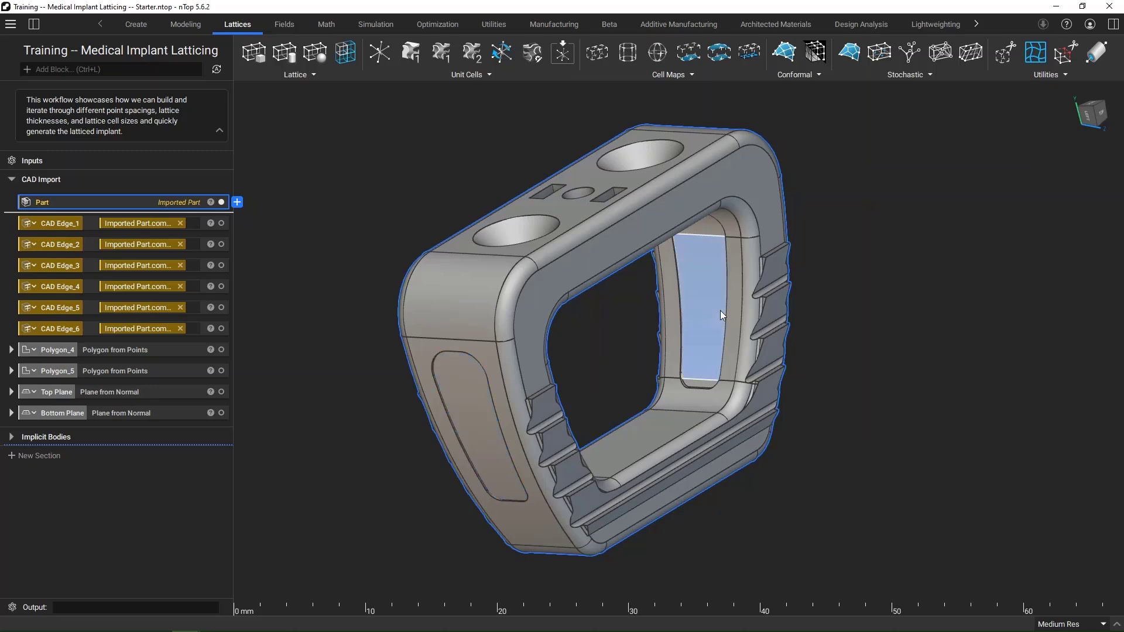
left_click(919, 324)
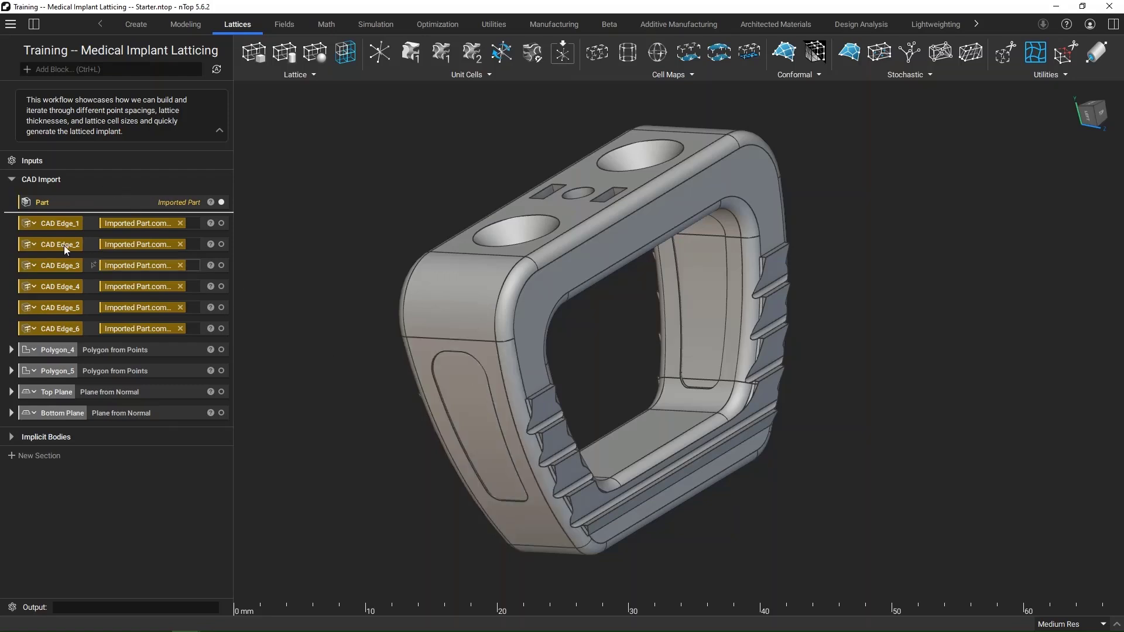
Step: Collapse CAD Import, then isolate the Outer Design Space body and display Windows and Solid Regions with it to examine the implant from several angles
left_click(11, 180)
left_click(11, 198)
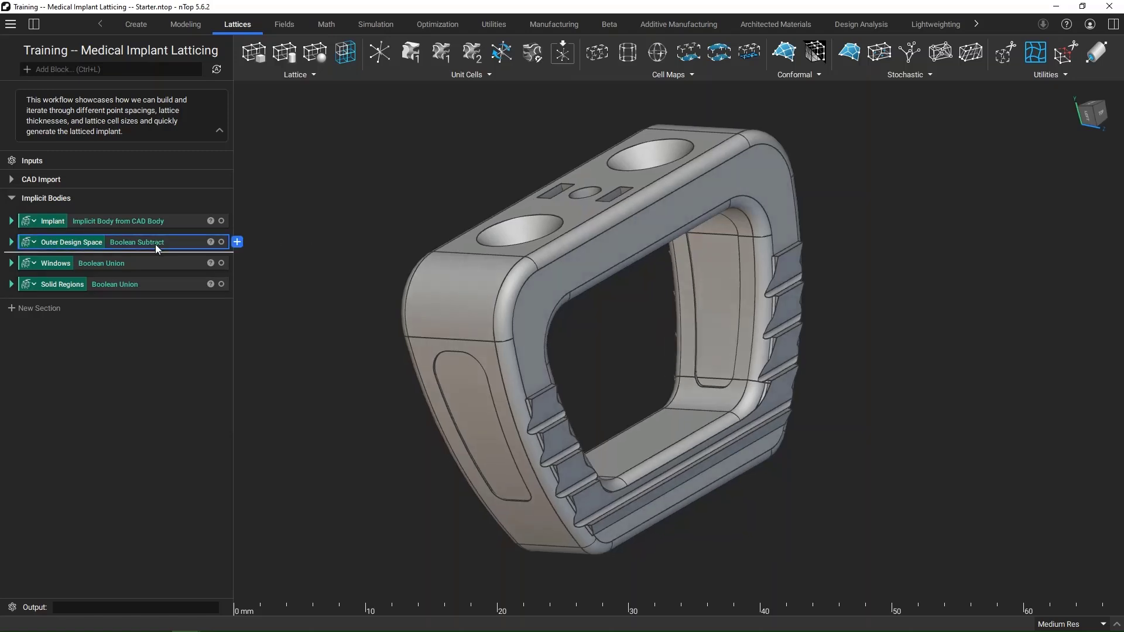
key("i")
right_click_drag(518, 318, 562, 271)
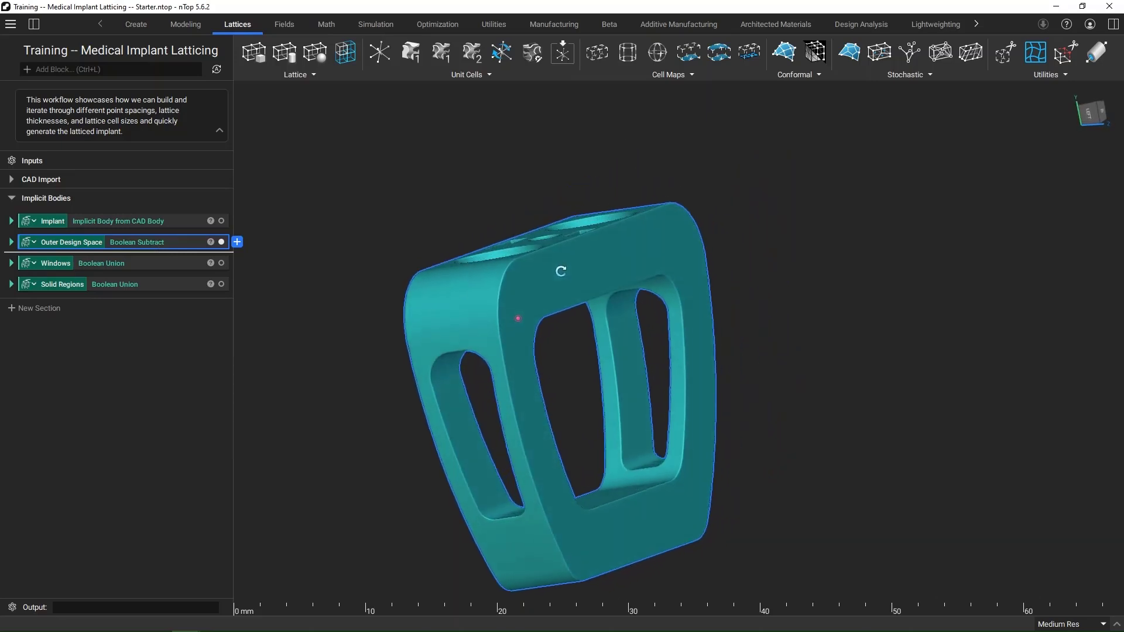
left_click(221, 263)
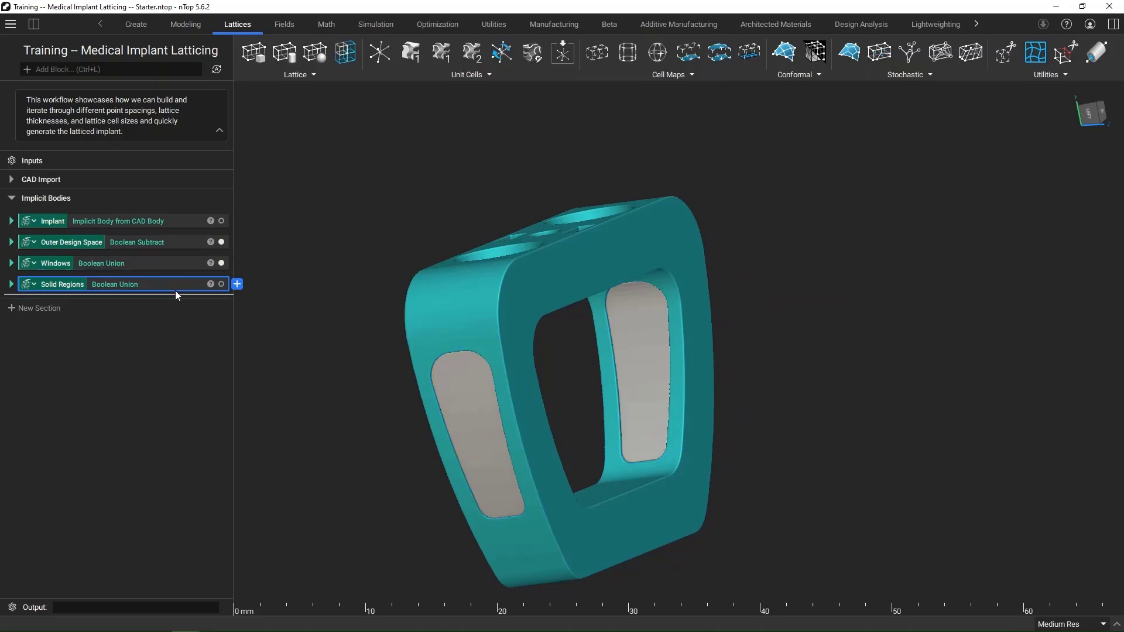
left_click(222, 284)
mouse_move(515, 328)
right_mouse_down()
mouse_move(532, 339)
mouse_move(534, 537)
mouse_move(523, 335)
right_mouse_up()
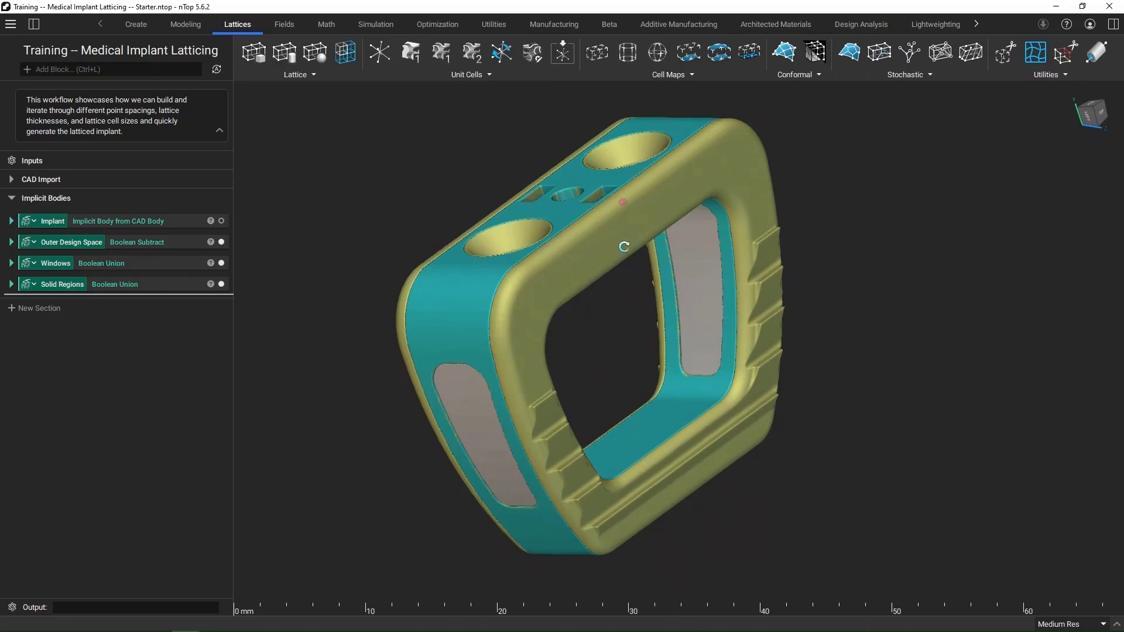
right_click_drag(623, 246, 528, 291)
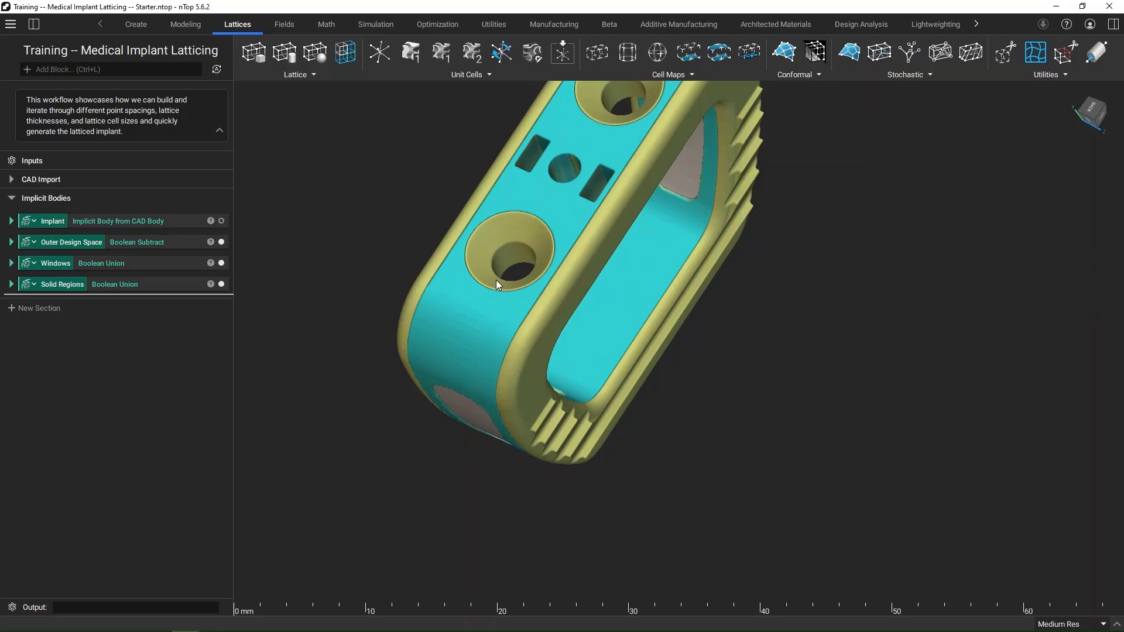
right_click_drag(641, 329, 466, 194)
right_click_drag(540, 371, 576, 518)
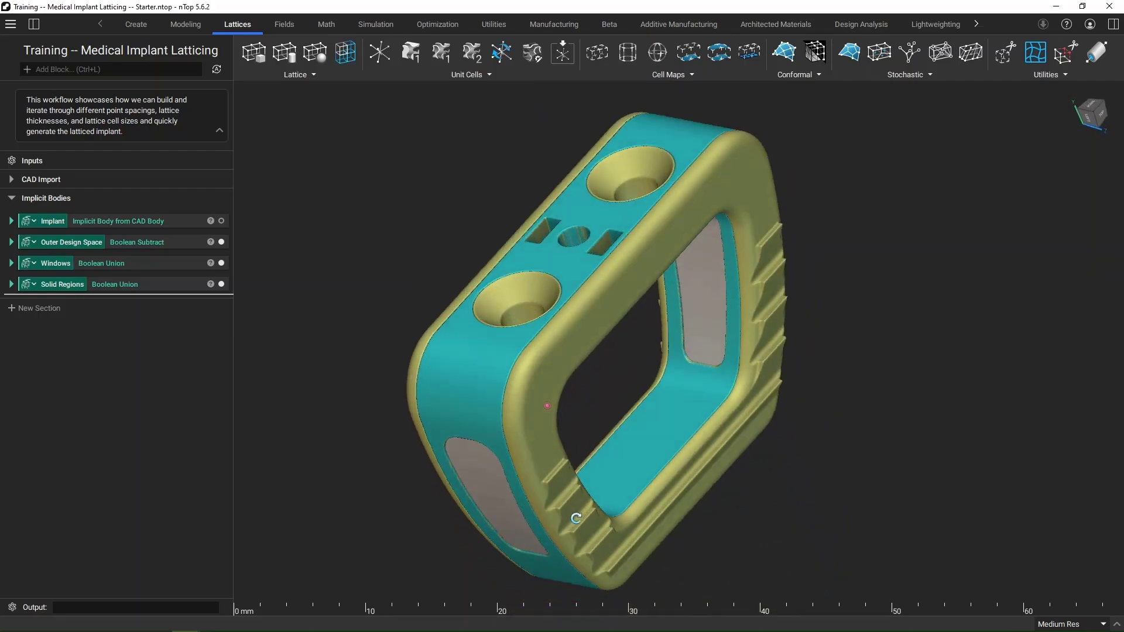
right_click_drag(489, 448, 602, 267)
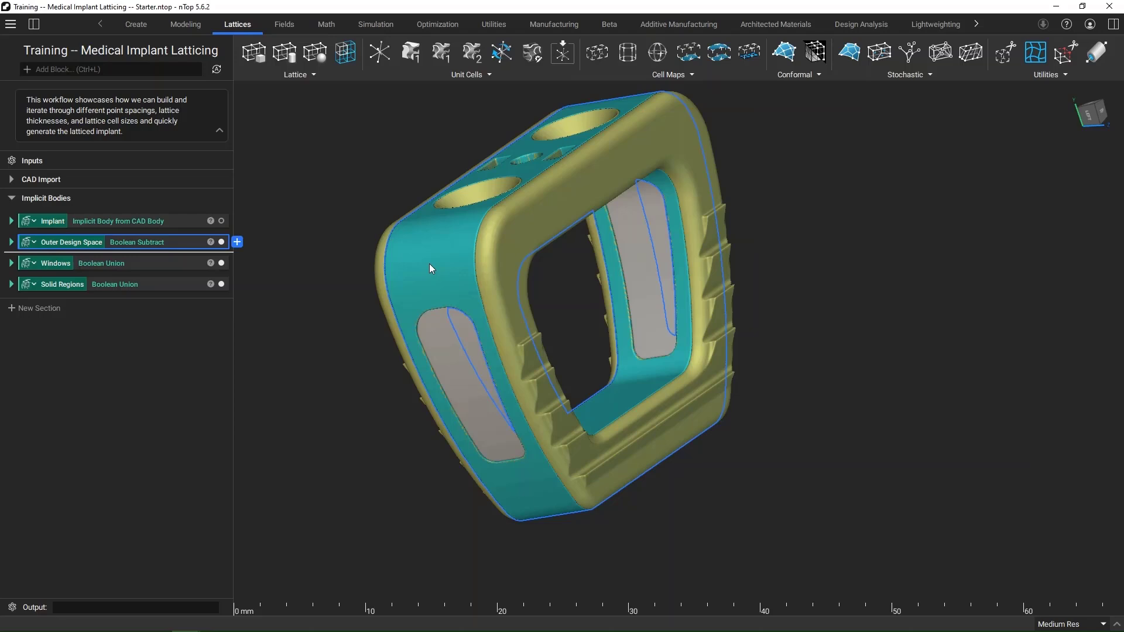
left_click(340, 498)
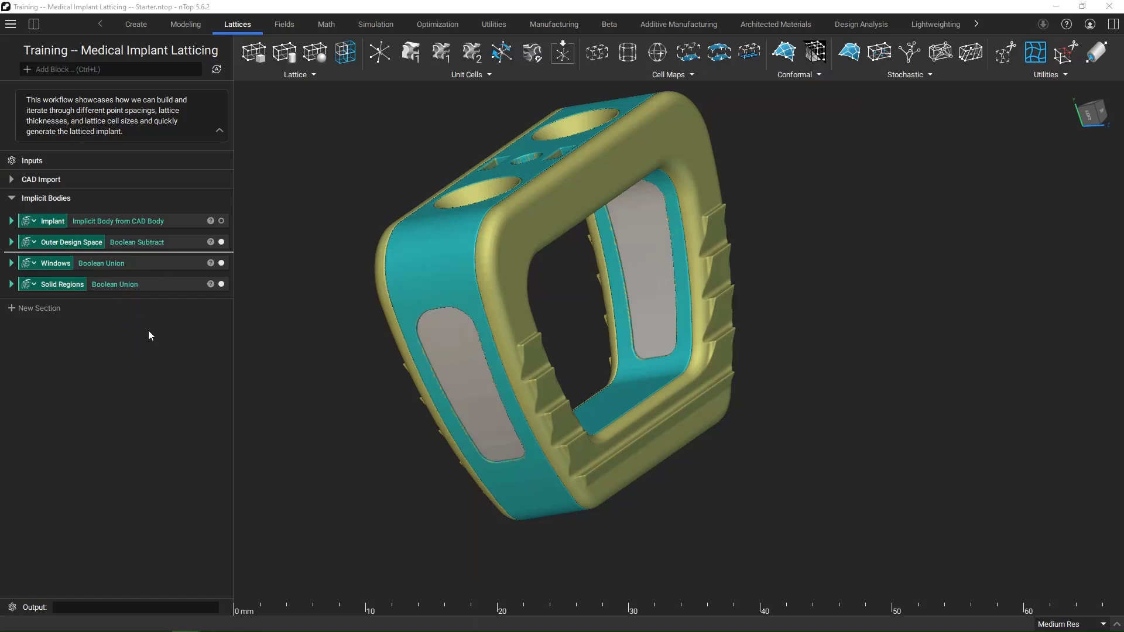
Step: Add a new section after Implicit Bodies and name it "Inner Lattice -- Voronoi"
left_click(36, 309)
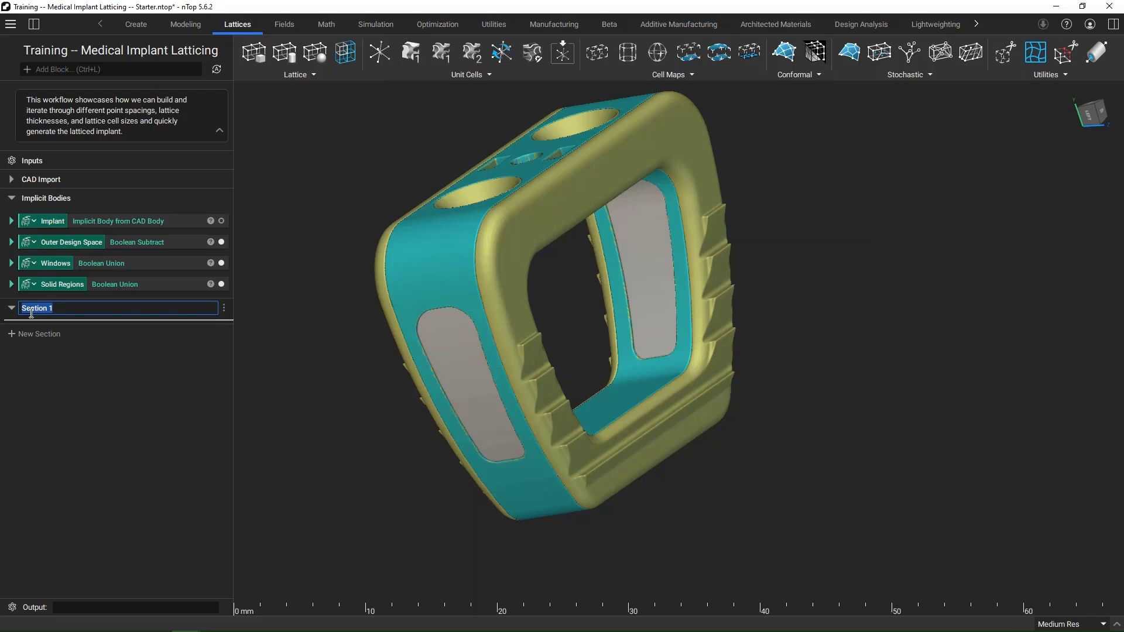
type("Inner Lattice -- Voronoi")
left_click(335, 381)
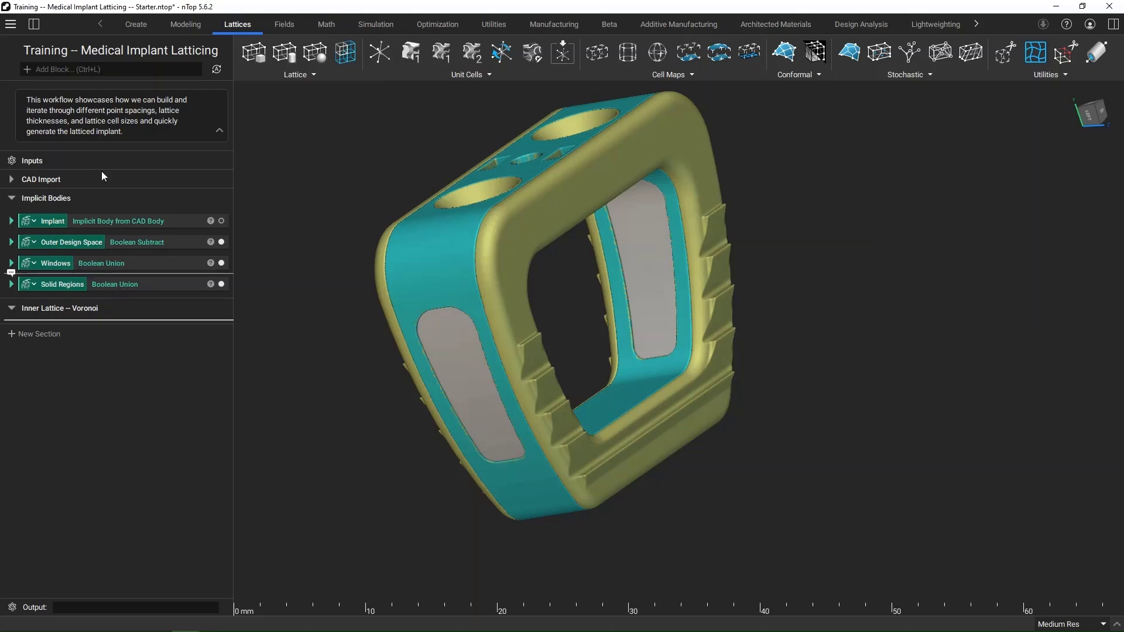
Step: Add a Voronoi Volume Lattice block and place it in the Inner Lattice -- Voronoi section
left_click(85, 67)
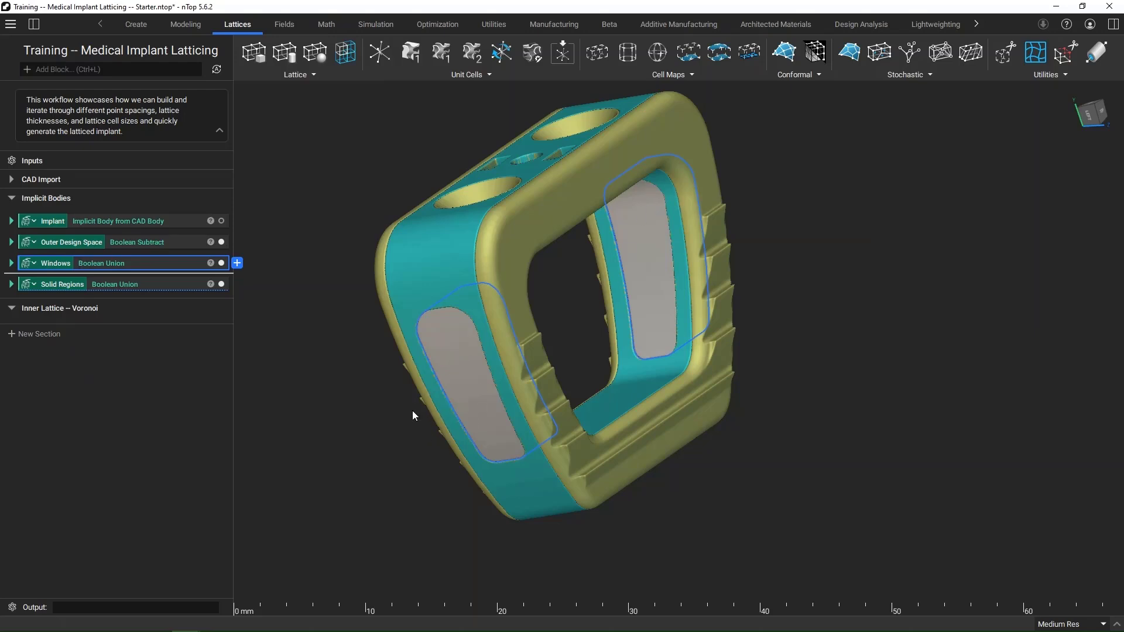
left_click(901, 78)
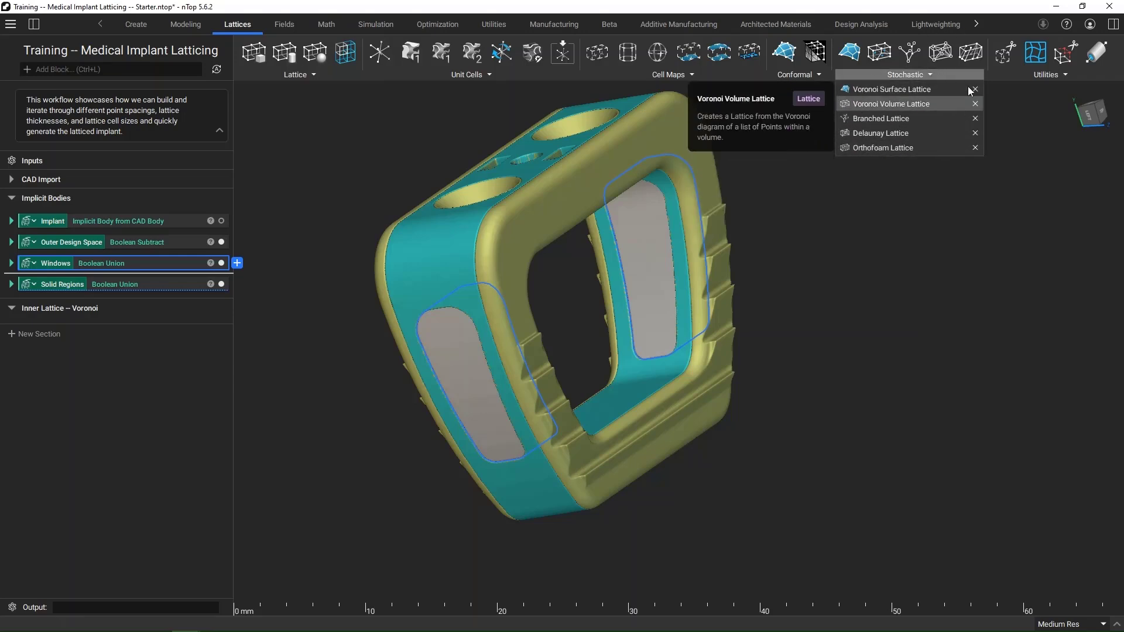
left_click(919, 106)
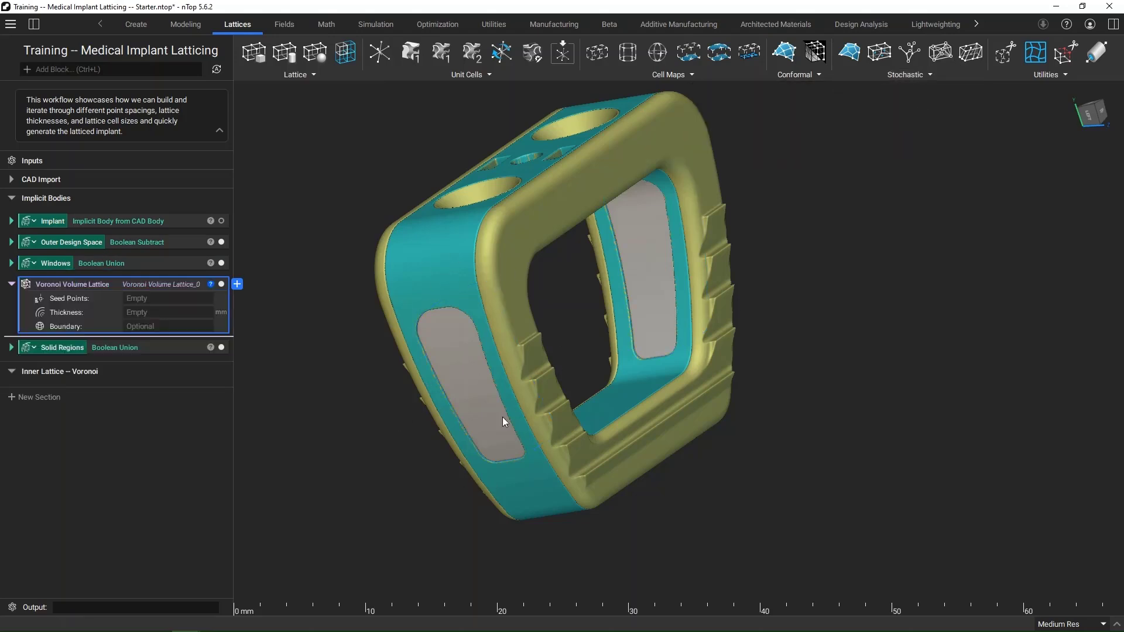
left_click_drag(61, 283, 103, 381)
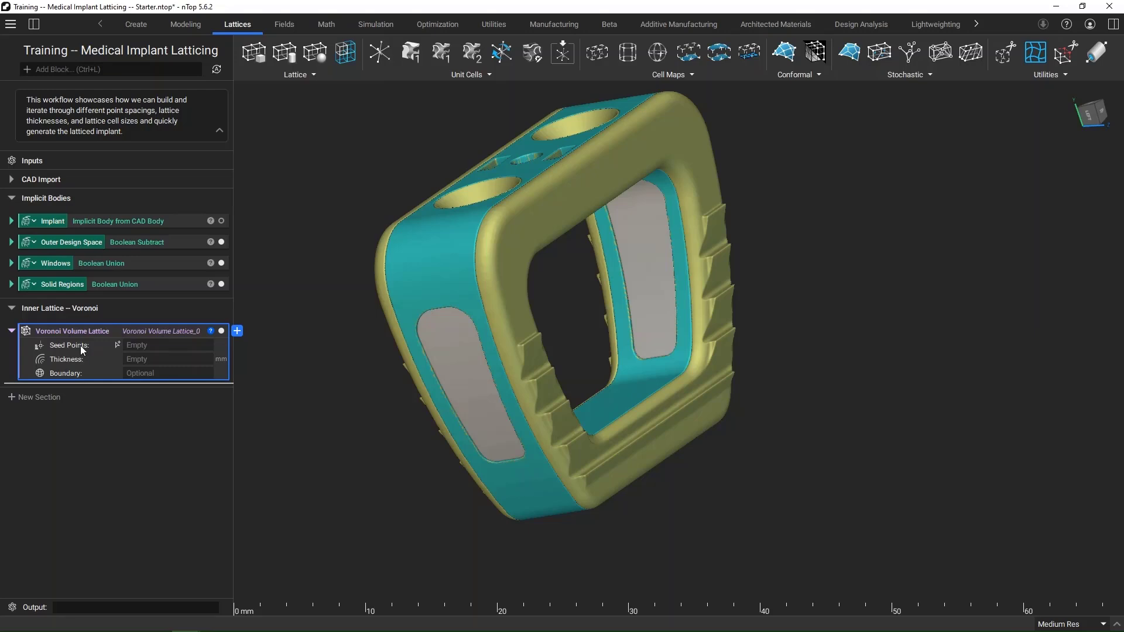
Step: Generate the lattice's seed points with Random Points in Body, using Windows as the body and a point spacing of 1 mm
left_click(138, 346)
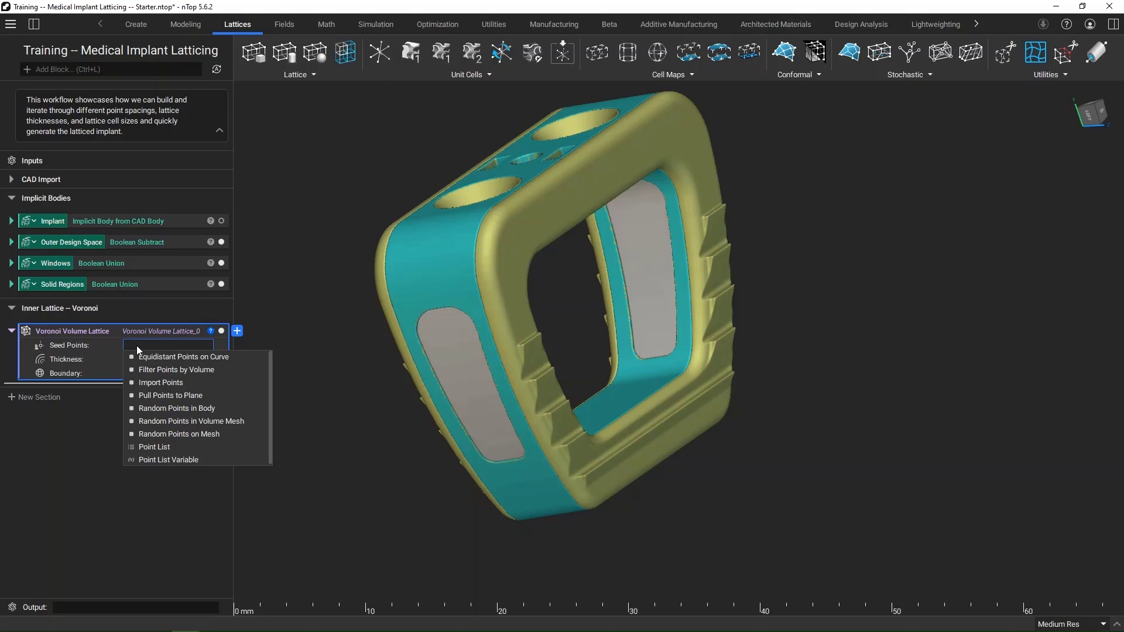
left_click(184, 409)
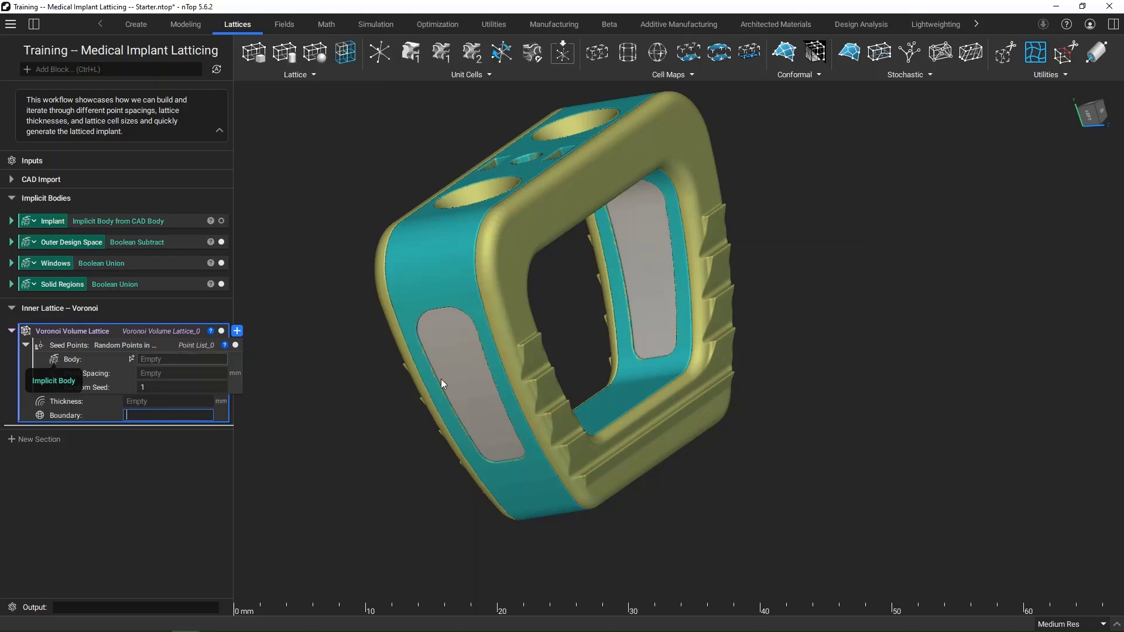
left_click(468, 395)
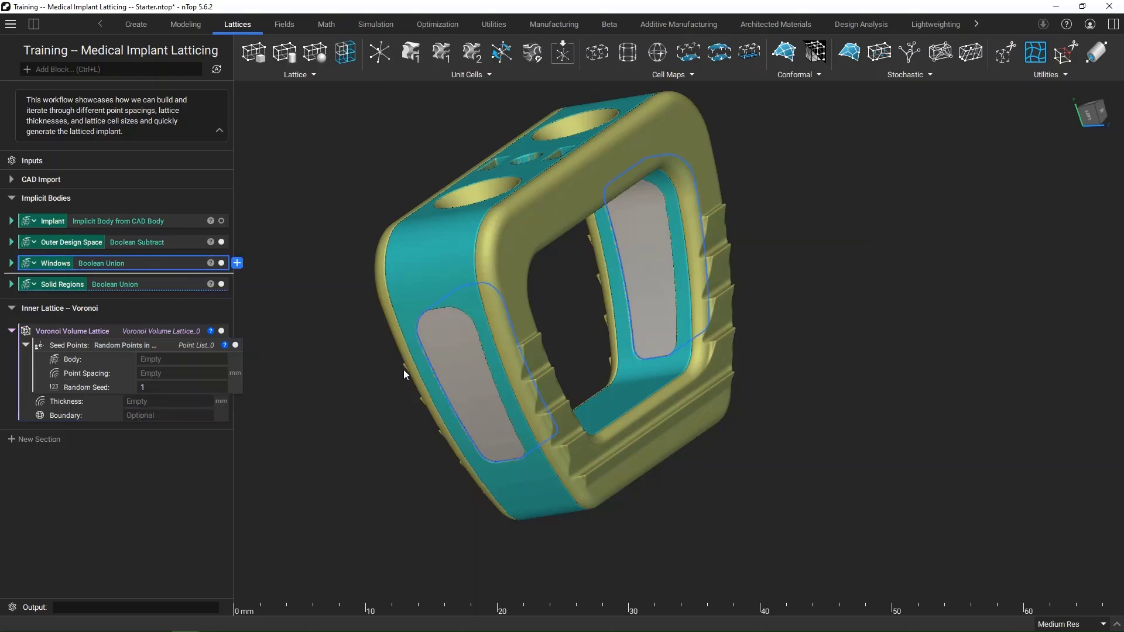
left_click_drag(57, 262, 163, 361)
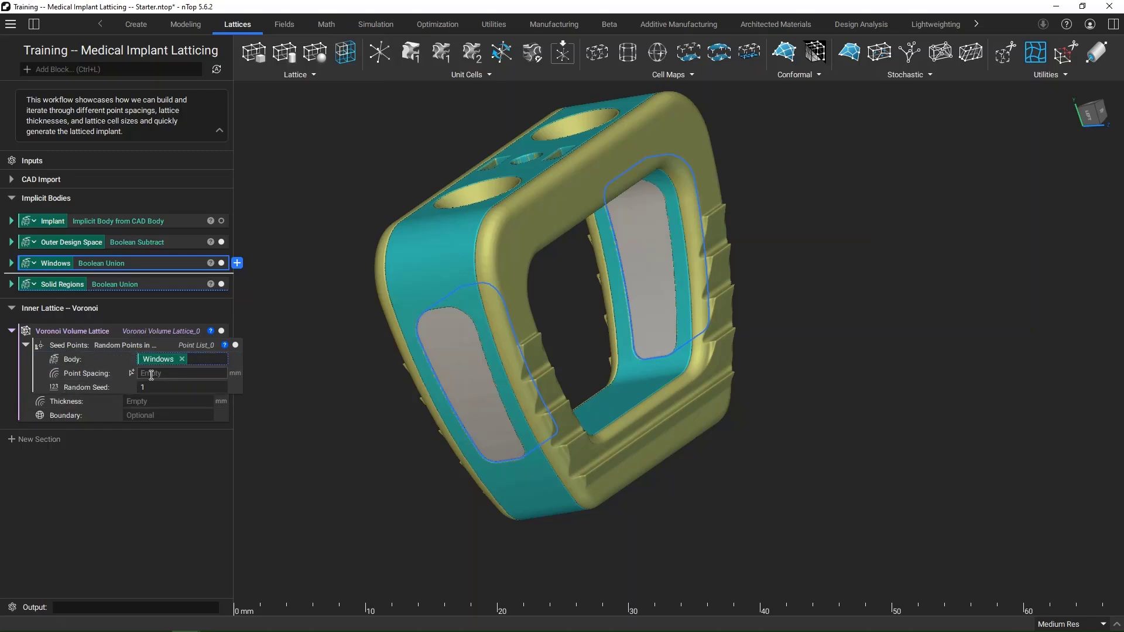
left_click(145, 373)
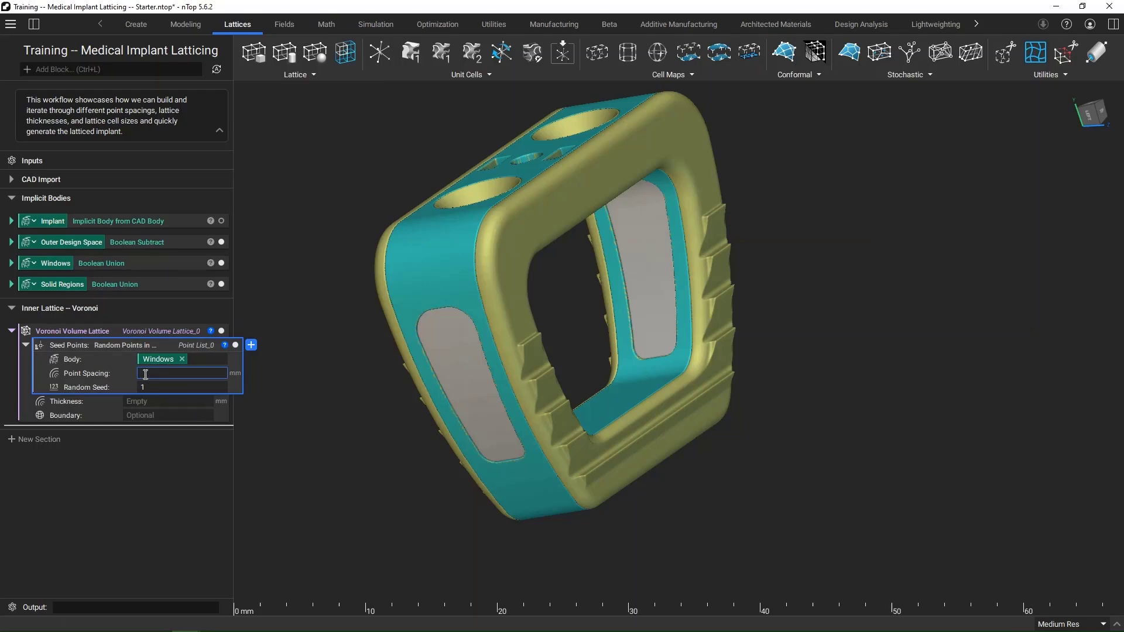
type("1mm")
key("Return")
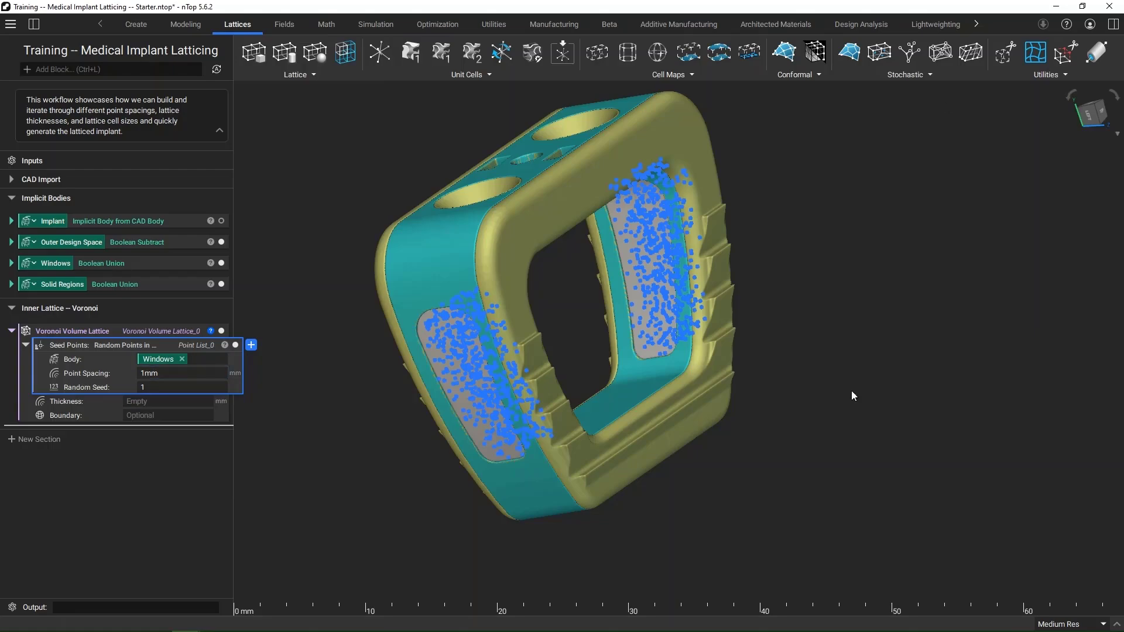
Step: Isolate the Windows body, show the random seed points with it and examine how the points are distributed
left_click(655, 487)
right_click_drag(489, 365, 609, 409)
left_click(194, 346)
scroll(585, 367, "up", 5)
left_click(129, 263)
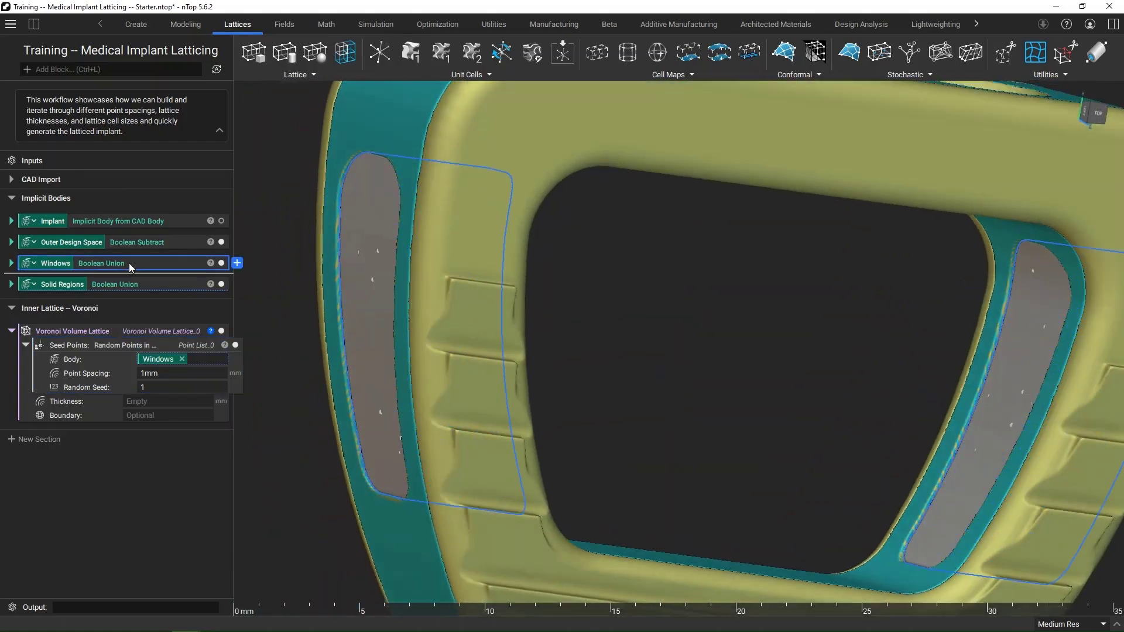
key("i")
left_click(235, 345)
left_click(159, 344)
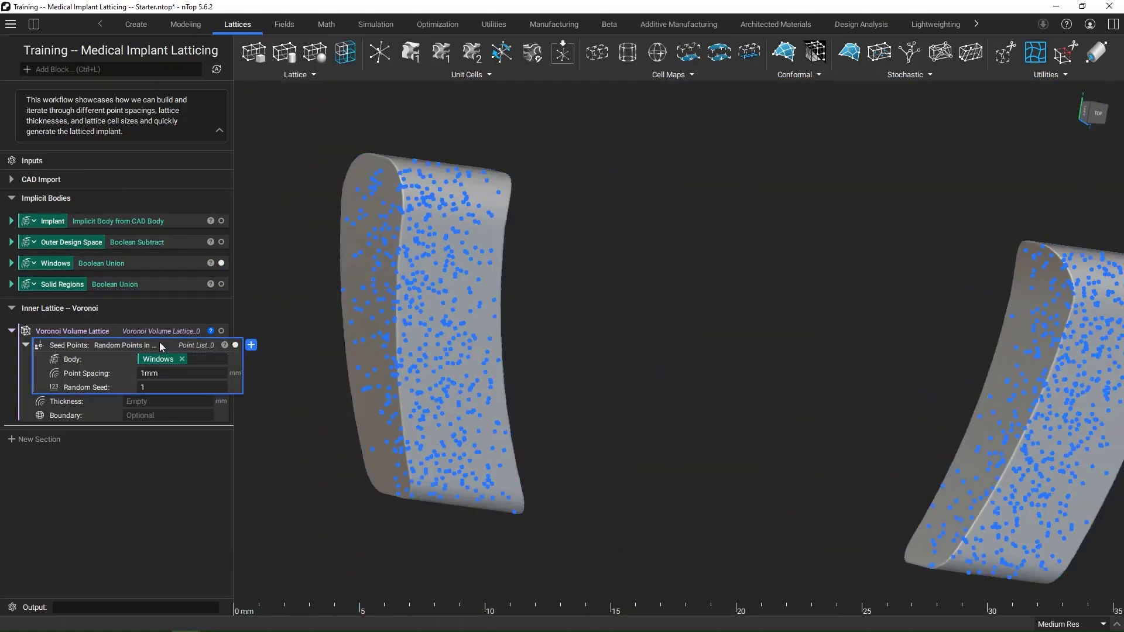
right_click_drag(515, 289, 392, 297)
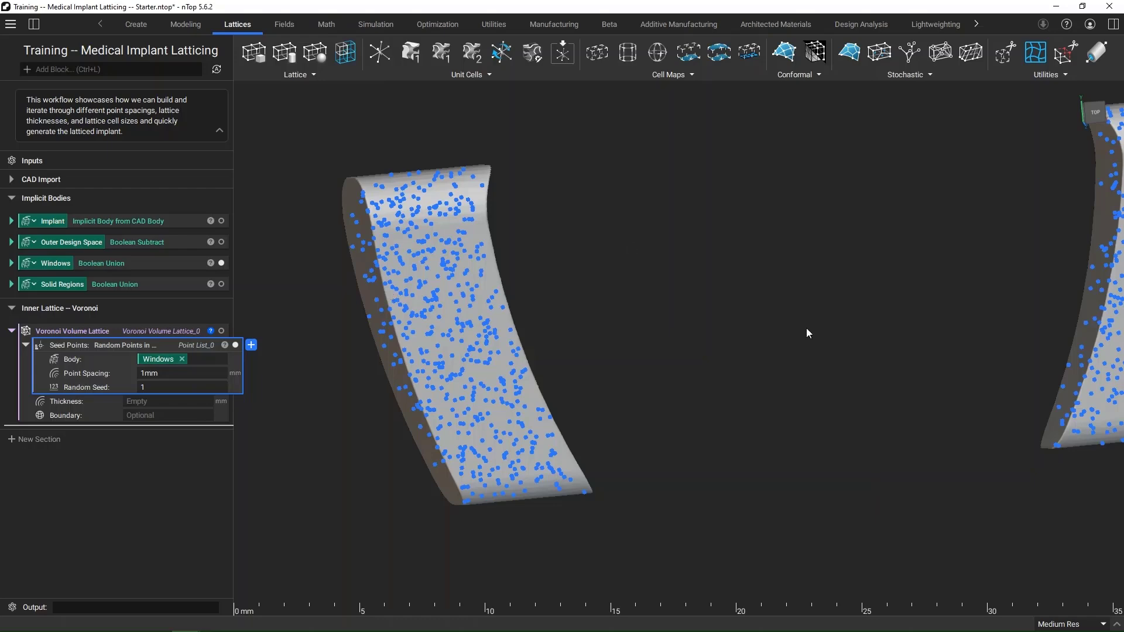
right_click_drag(434, 266, 305, 328)
Step: Try seed point spacings of 3 mm and 0.5 mm to compare the point density in the Windows body
double_click(174, 379)
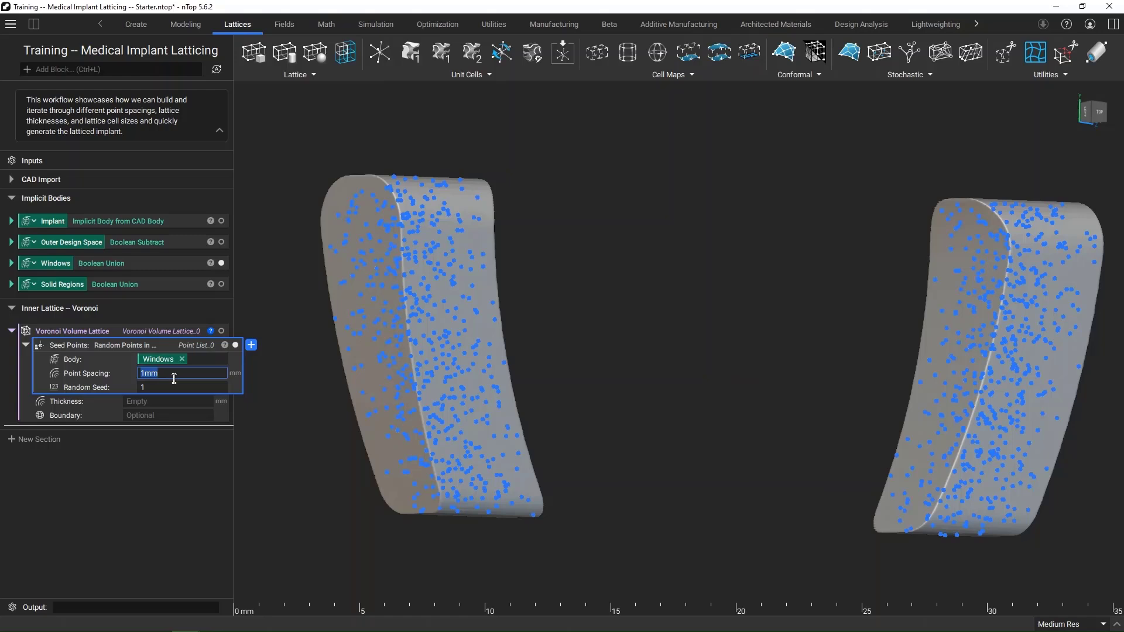
type("3mm")
key("Return")
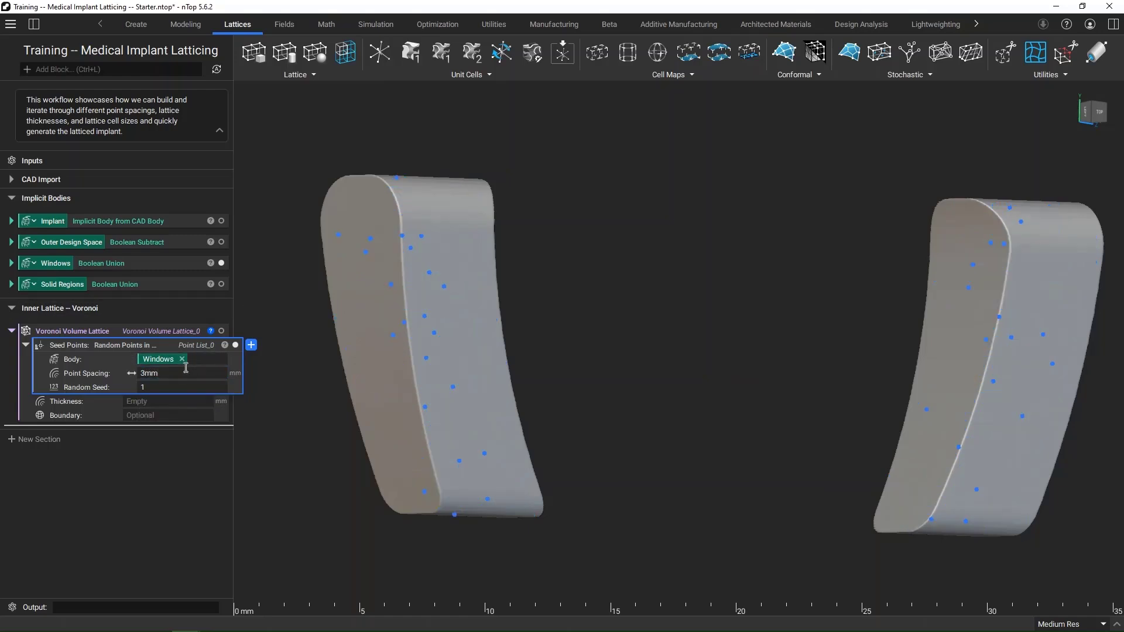
double_click(185, 372)
type("0.5")
key("Return")
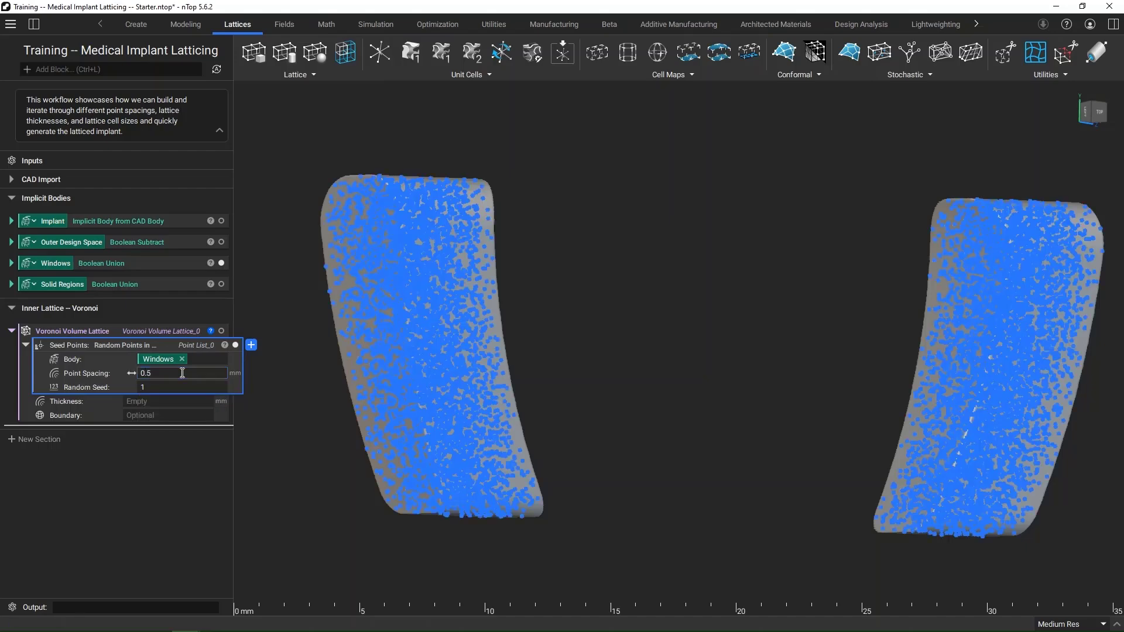
right_click_drag(508, 476, 513, 439)
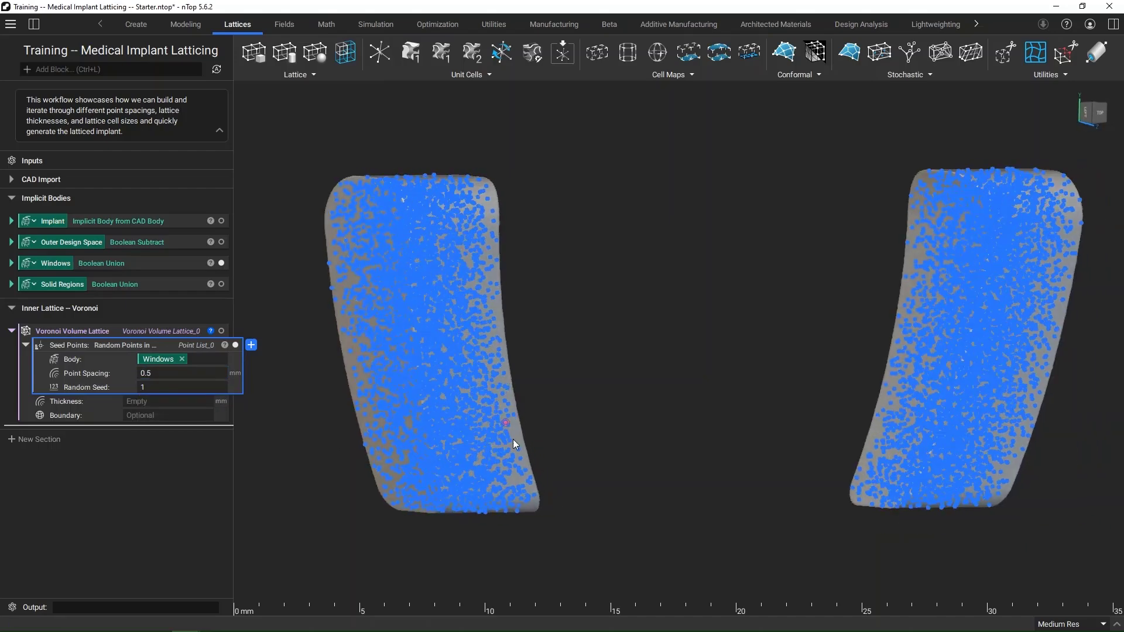
Step: Set the seed point spacing to 1 mm and make it a variable
double_click(167, 374)
type("1")
key("Return")
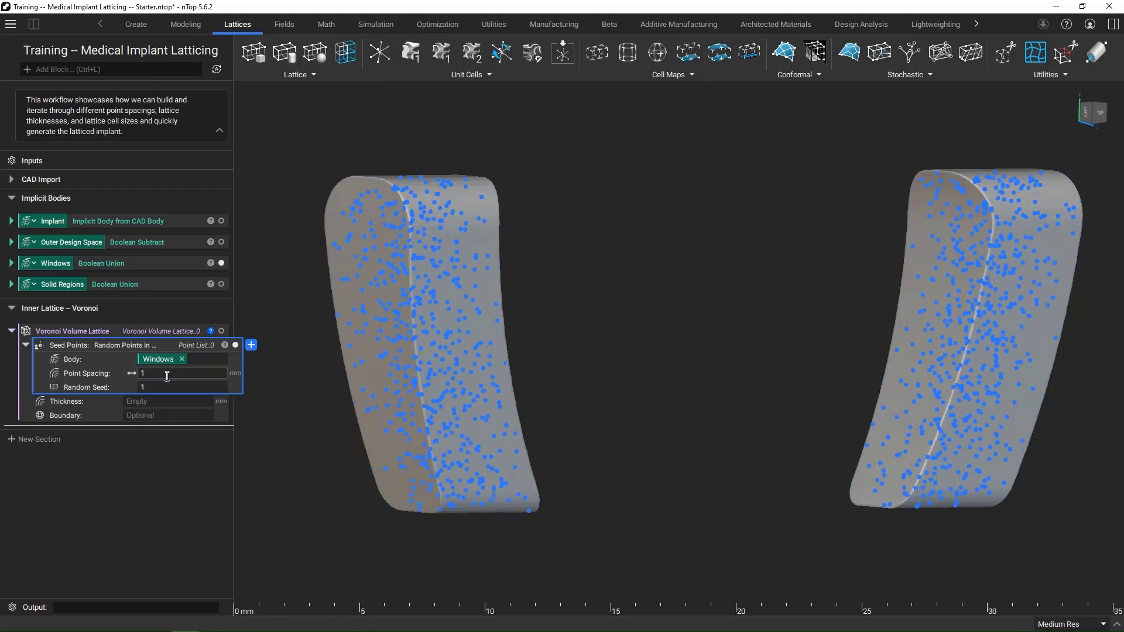
right_click(75, 375)
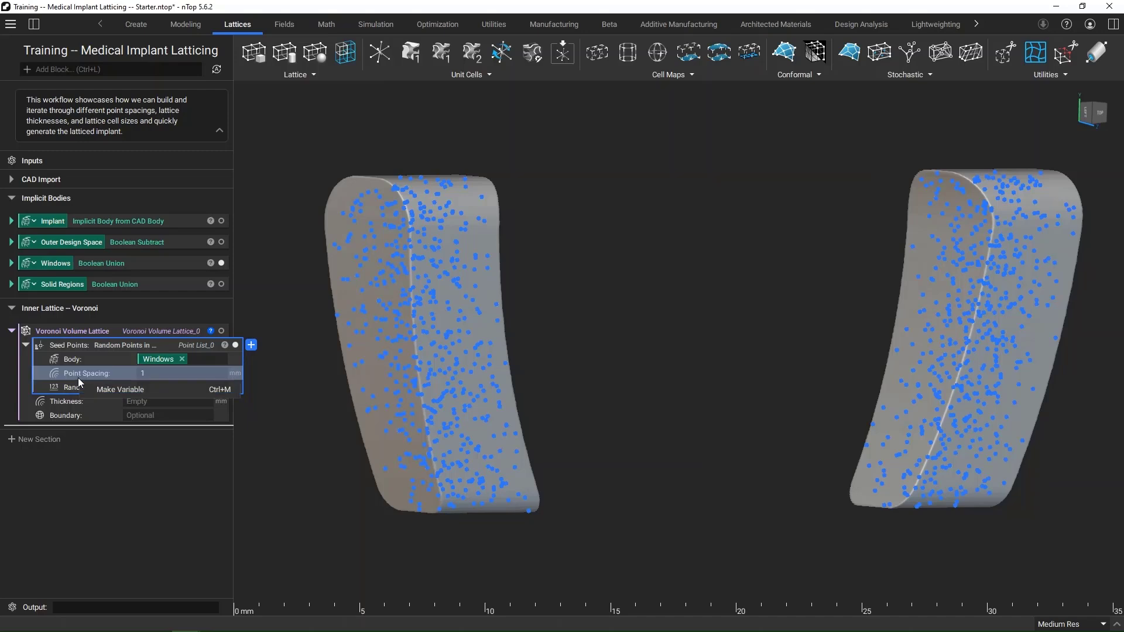
left_click(102, 391)
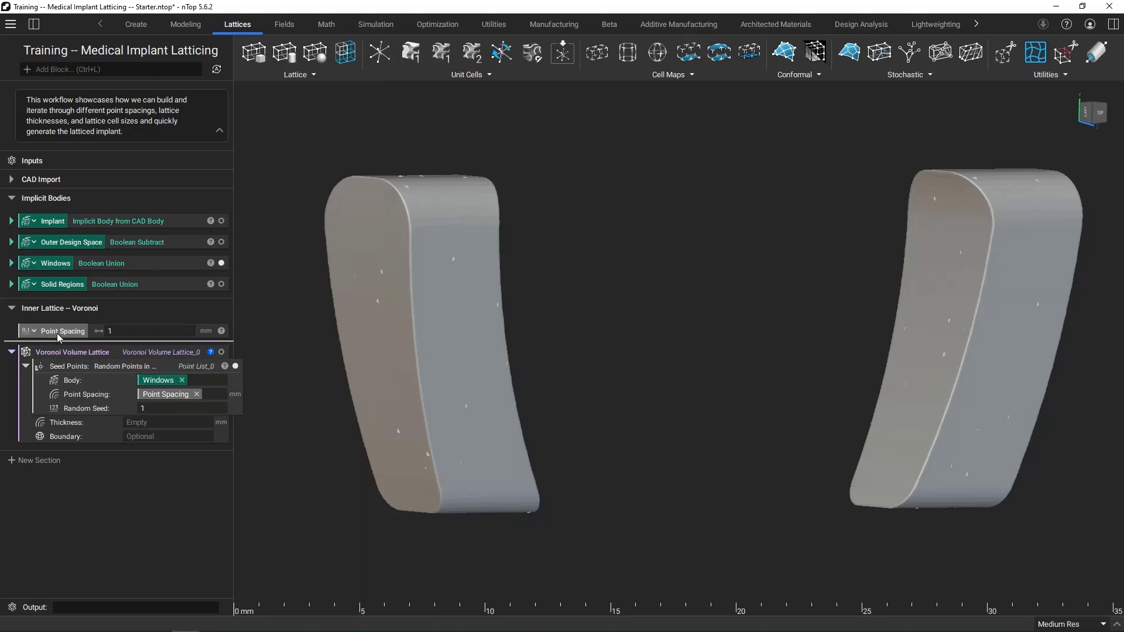
Step: Change the Point Spacing variable's type to Scalar Field and view the random seed points it controls
left_click(25, 331)
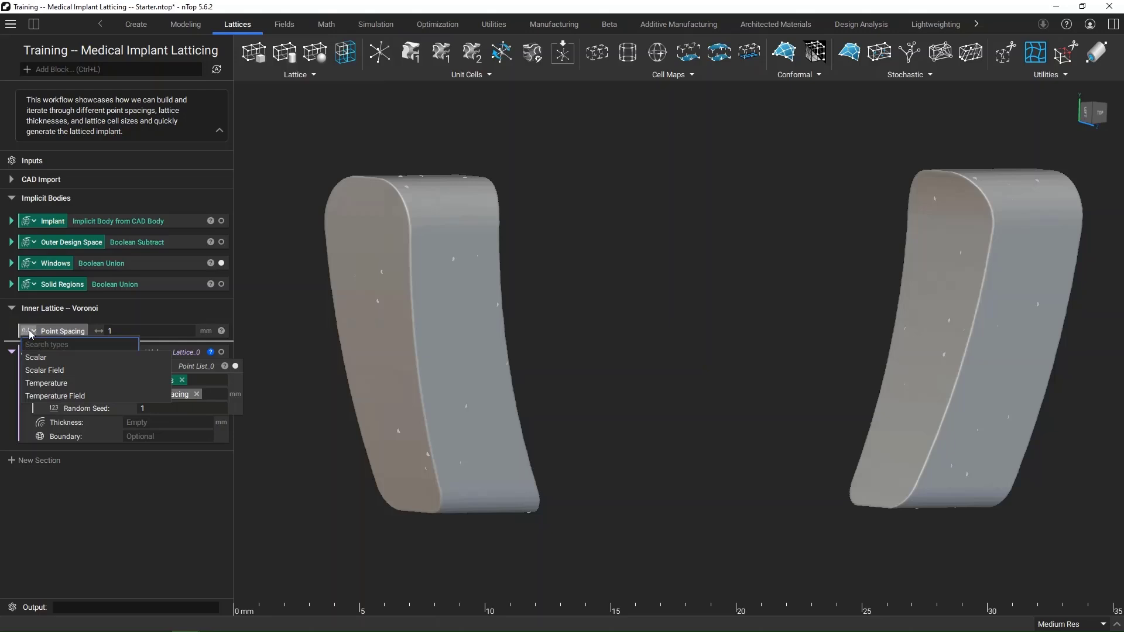
left_click(50, 371)
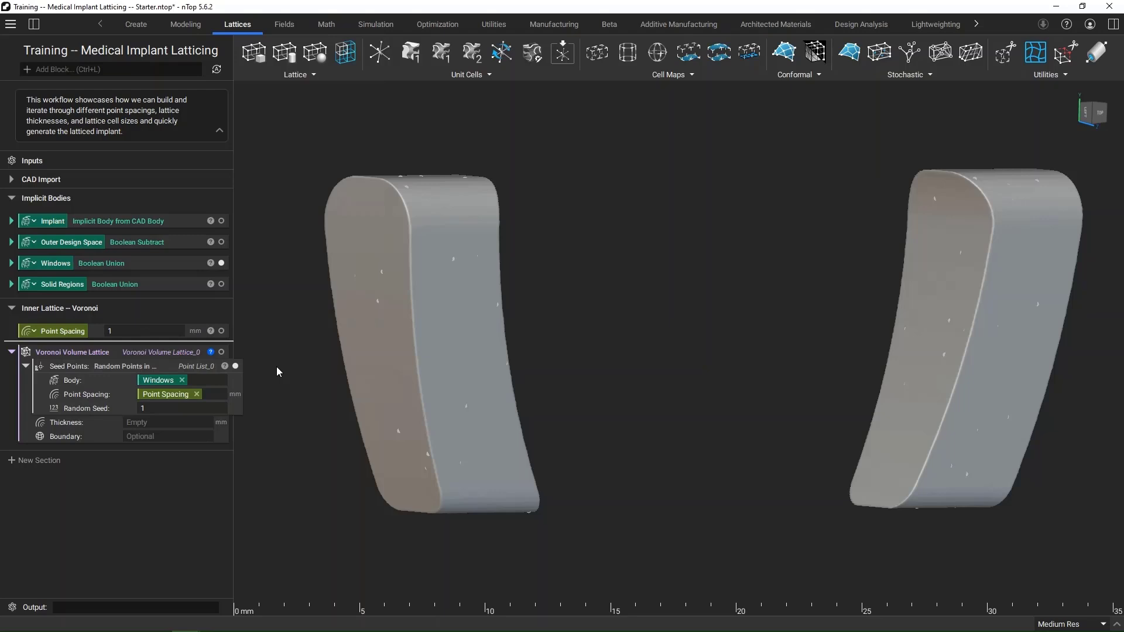
left_click(73, 332)
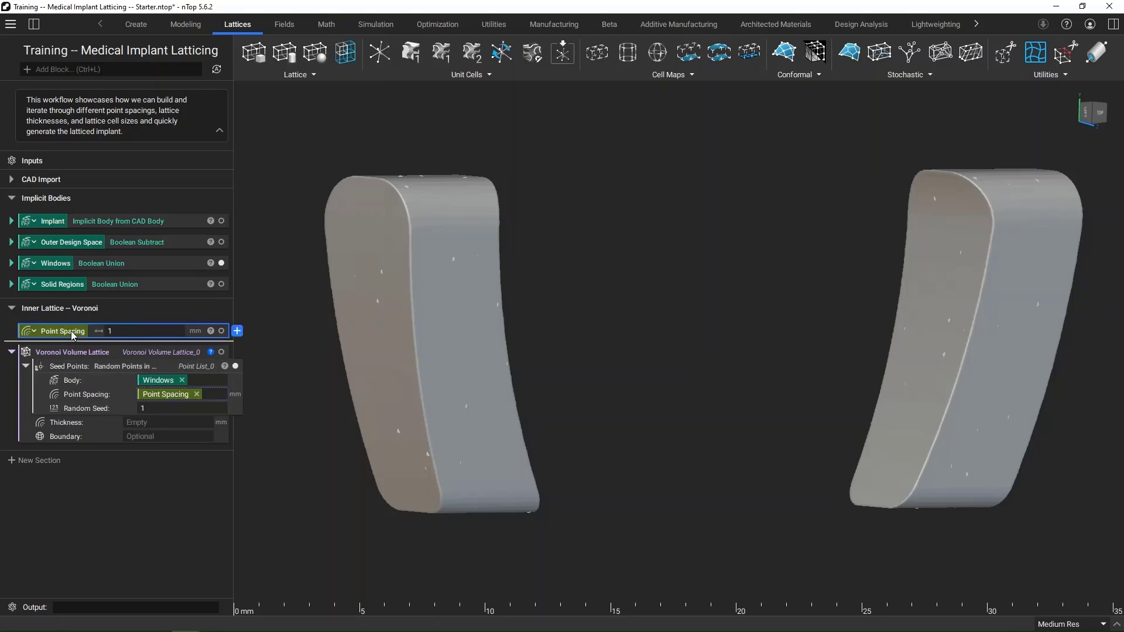
left_click(171, 368)
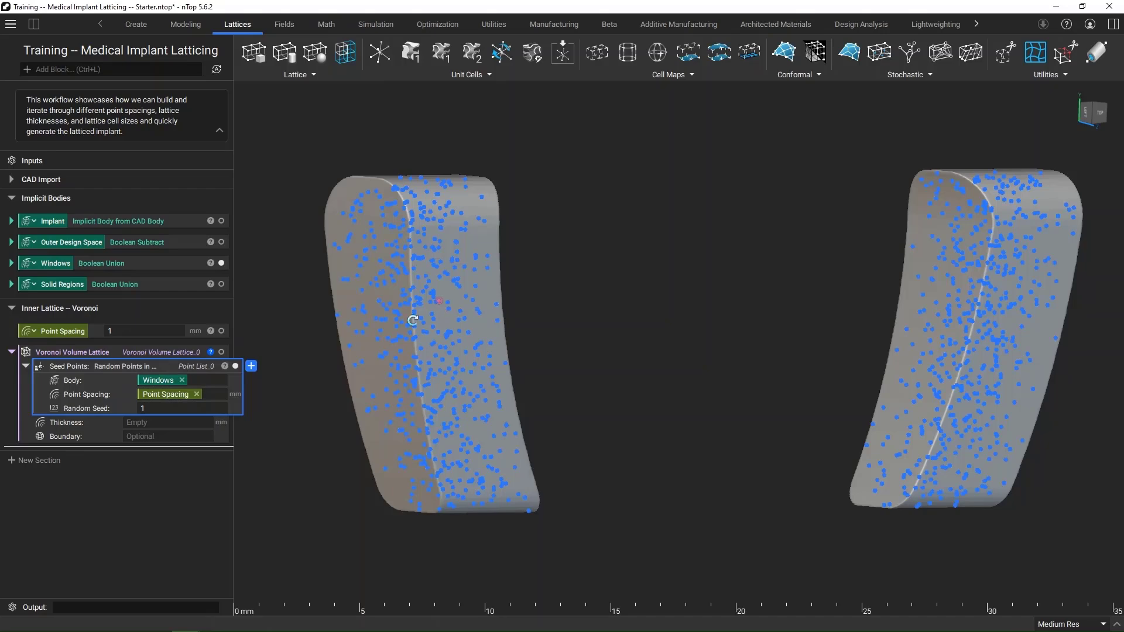
right_click_drag(413, 321, 392, 302)
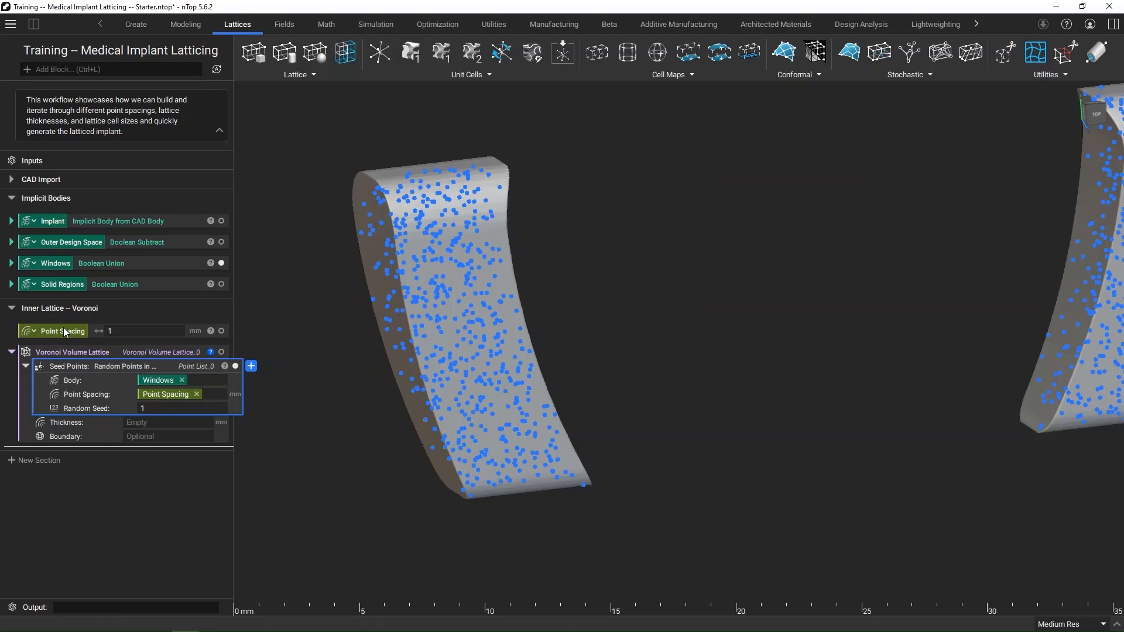
Step: Add a comment above the Point Spacing variable reading "Approx. pore size of the volume lattice"
left_click(12, 320)
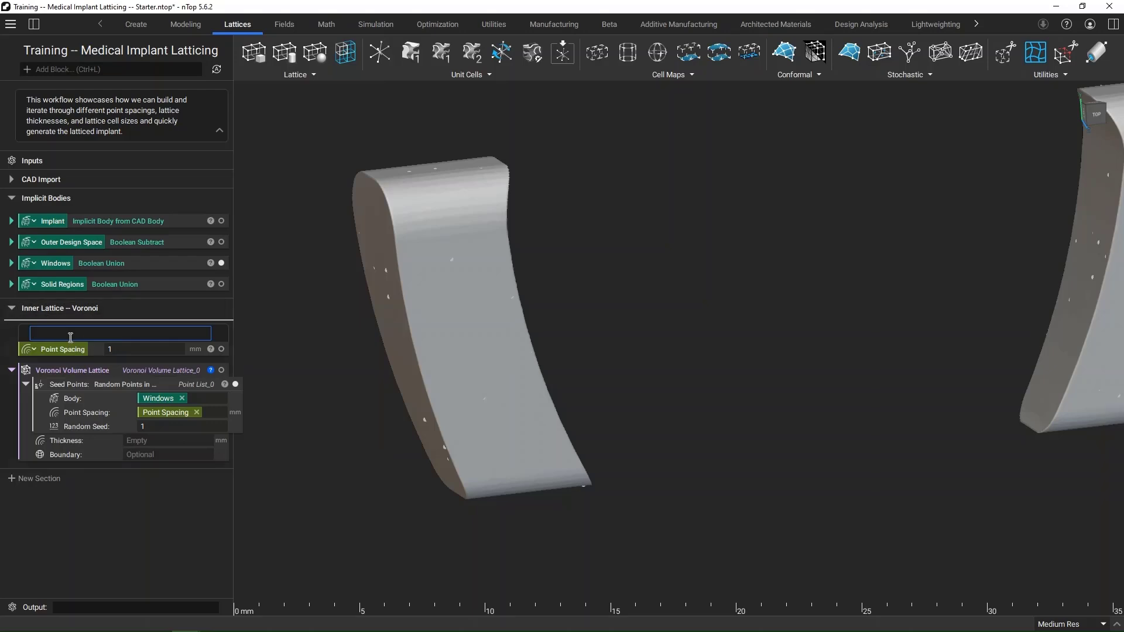
type("Ap")
type("pore sixe")
key("BackSpace")
key("BackSpace")
type("ze of the volume lattice")
key("Return")
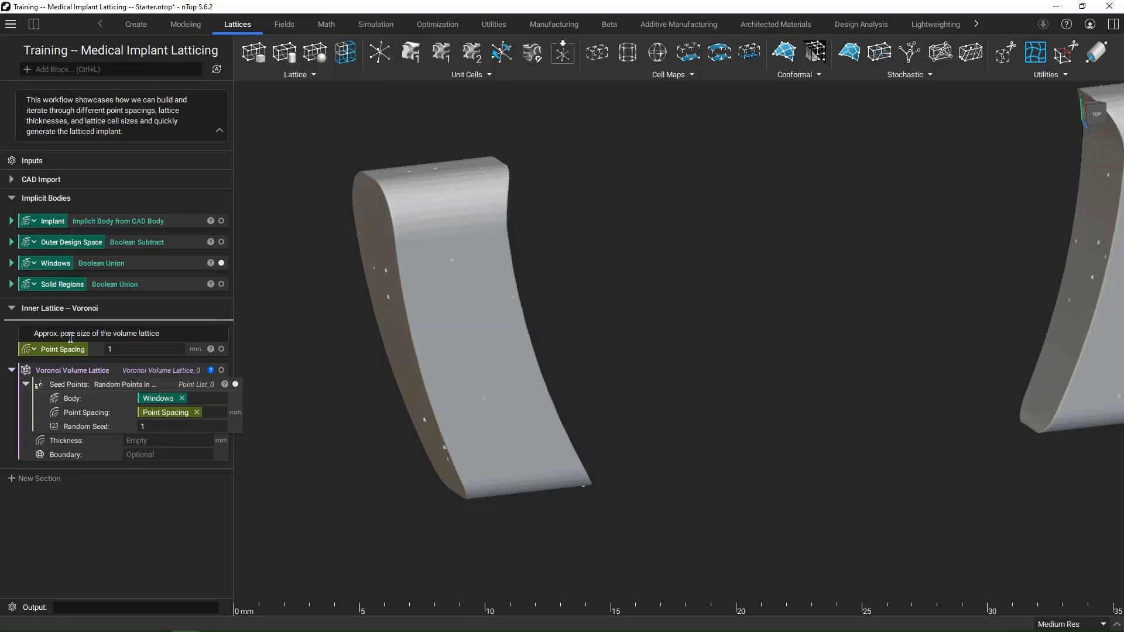
Step: Reword the Point Spacing comment to "Approx. pore size of the voronoi lattice"
left_click(134, 333)
left_click(135, 333)
left_click_drag(138, 333, 121, 334)
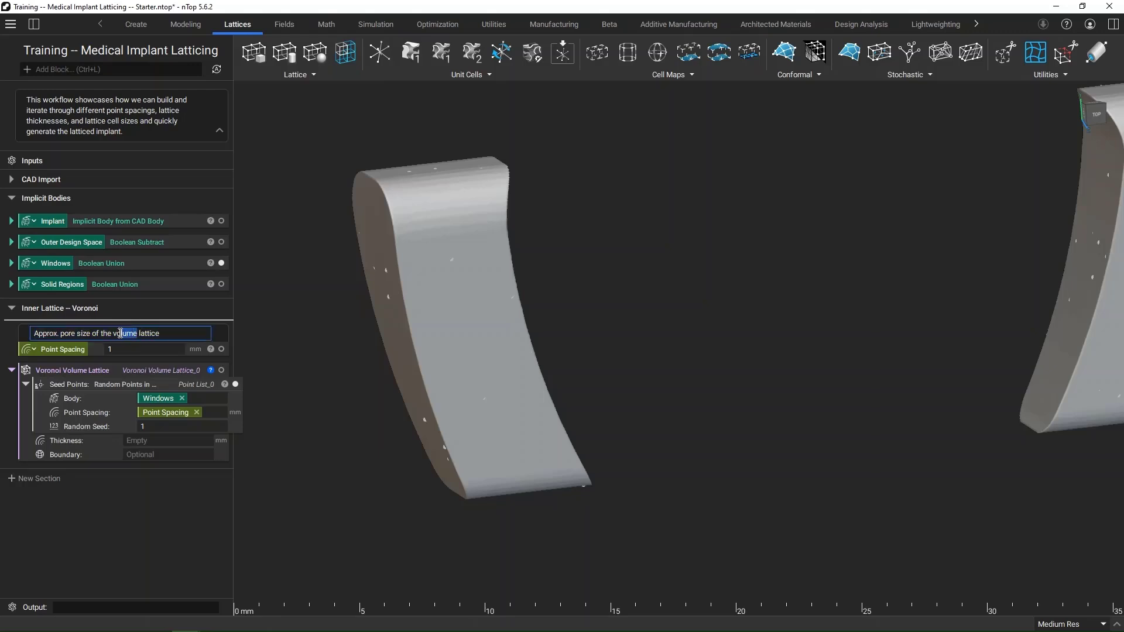
type("ronoi")
key("Return")
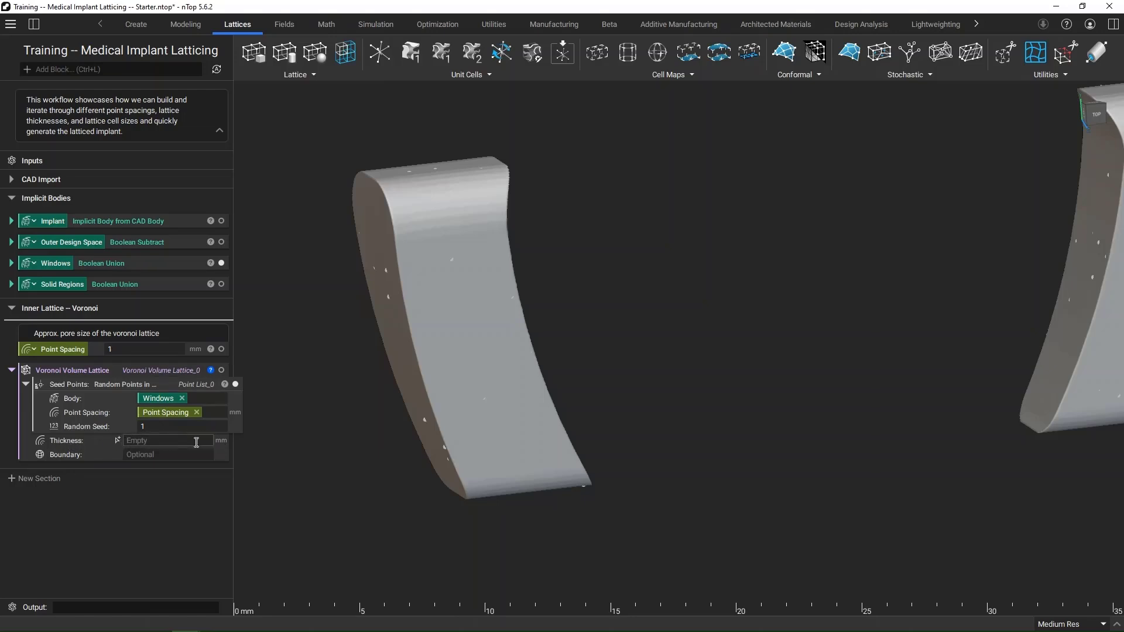
Step: Make the Voronoi lattice's thickness a variable named Inner Lattice Thickness
right_click(74, 439)
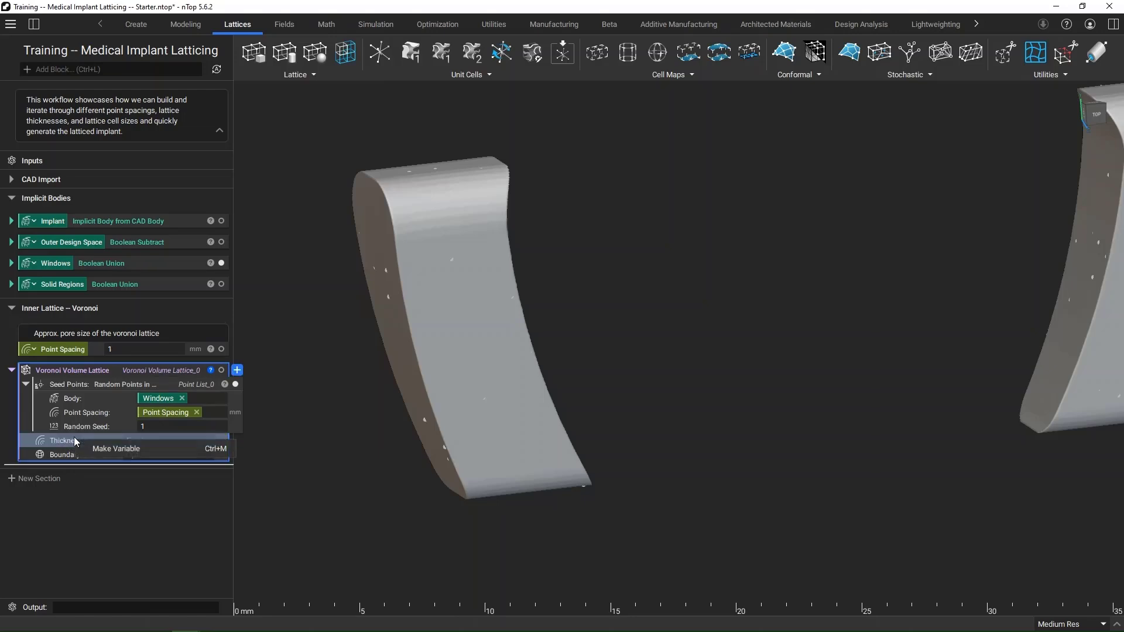
left_click(90, 449)
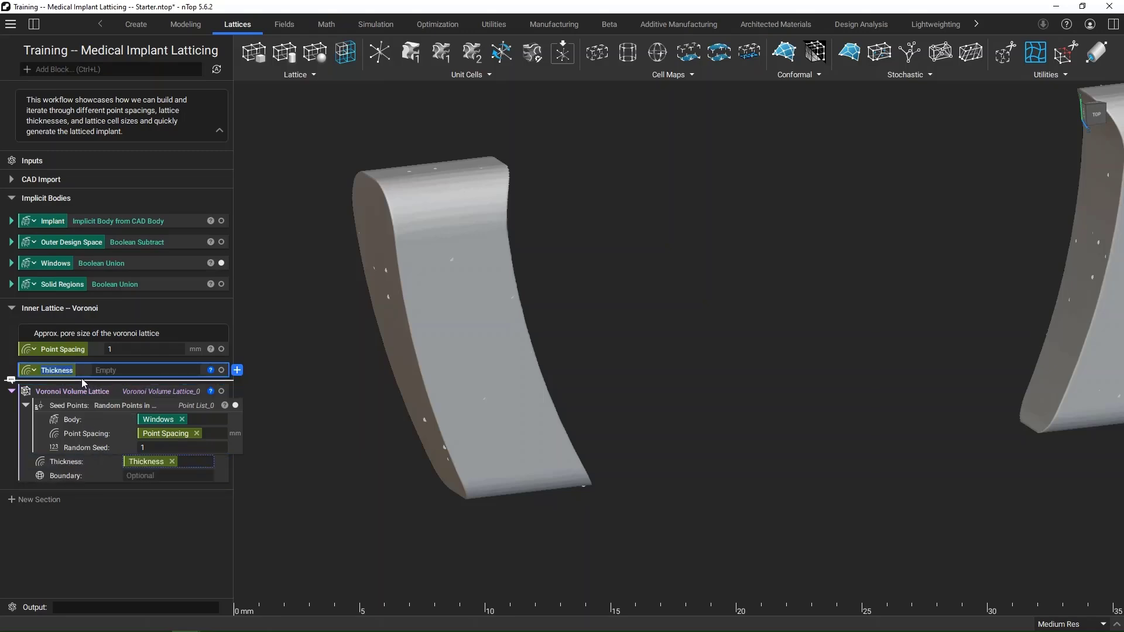
type("Inner Thick")
key("BackSpace")
key("BackSpace")
key("BackSpace")
key("BackSpace")
key("BackSpace")
type("Lattice Thickness")
Step: Set the Inner Lattice Thickness variable to 0.25 mm
left_click(154, 370)
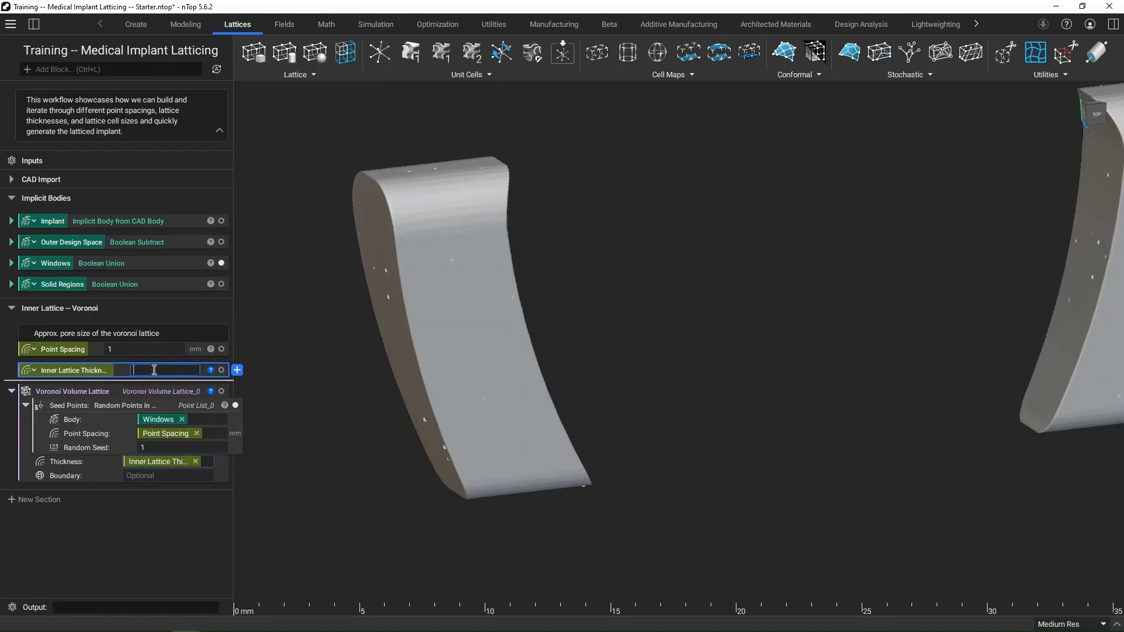
type("o")
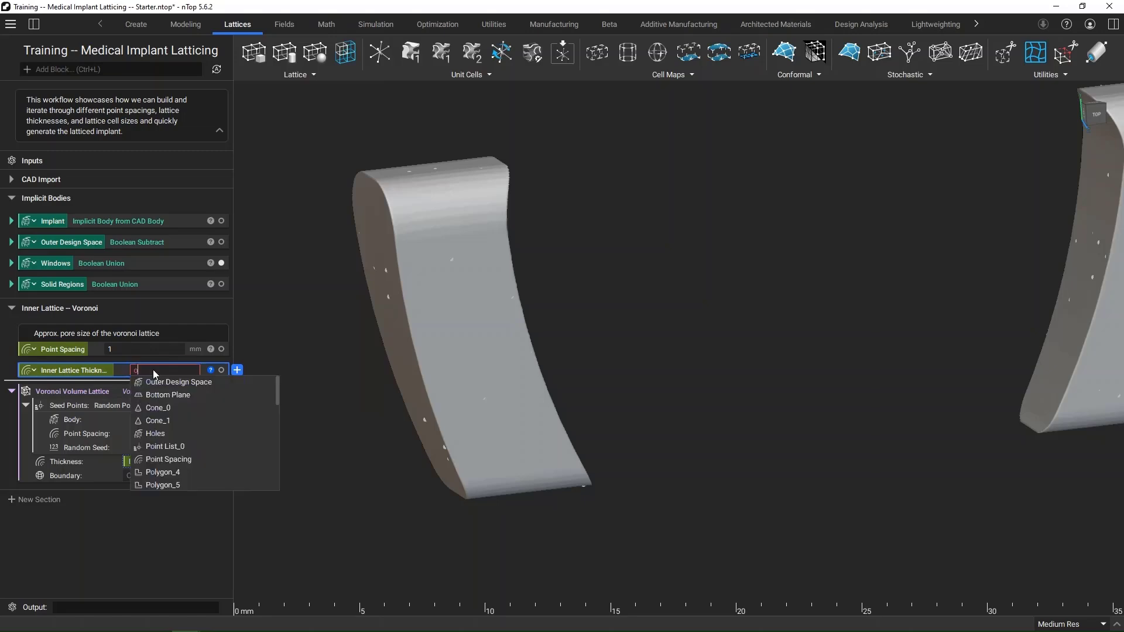
type(".25mm")
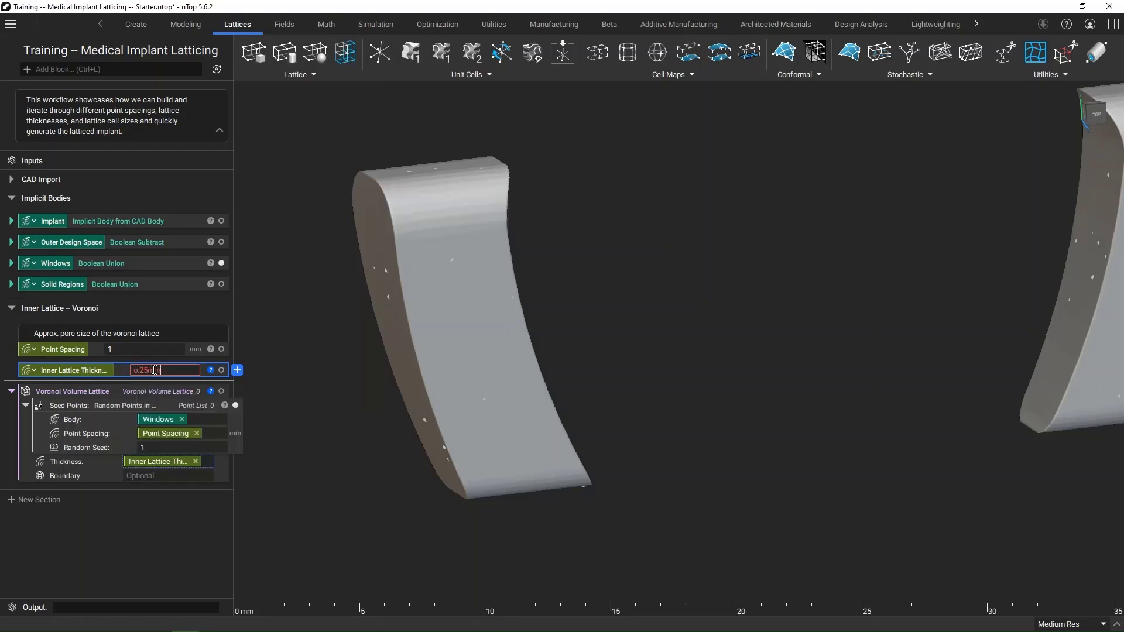
key("BackSpace")
key("BackSpace")
key("BackSpace")
key("BackSpace")
key("BackSpace")
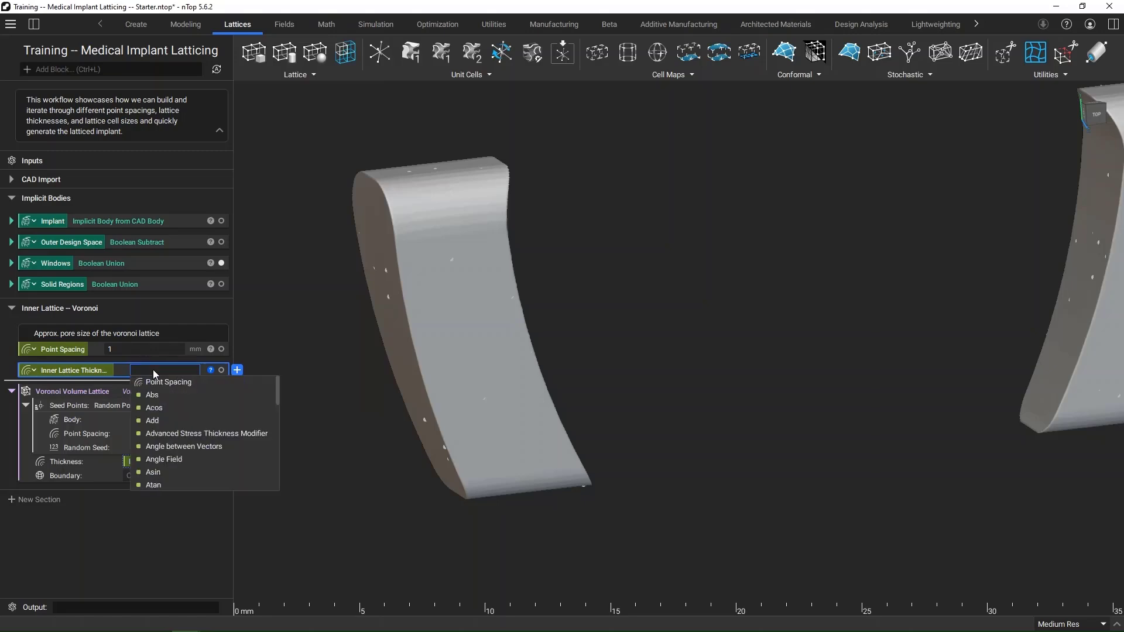
type("0")
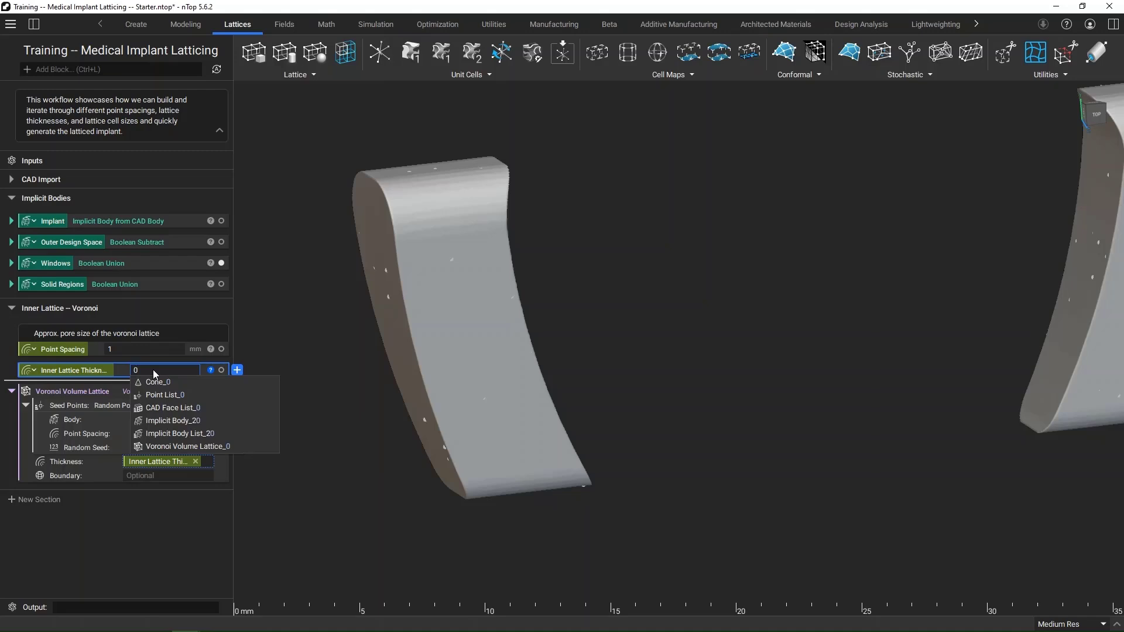
type(".25mm")
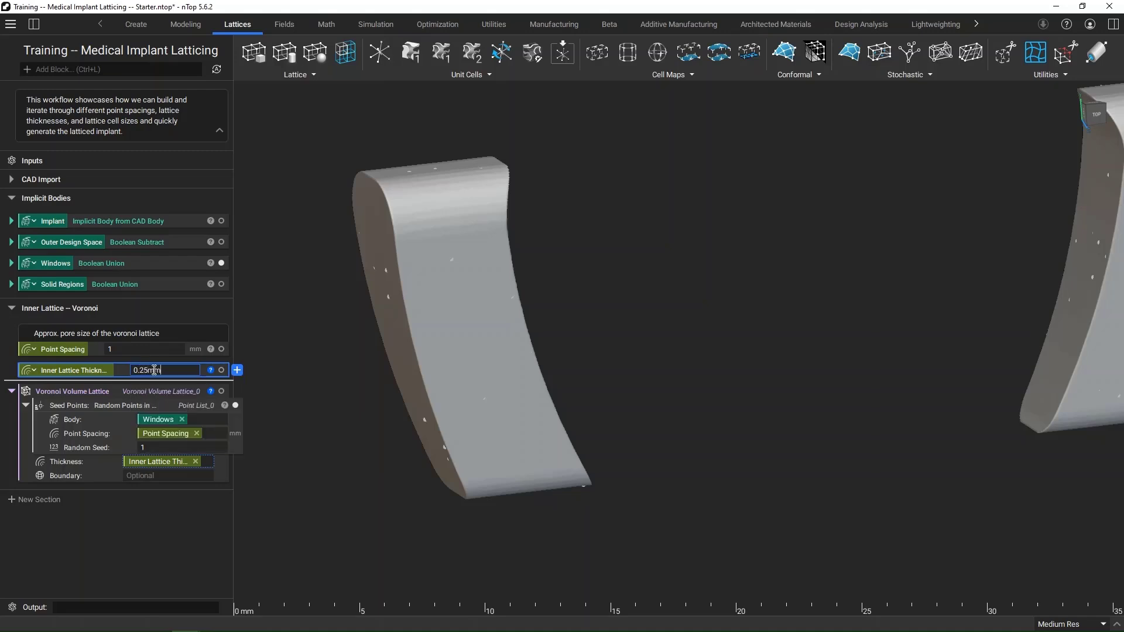
key("Return")
left_click(296, 475)
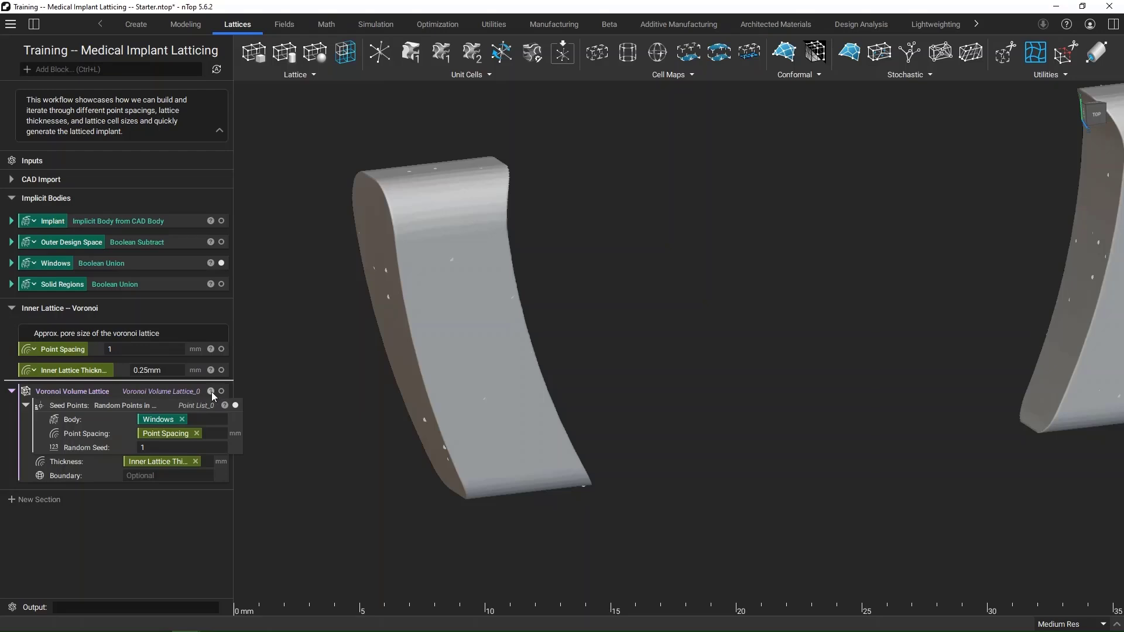
Step: Isolate the Voronoi volume lattice, compare it with its seed points and examine the beams extending beyond the point clusters
left_click(193, 391)
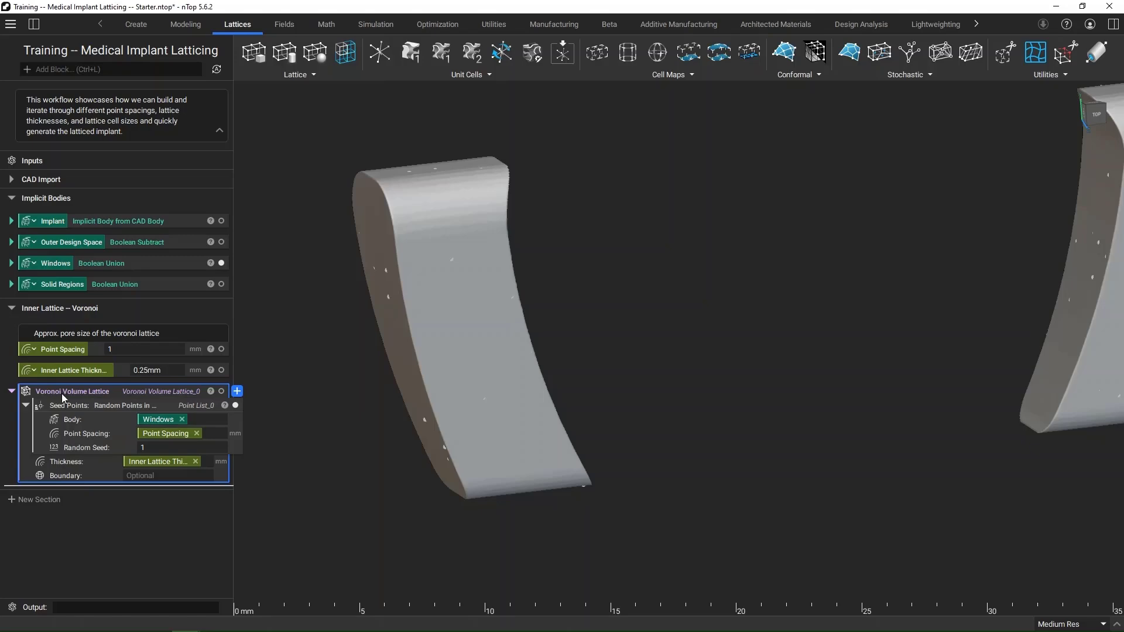
key("i")
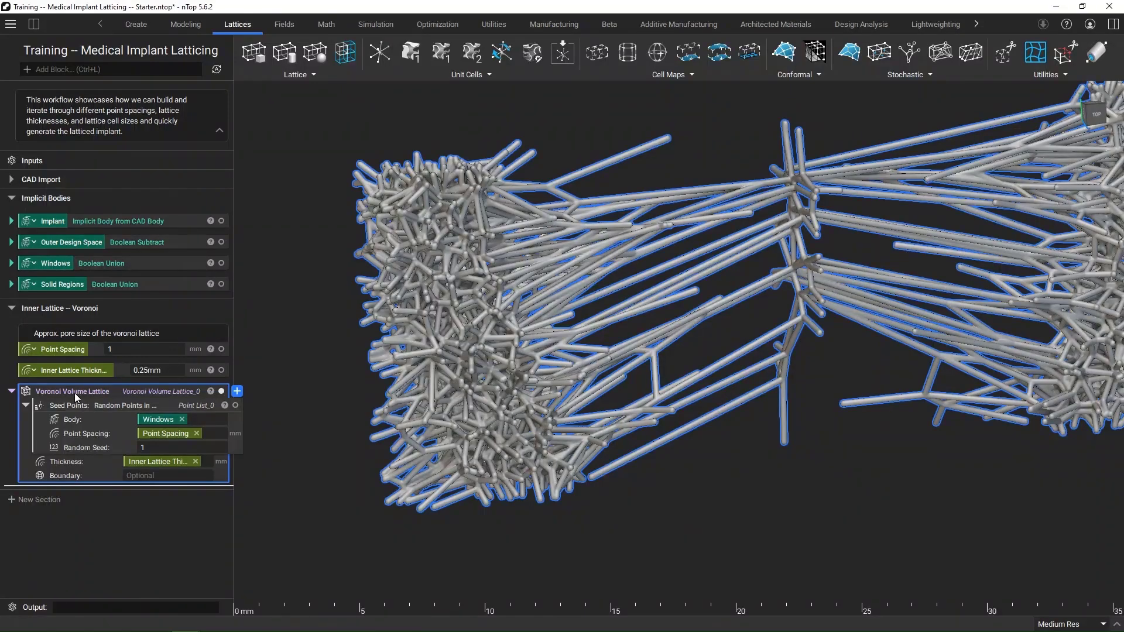
left_click(178, 406)
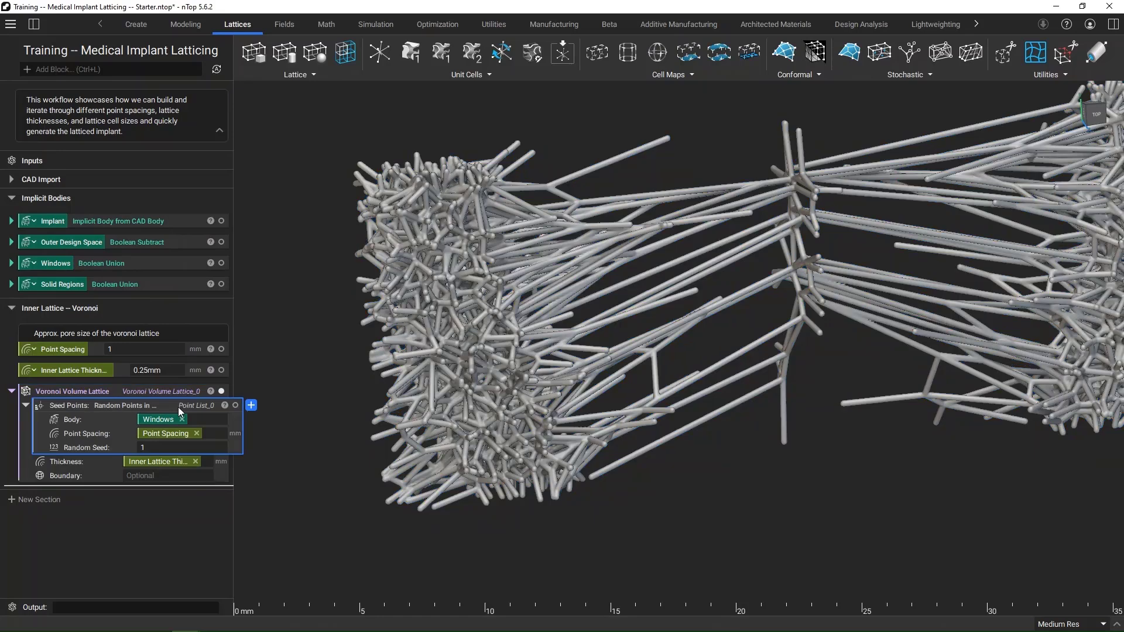
key("i")
scroll(529, 312, "down", 5)
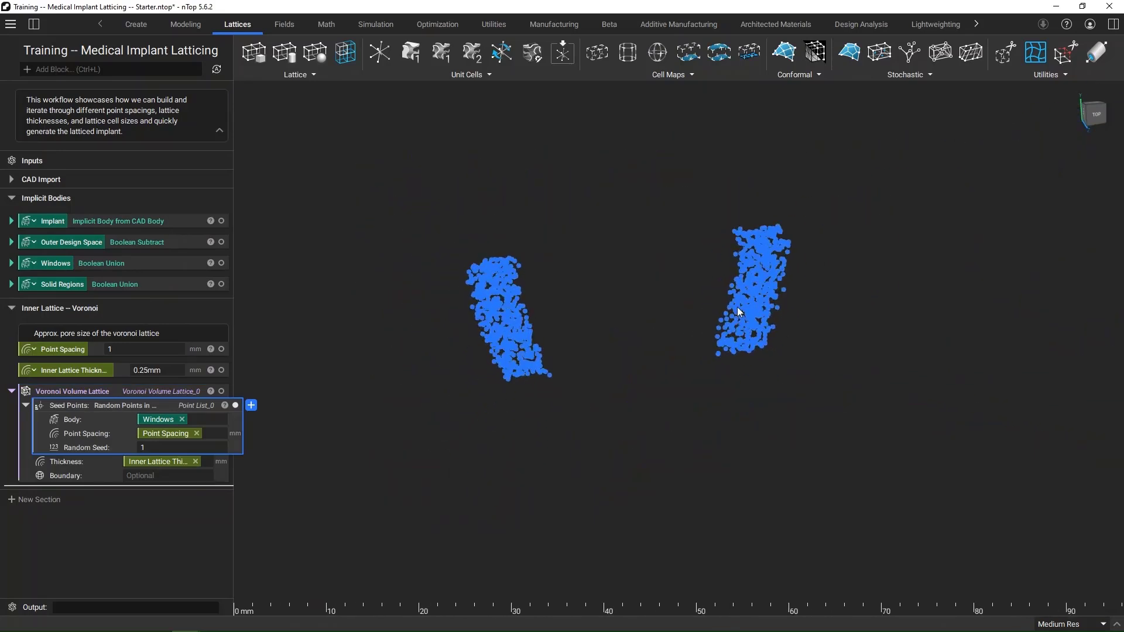
left_click(221, 391)
scroll(518, 328, "up", 8)
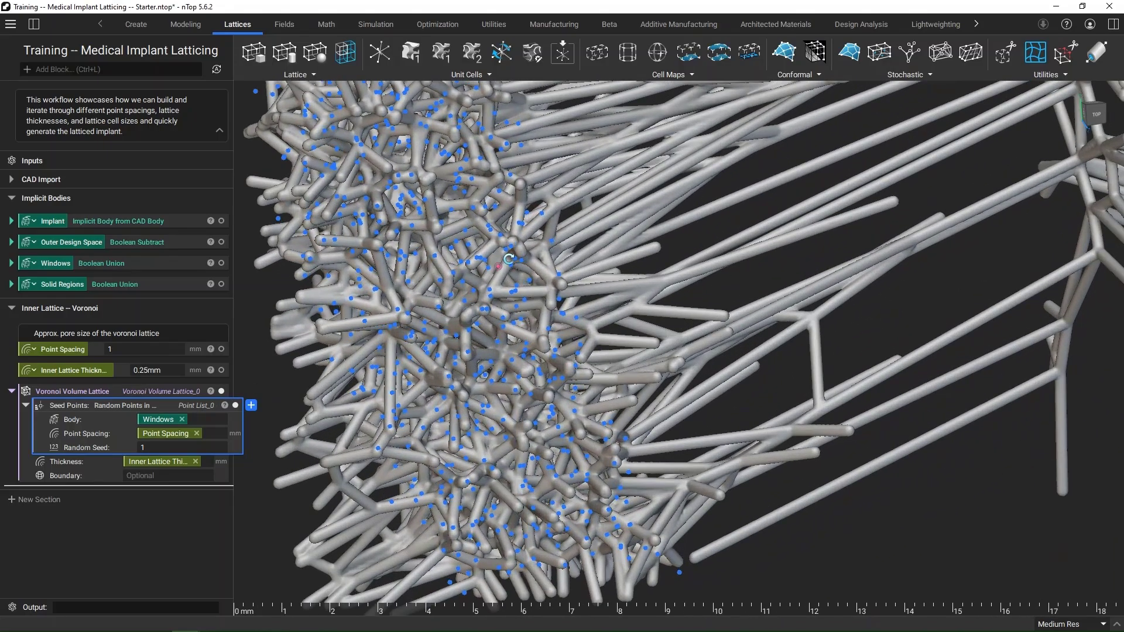
right_click_drag(509, 259, 583, 227)
scroll(581, 226, "down", 5)
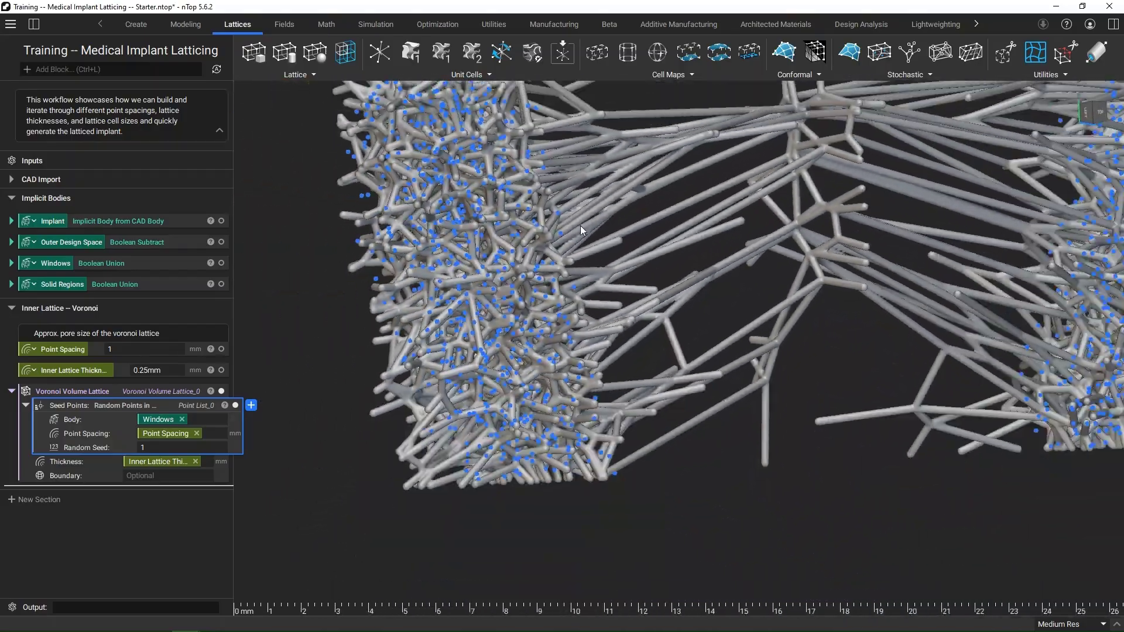
scroll(650, 261, "up", 3)
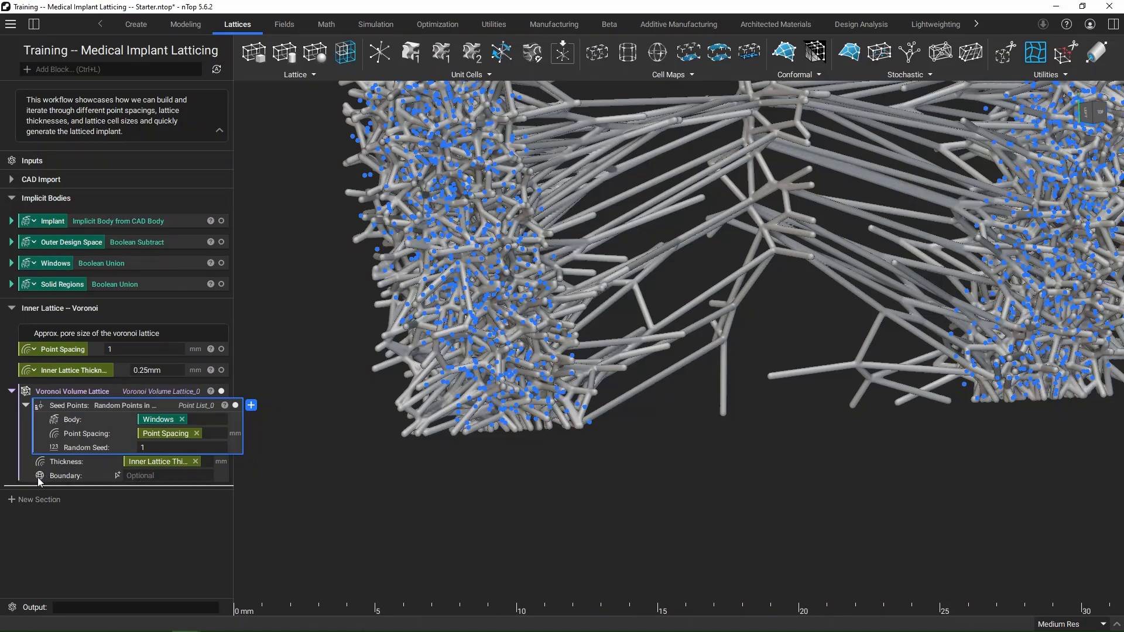
Step: Bound the Voronoi lattice with a Mesh from Implicit Body of Windows, using a tolerance of 0.1 mm
left_click(171, 476)
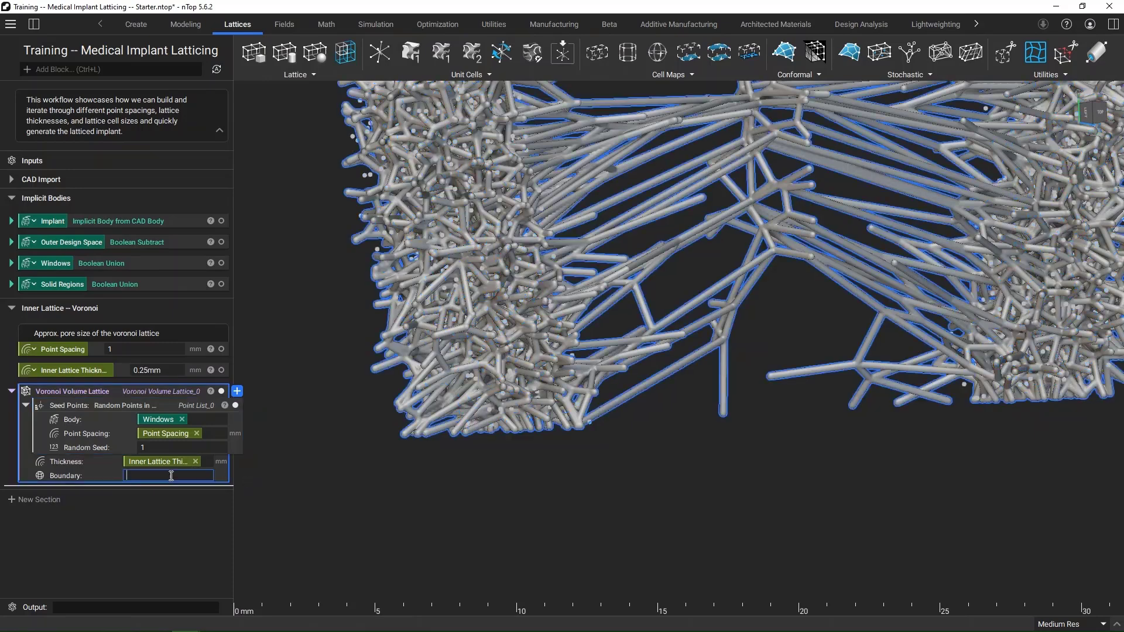
type("mesh from")
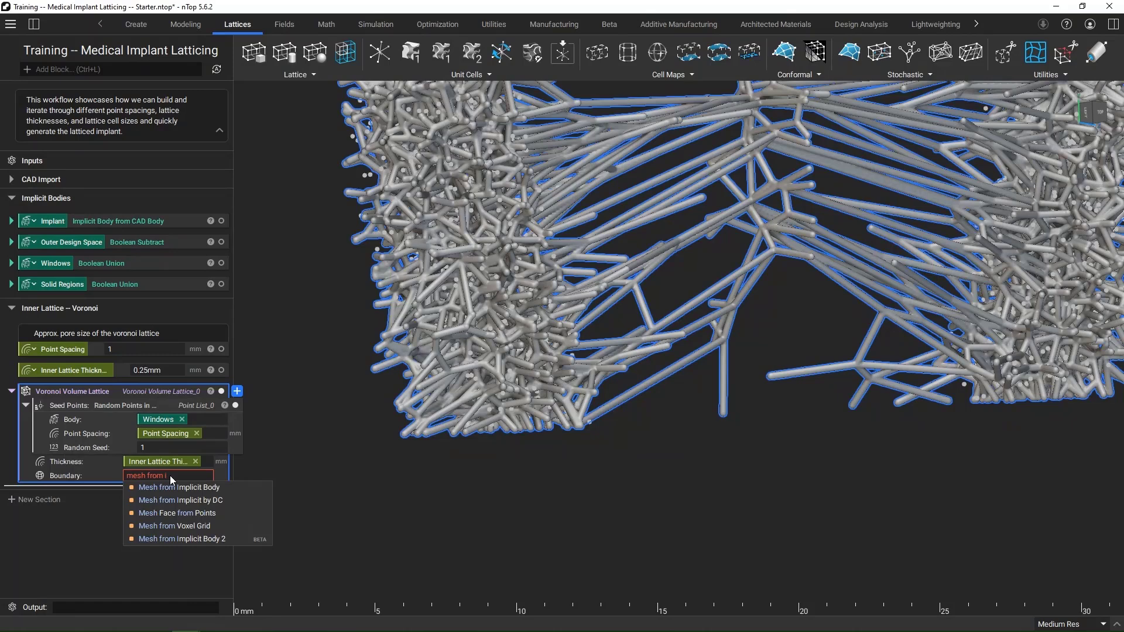
left_click(229, 490)
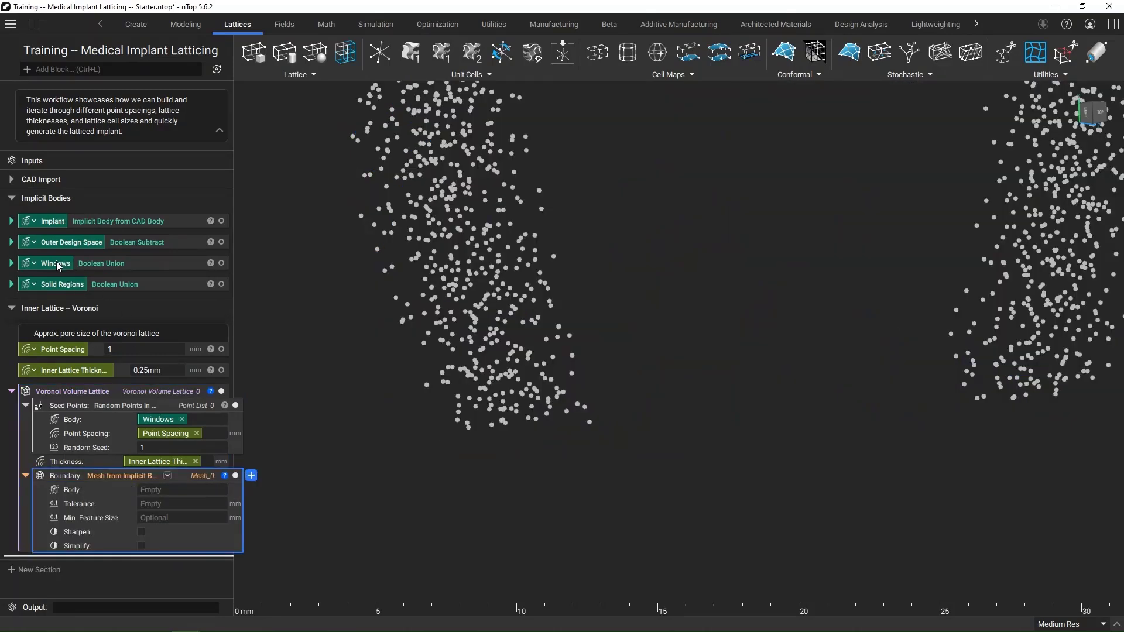
left_click_drag(56, 261, 120, 491)
left_click(144, 504)
type("0")
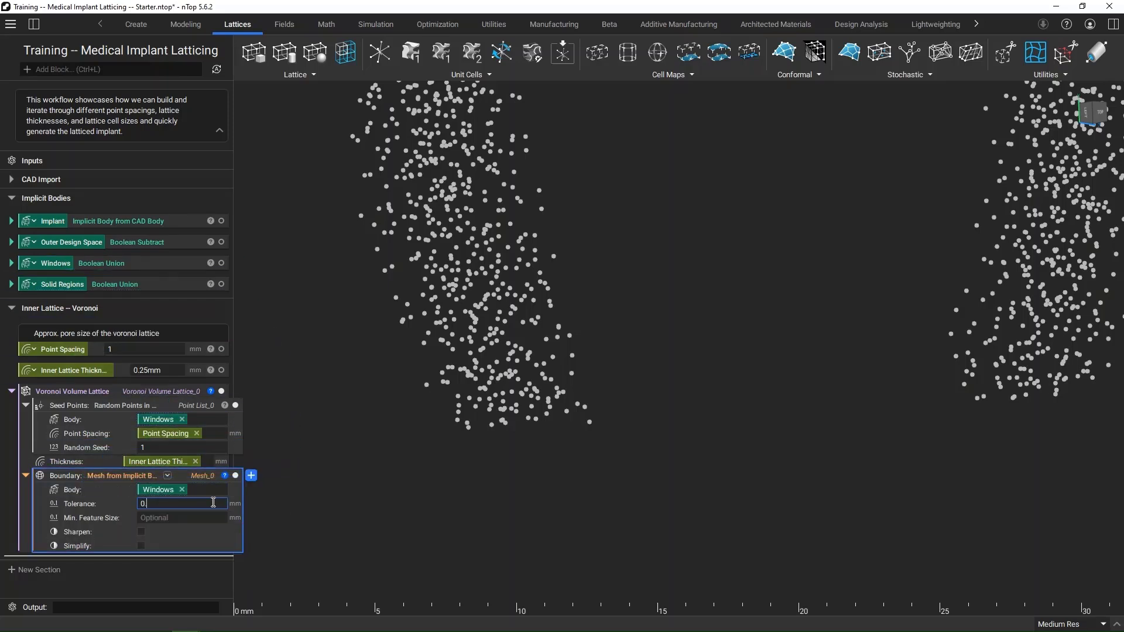
type(".1")
key("Return")
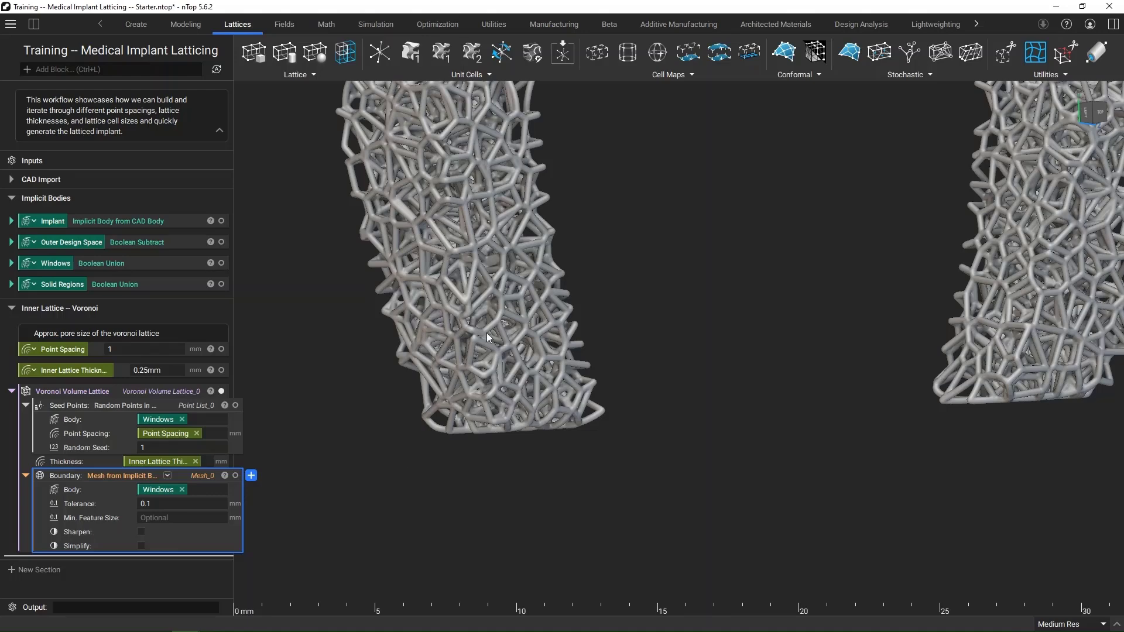
Step: Make the bounded Voronoi volume lattice a variable named Voronoi
scroll(489, 333, "down", 2)
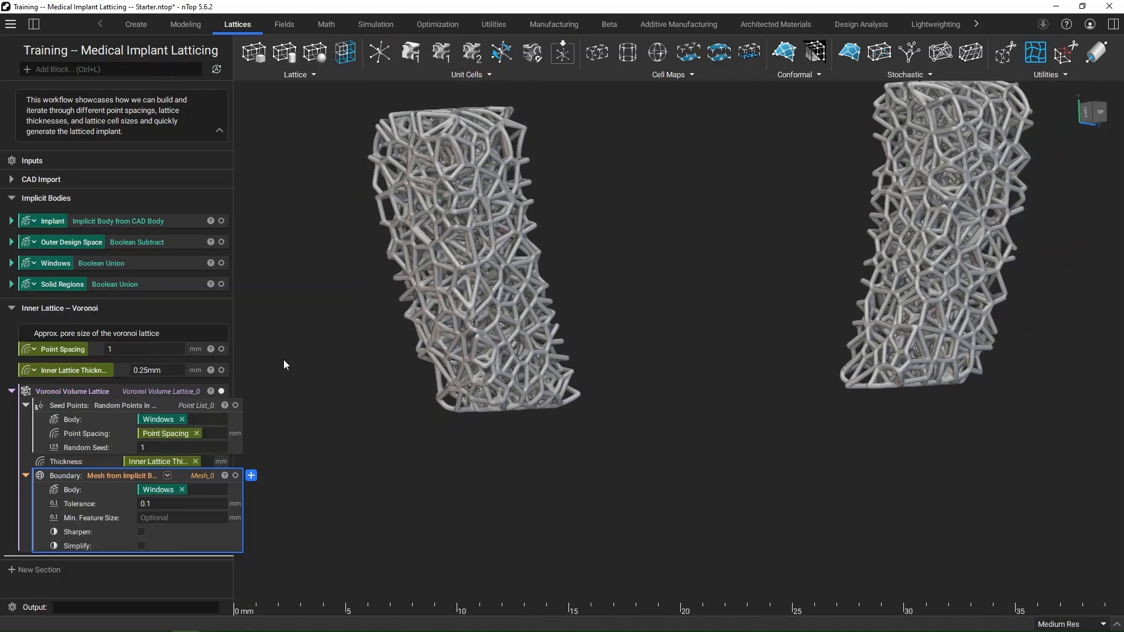
middle_click_drag(453, 192, 445, 333)
scroll(445, 332, "up", 3)
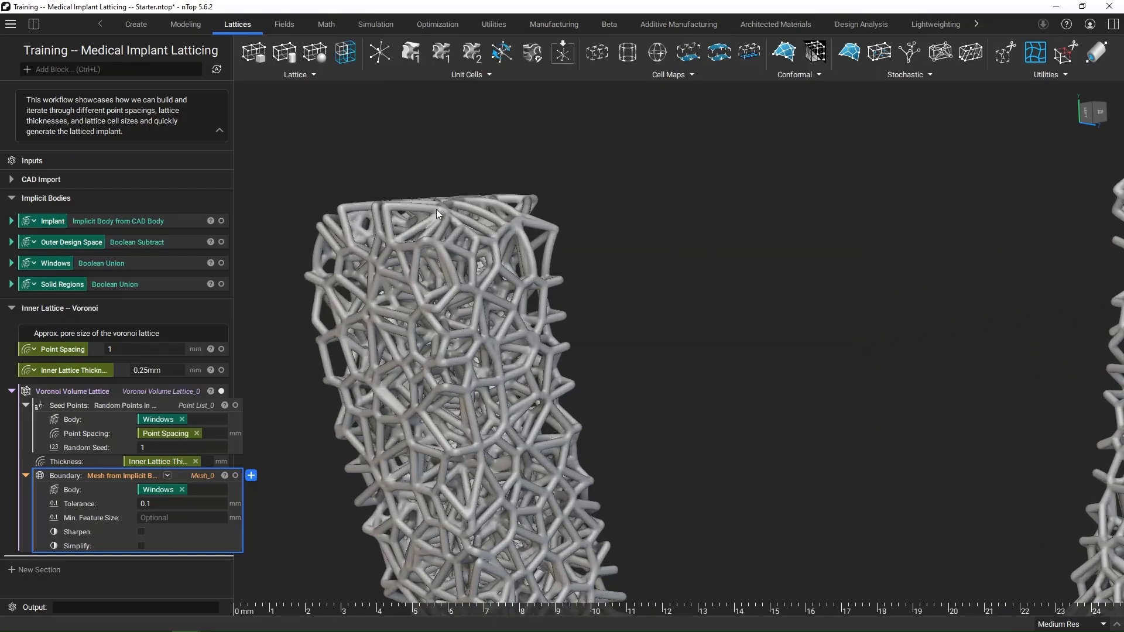
mouse_move(438, 209)
right_mouse_down()
mouse_move(465, 326)
mouse_move(426, 197)
right_mouse_up()
scroll(533, 434, "down", 3)
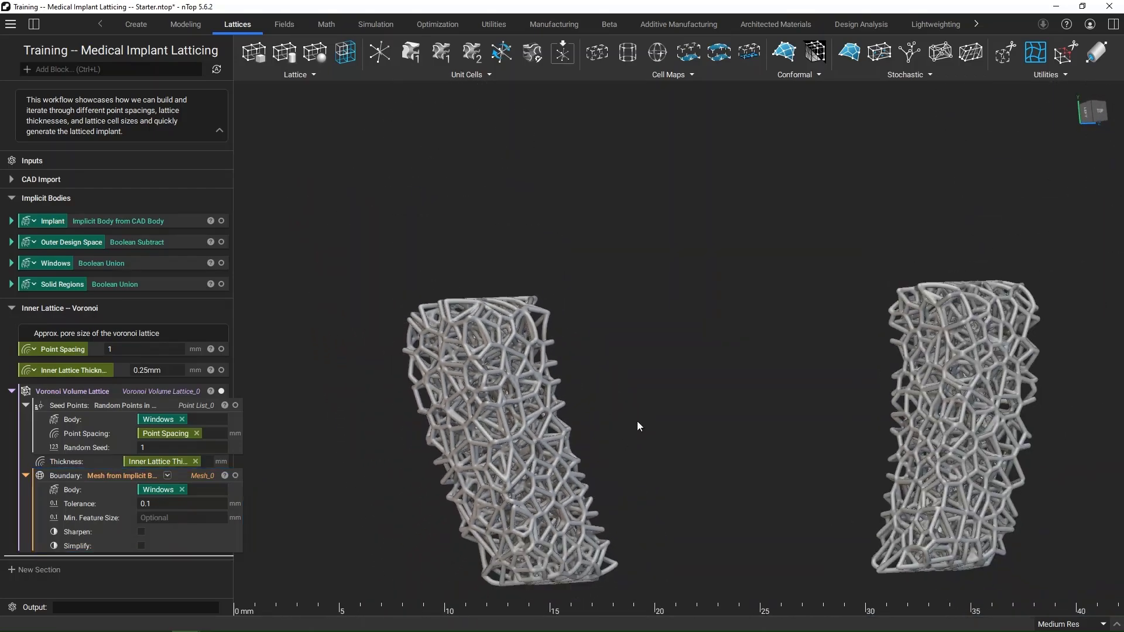
left_click(97, 394)
right_click(96, 395)
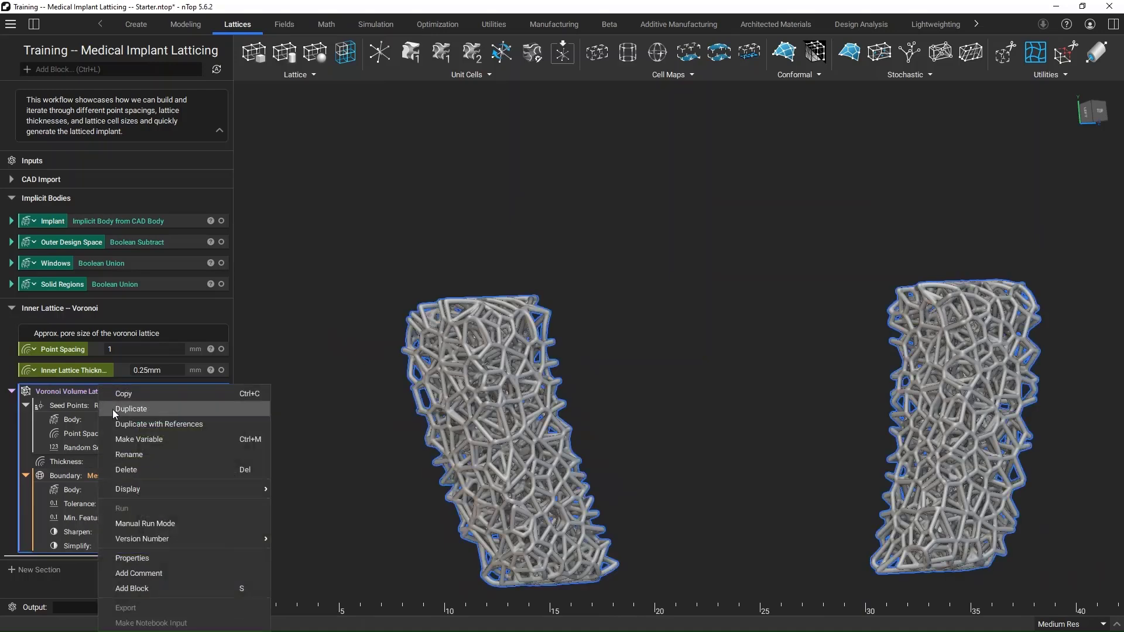
left_click(132, 439)
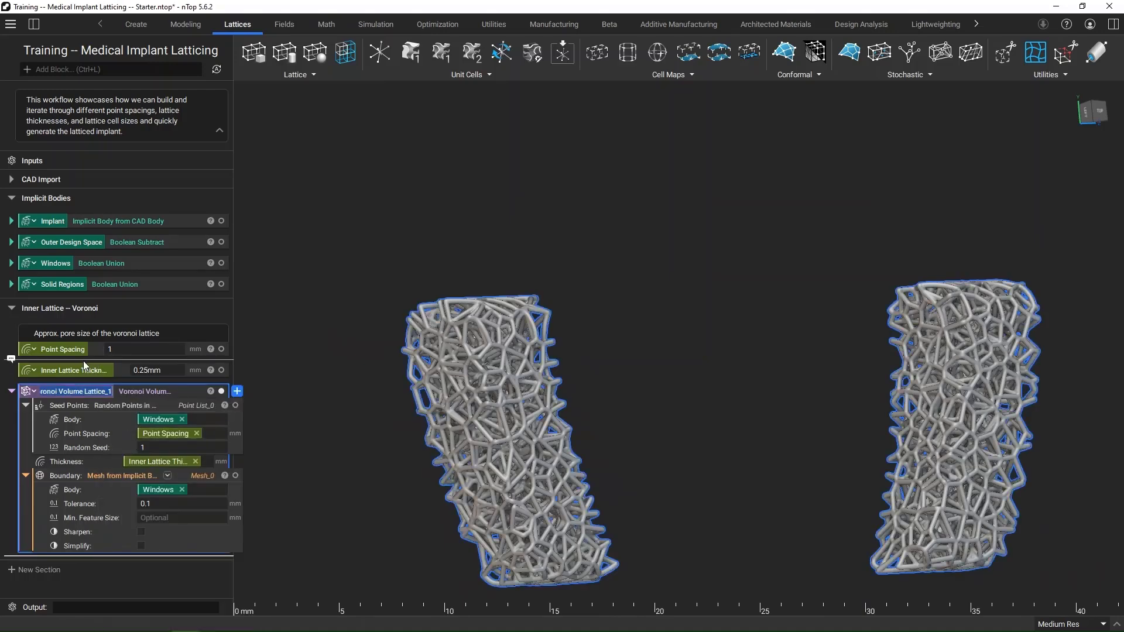
type("Voronoi")
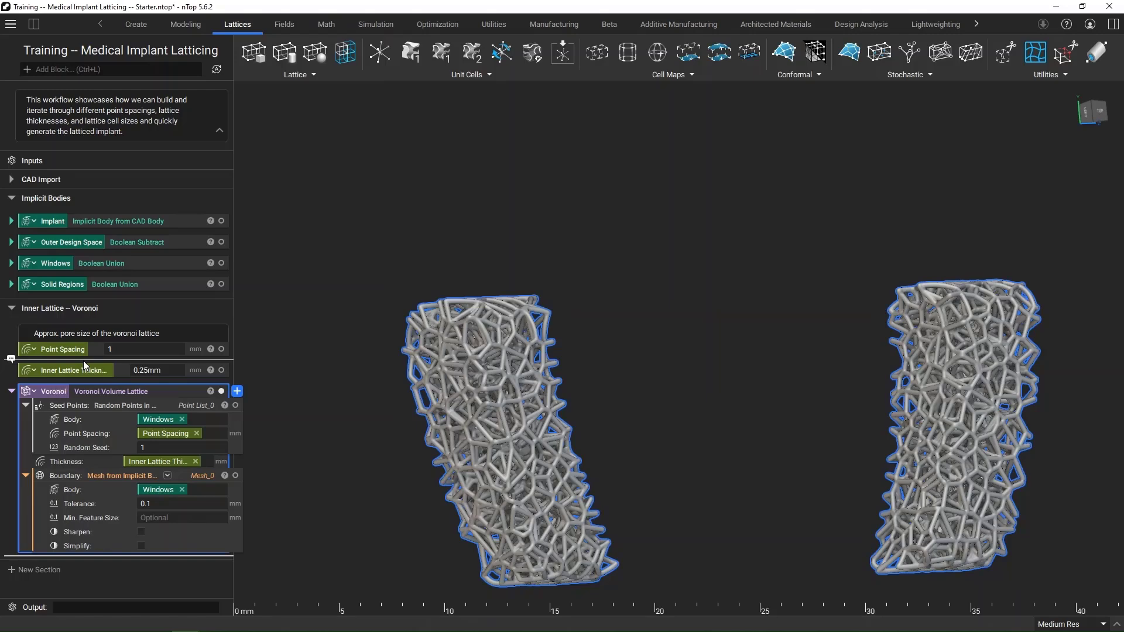
left_click(546, 212)
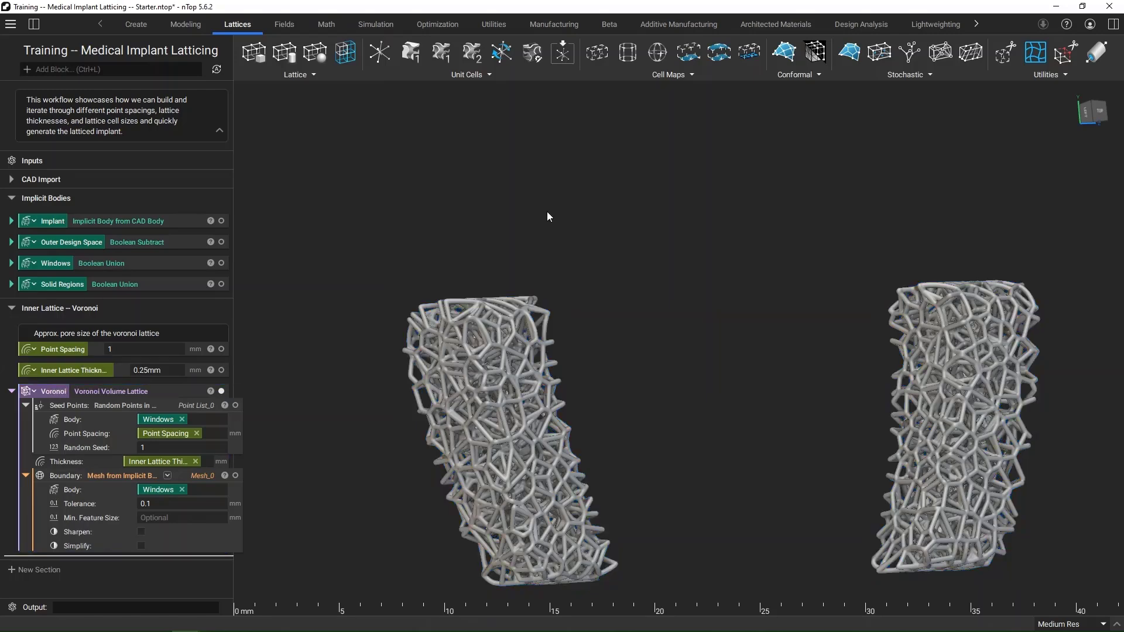
Step: Add a Trim Lattice block below the Voronoi variable in the Inner Lattice -- Voronoi section
scroll(509, 436, "up", 3)
scroll(508, 434, "up", 3)
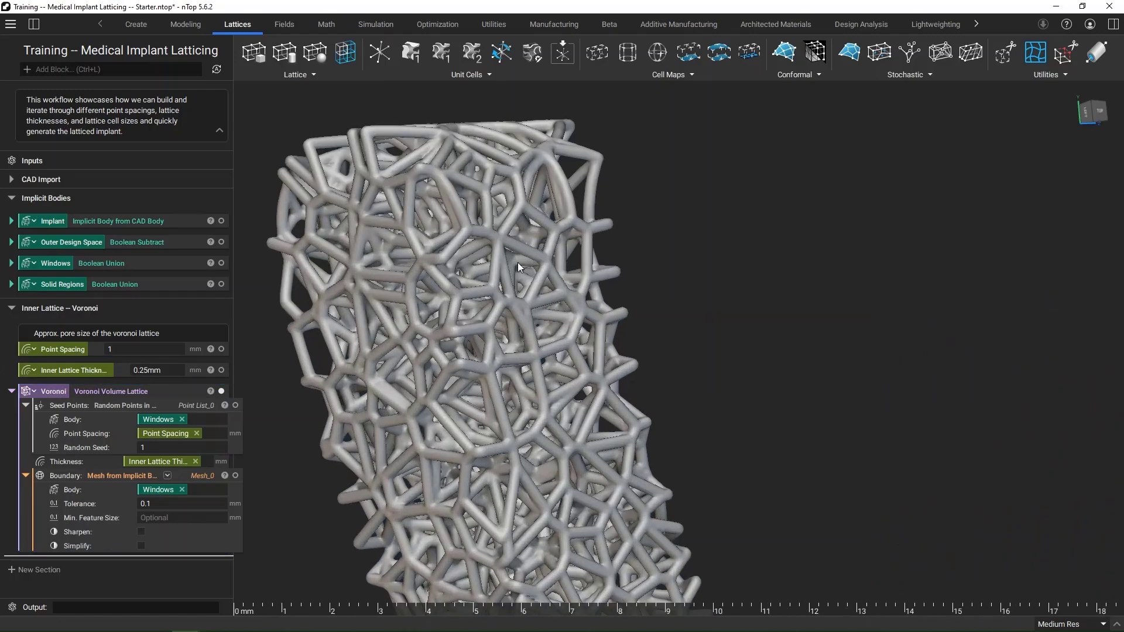
right_click_drag(496, 430, 409, 417)
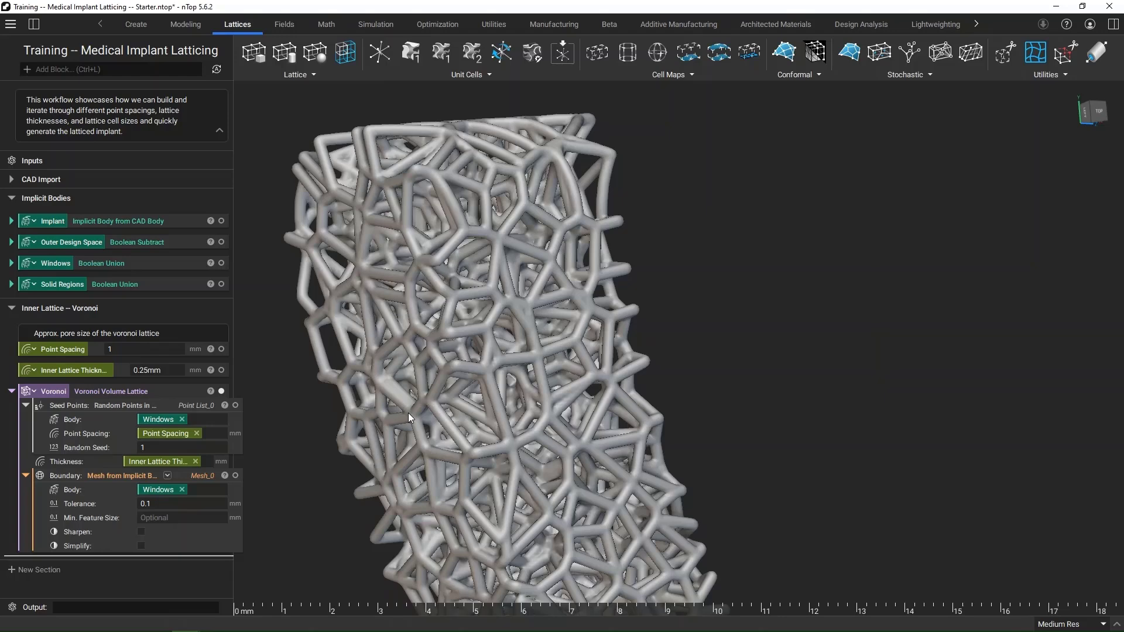
left_click(65, 69)
type("trim")
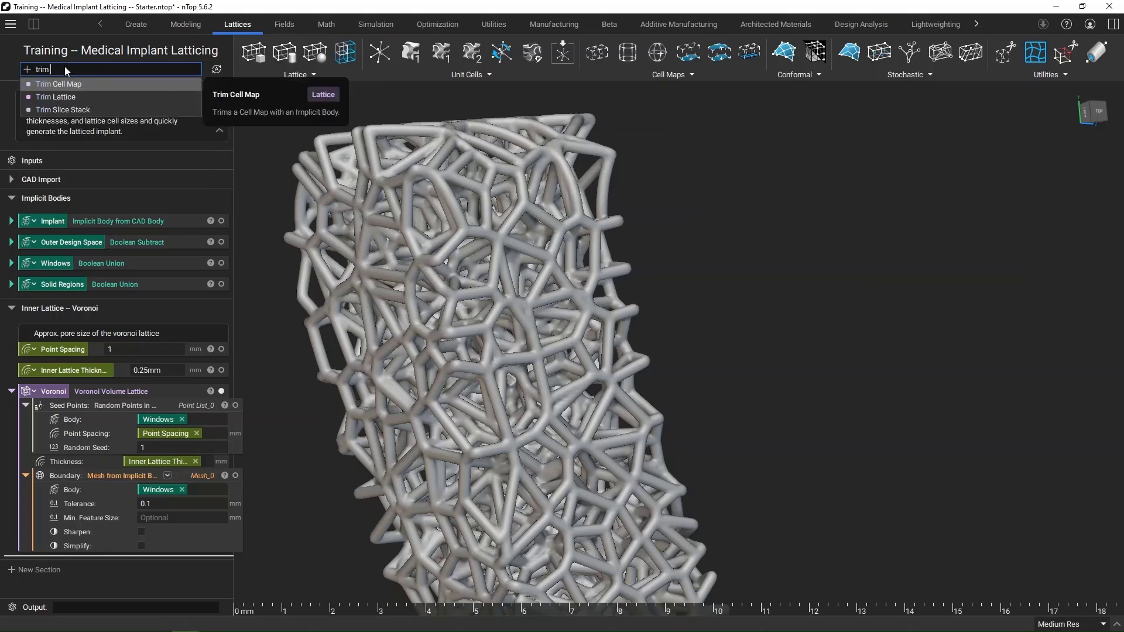
key("Down")
key("Return")
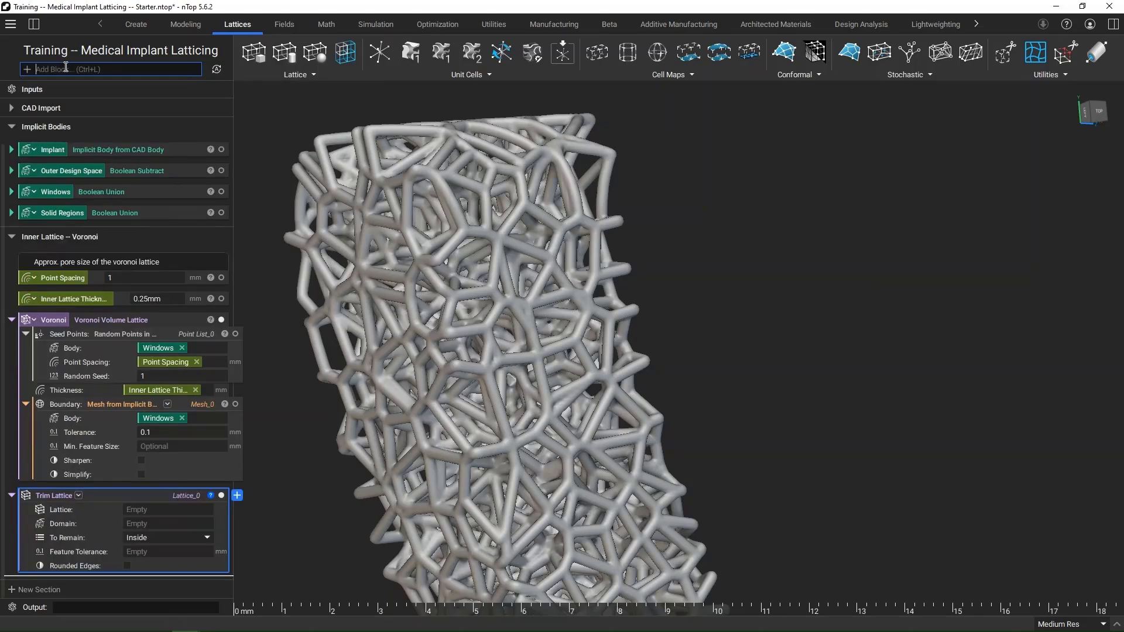
Step: Trim the Voronoi lattice to the inside of the Windows body with a feature tolerance of 0.1 mm
left_click_drag(53, 320, 148, 511)
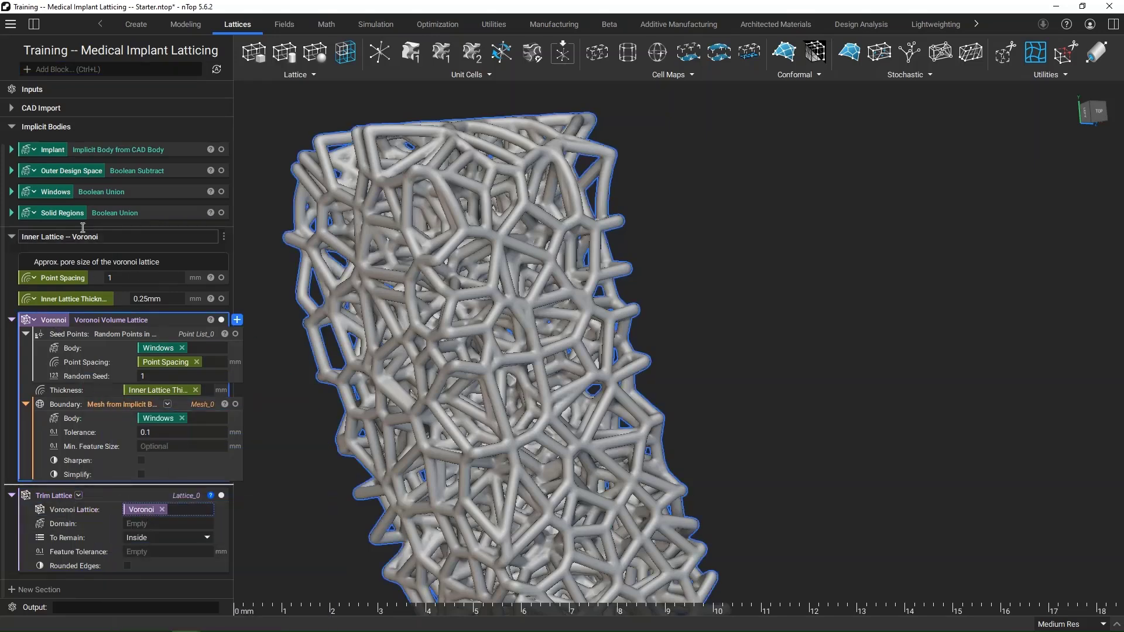
left_click_drag(62, 192, 169, 526)
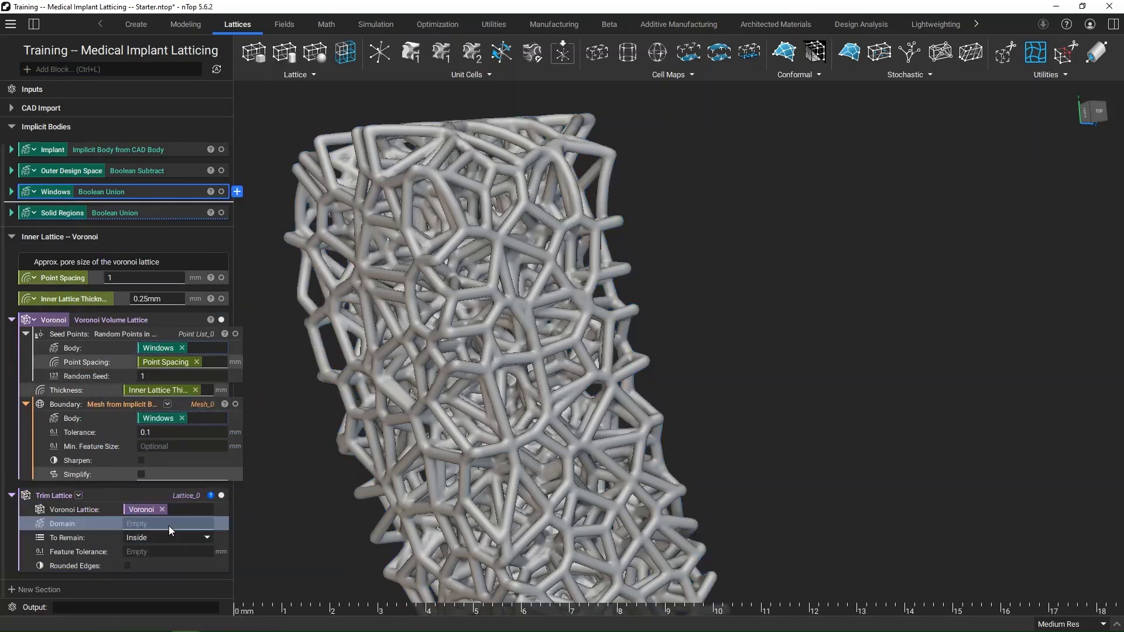
left_click(159, 551)
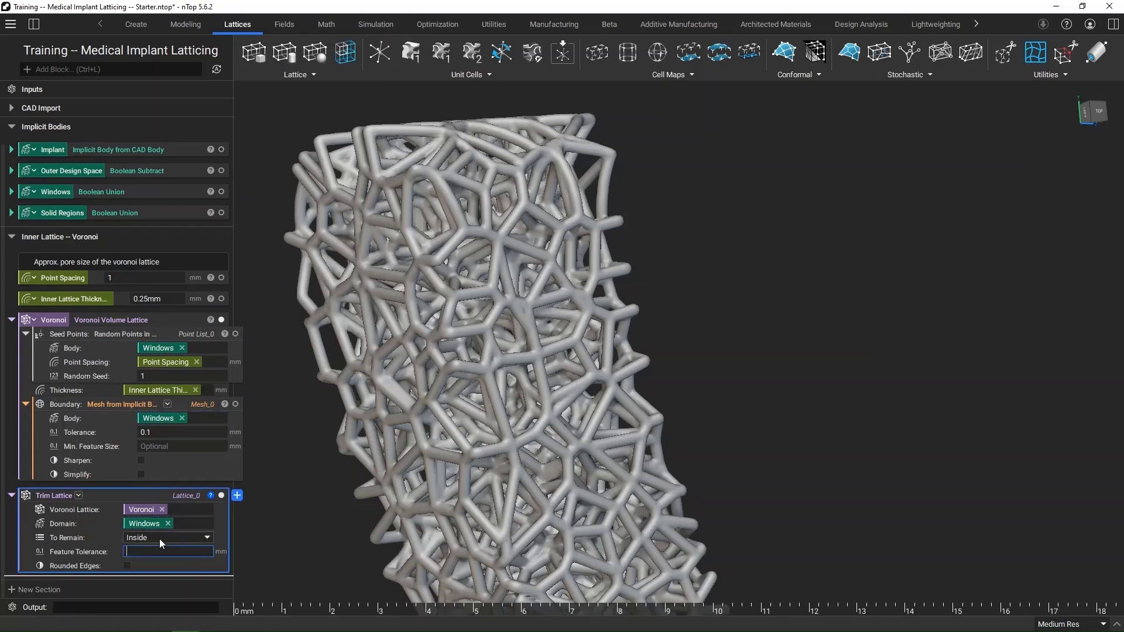
key("Return")
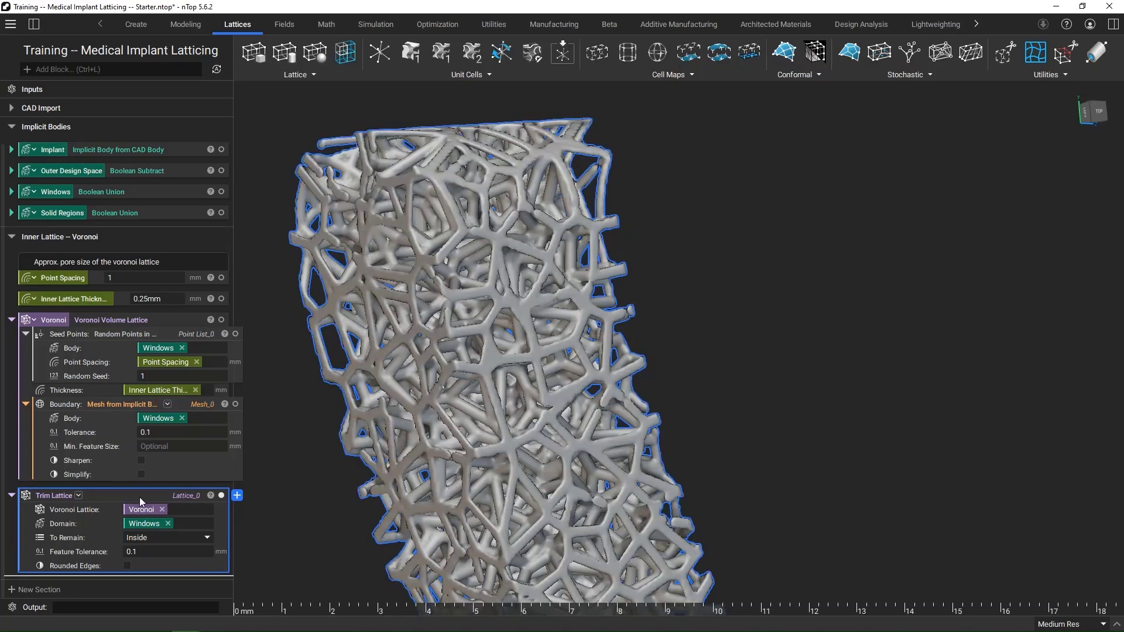
Step: Make the trimmed lattice a variable named Inner Lattice
scroll(408, 421, "down", 3)
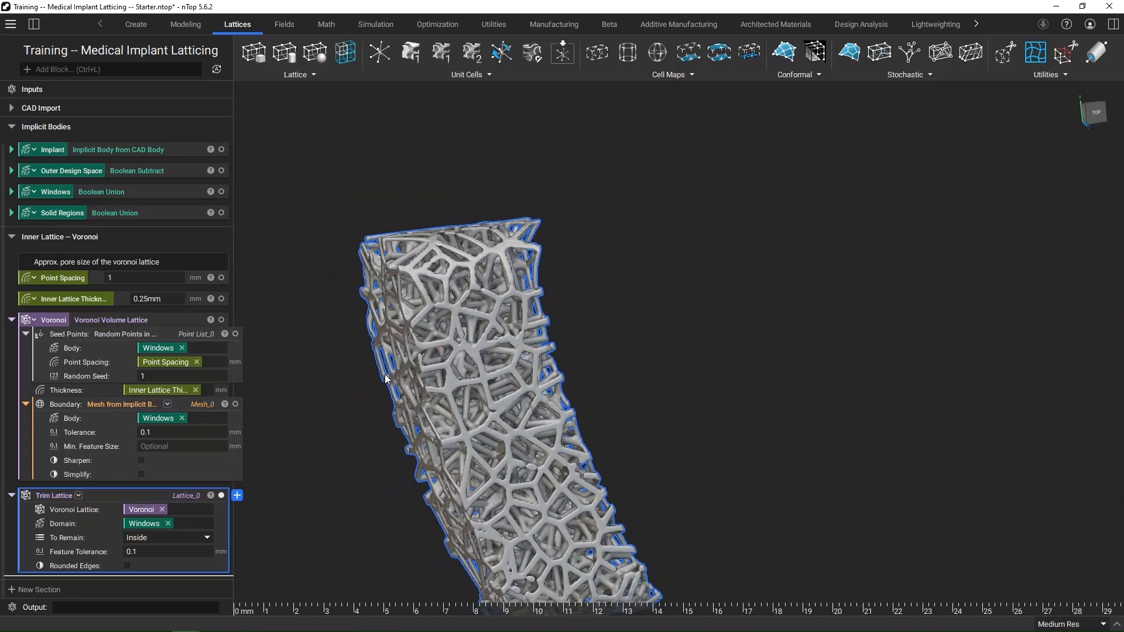
right_click_drag(554, 529, 464, 319)
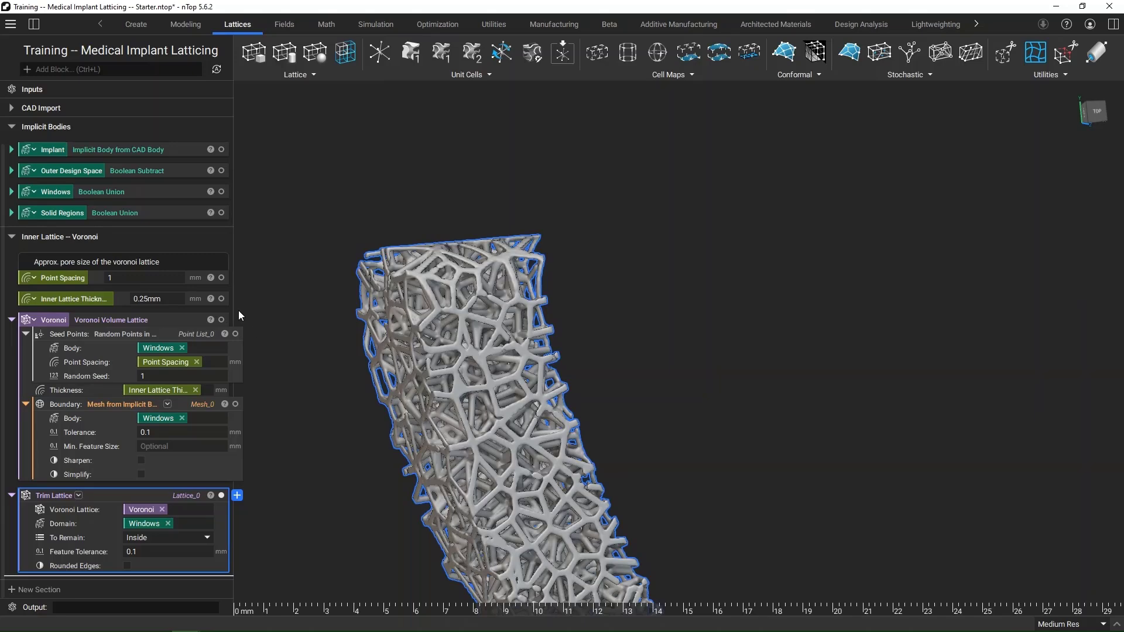
left_click(222, 191)
left_click(221, 192)
right_click(99, 495)
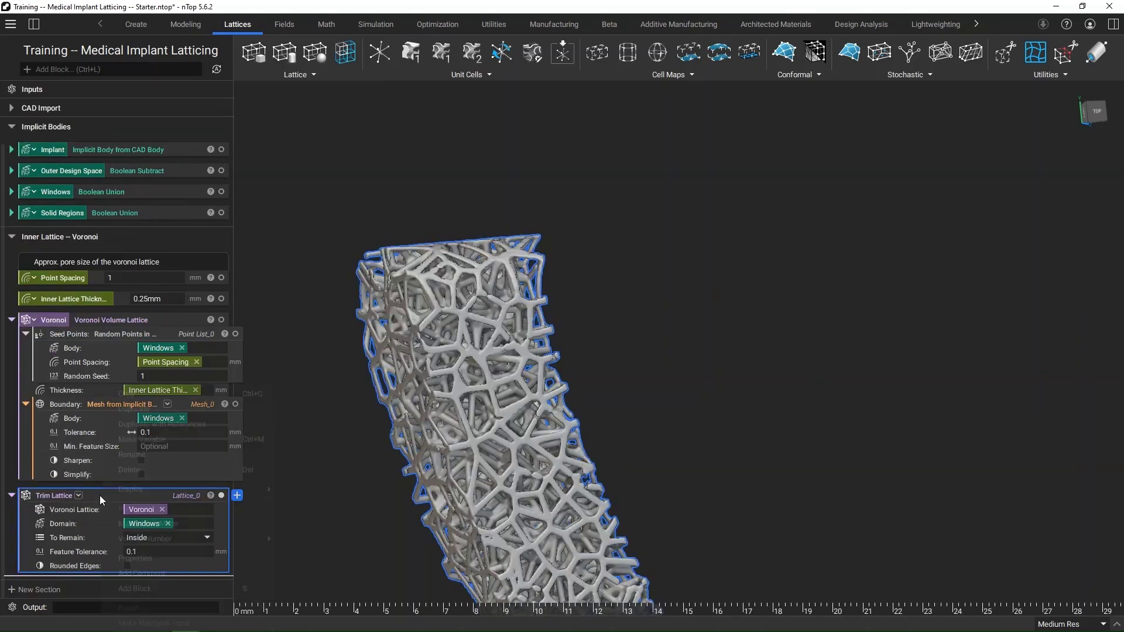
left_click(160, 441)
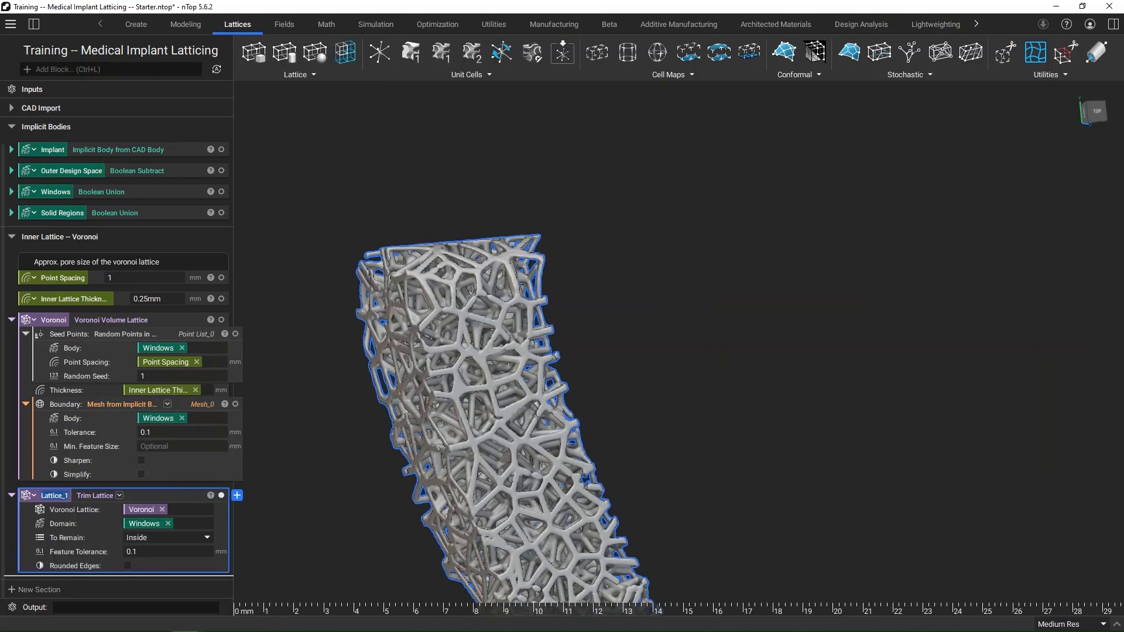
type("Inner Lattice")
left_click(292, 486)
Step: Show Outer Design Space and Solid Regions together with the inner lattice and examine how the lattice fills the implant's windows
scroll(459, 382, "down", 5)
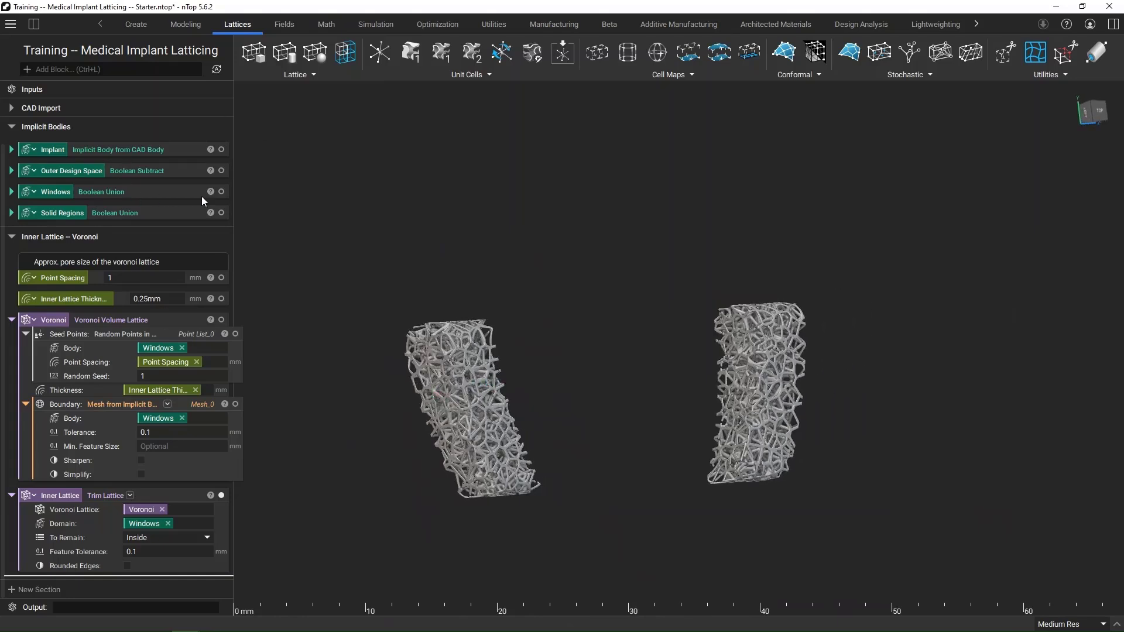
left_click(221, 171)
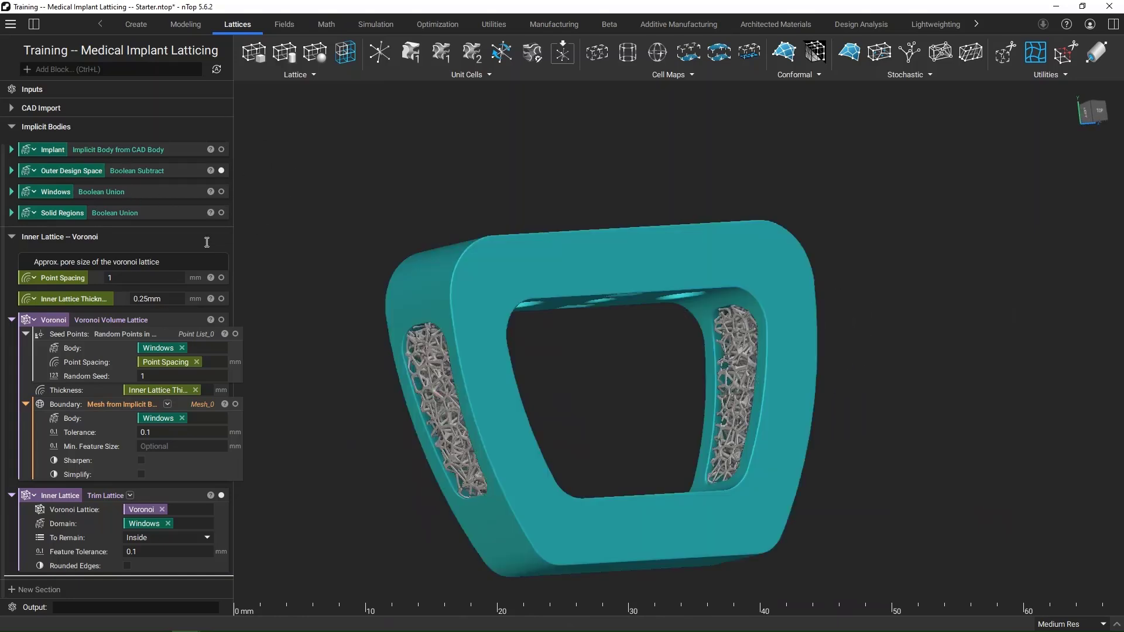
left_click(221, 213)
right_click_drag(547, 241, 569, 363)
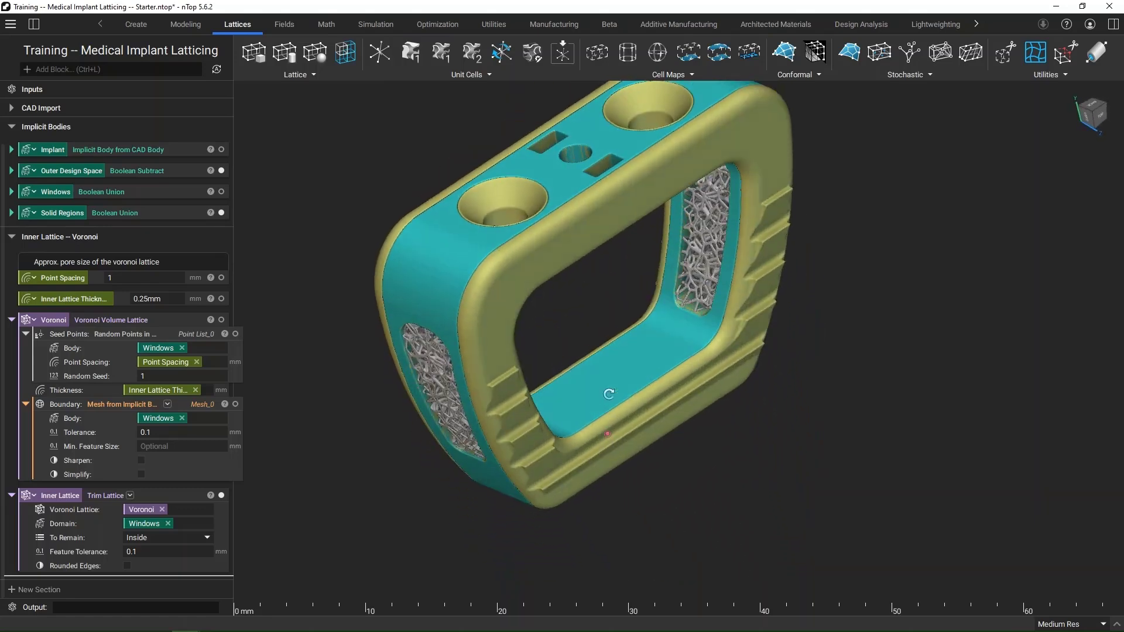
right_click_drag(610, 394, 481, 297)
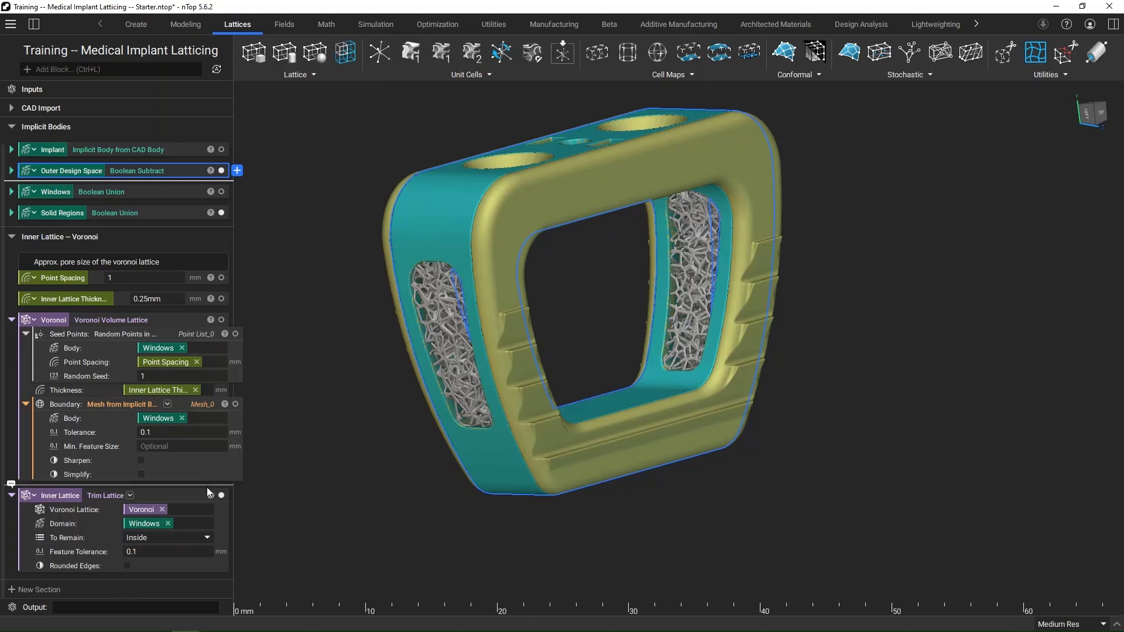
Step: Add a new section named Outer Lattice -- Periodic below the Voronoi section
scroll(122, 502, "up", 1)
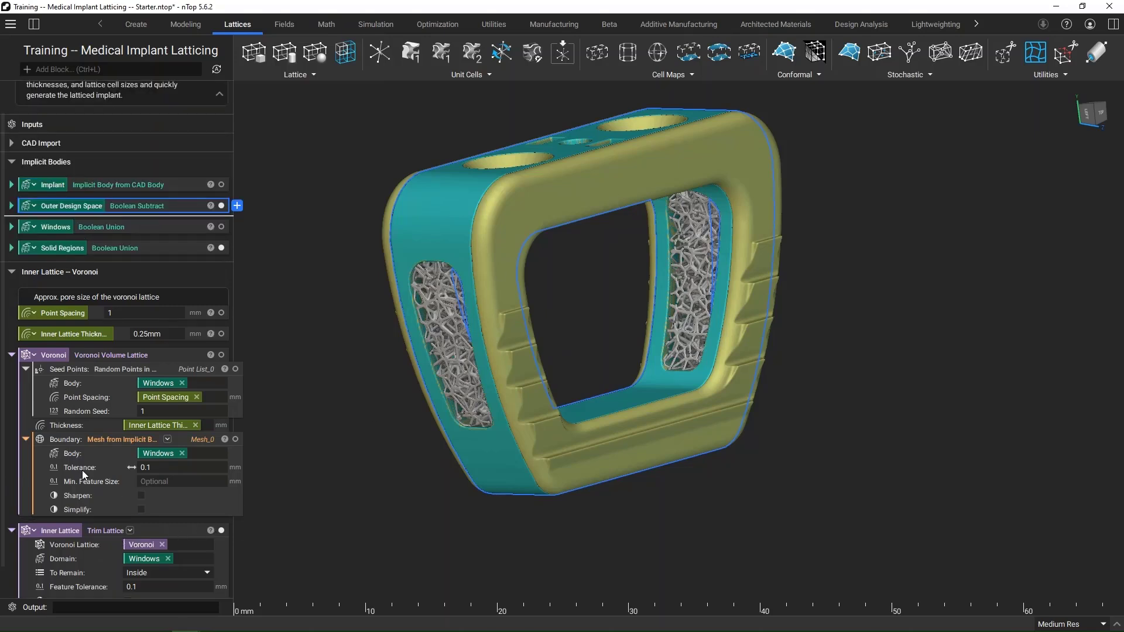
scroll(100, 511, "down", 1)
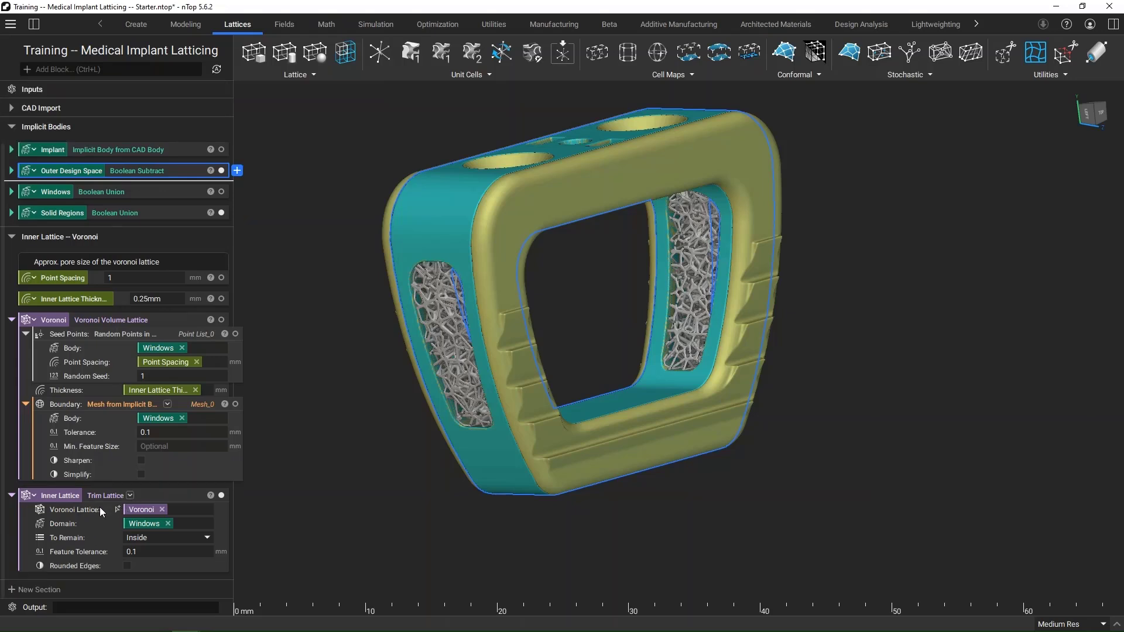
left_click(27, 590)
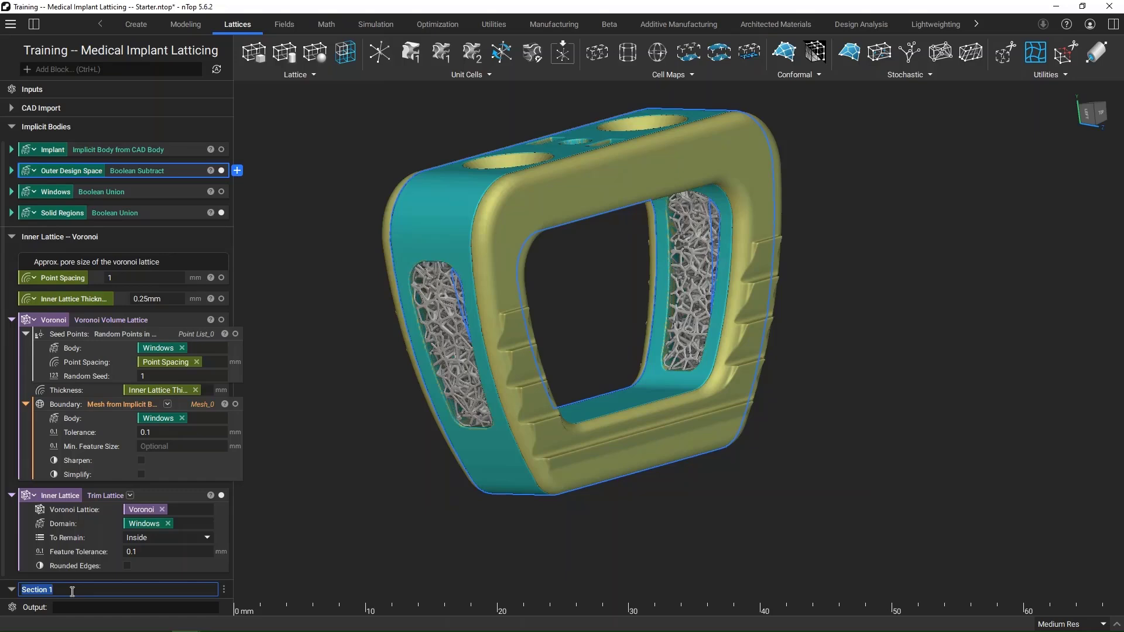
type("Outer Lattice -- Periodic")
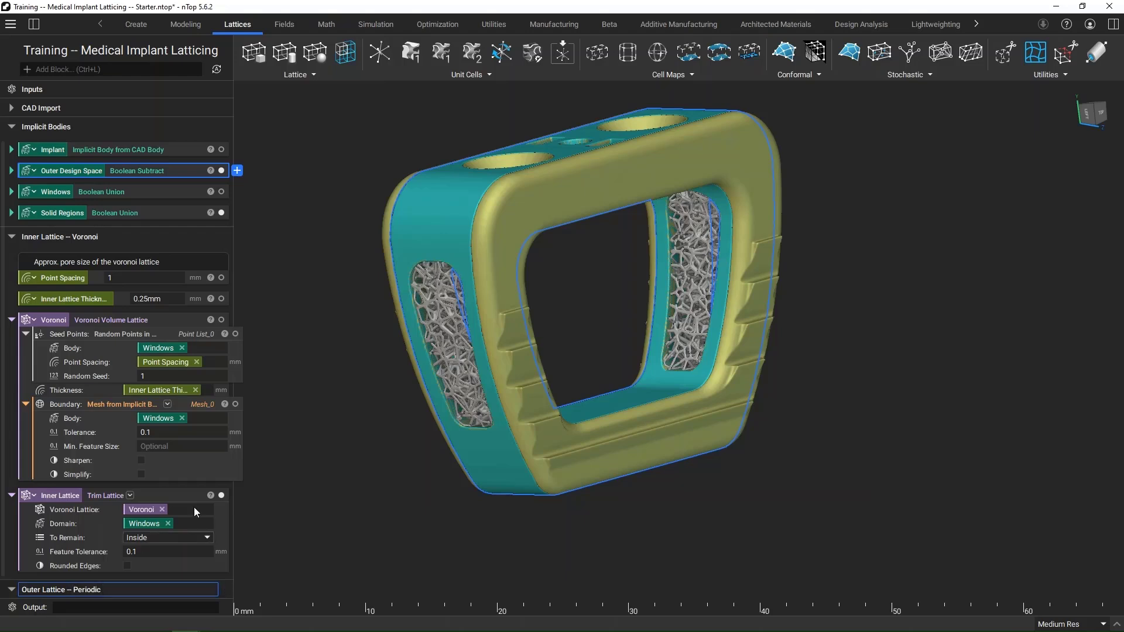
left_click(287, 524)
Step: Add a Periodic Lattice block to the Outer Lattice -- Periodic section
scroll(161, 538, "down", 1)
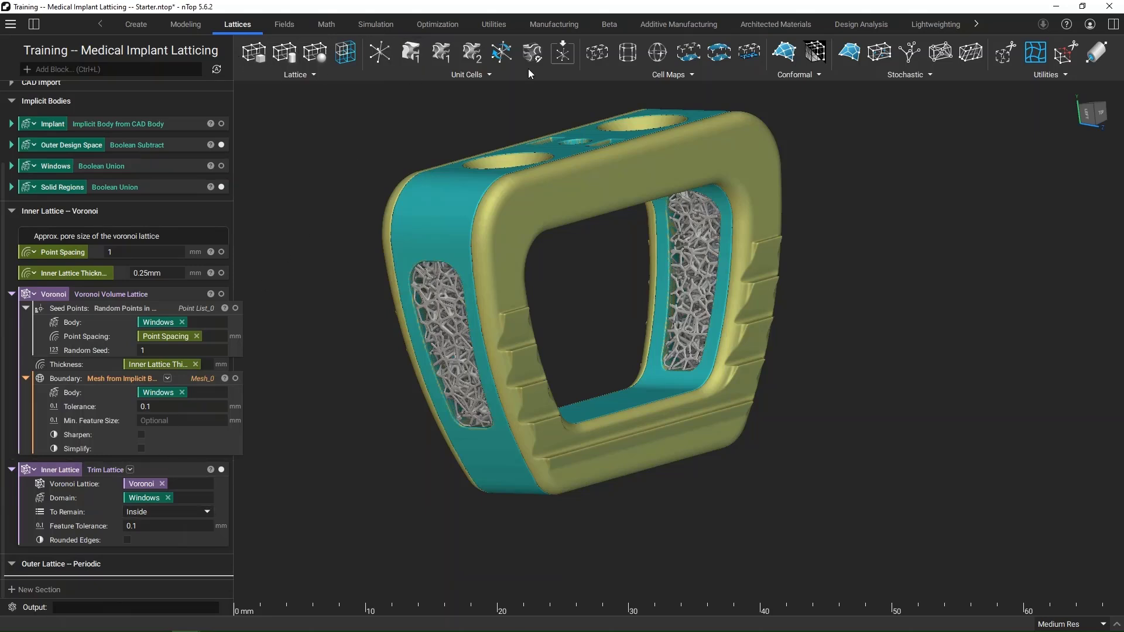
left_click(295, 74)
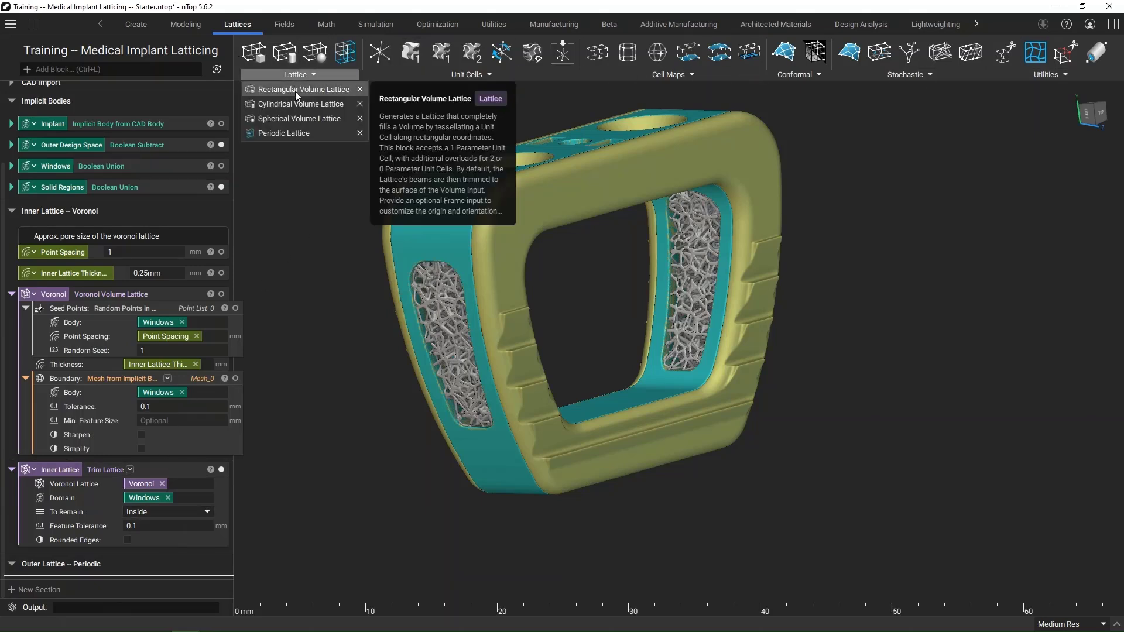
left_click(264, 133)
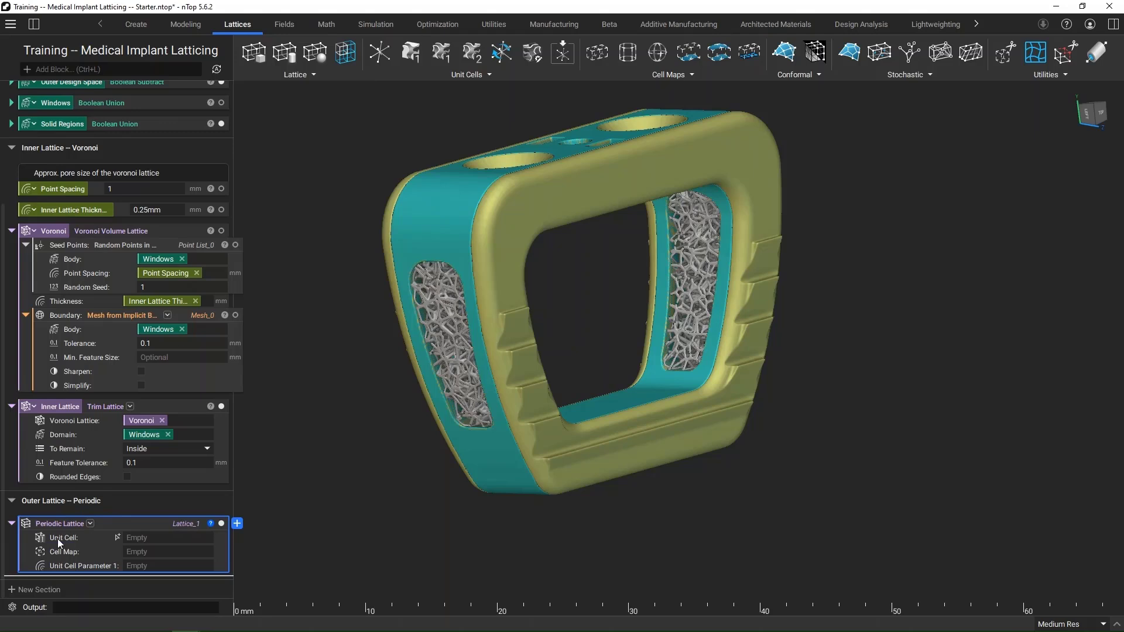
Step: Add a Graph Unit Cell block with the Body centered cubic unit cell to the Outer Lattice -- Periodic section
left_click(138, 541)
left_click(465, 75)
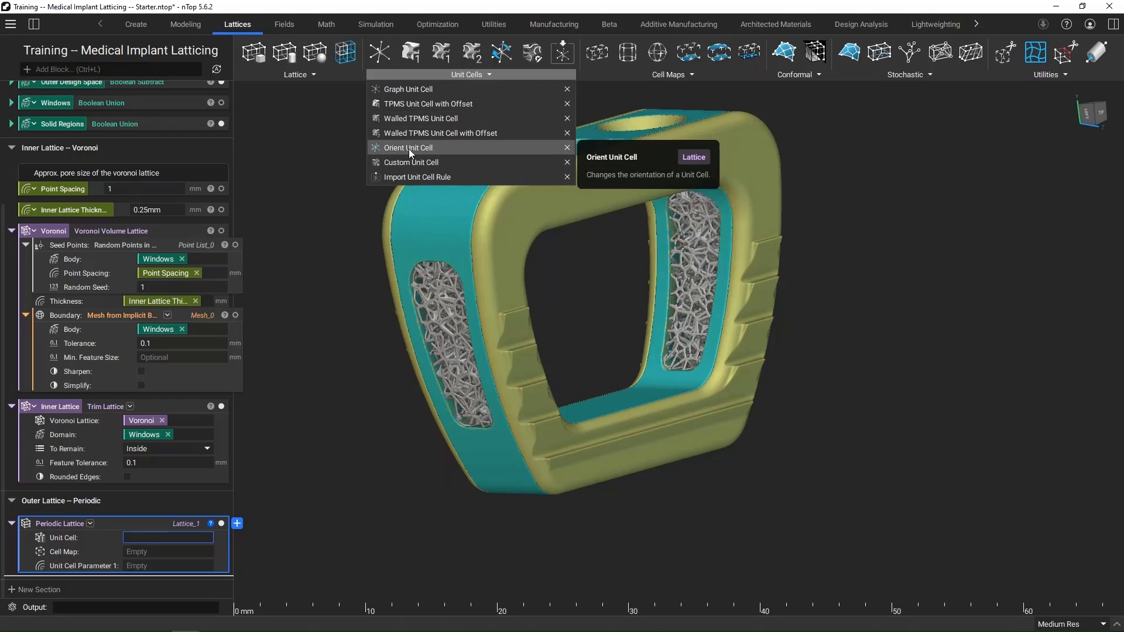
left_click(395, 91)
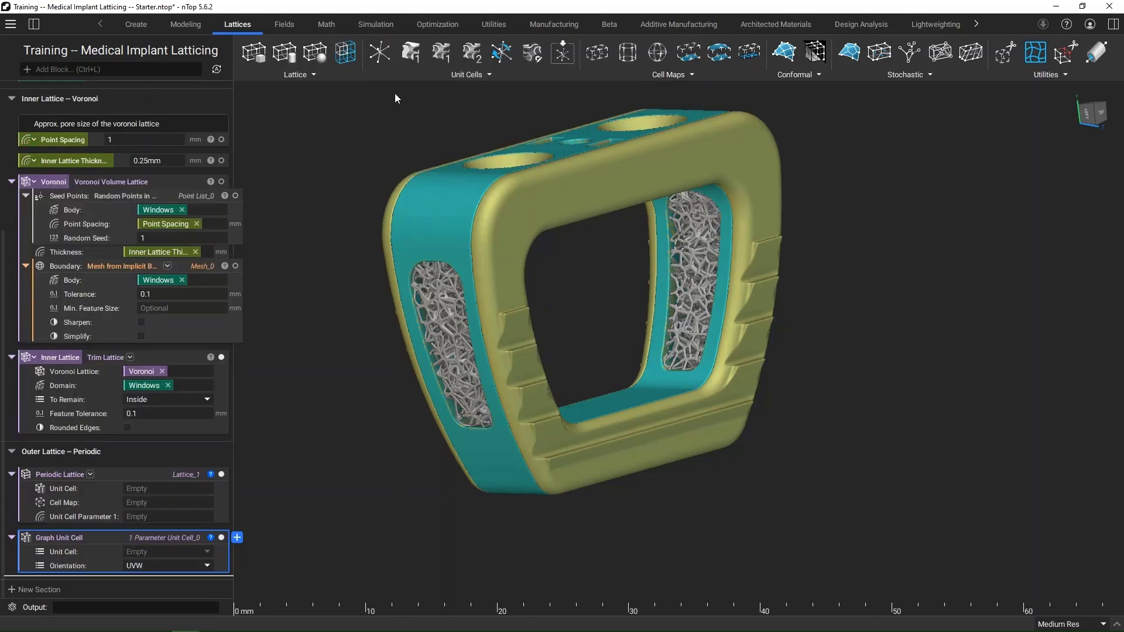
left_click(153, 552)
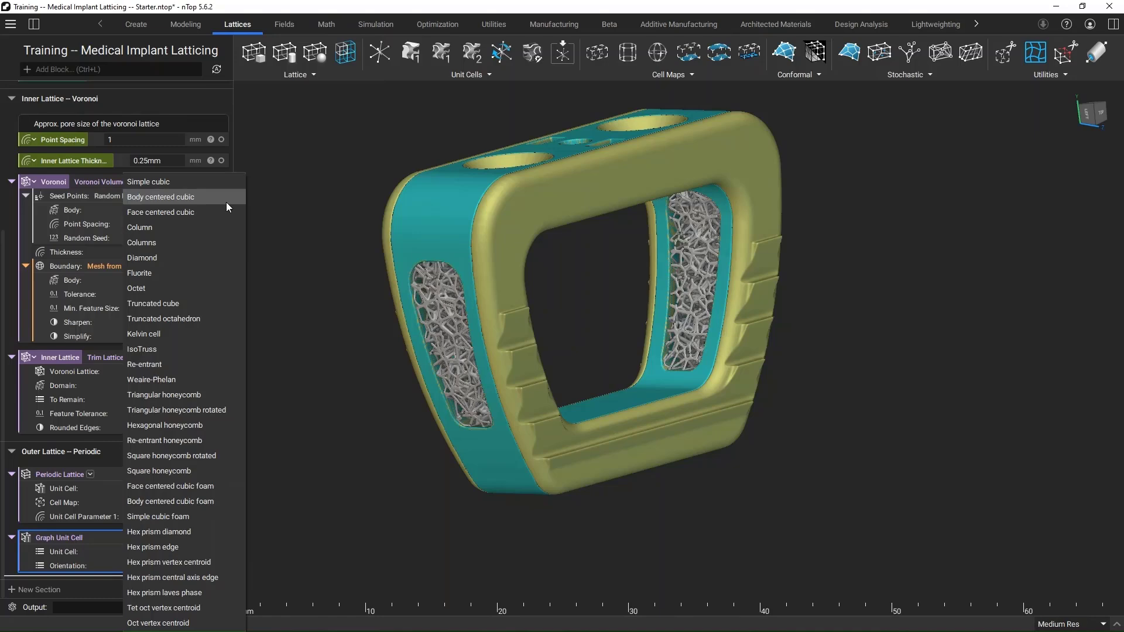
left_click(212, 197)
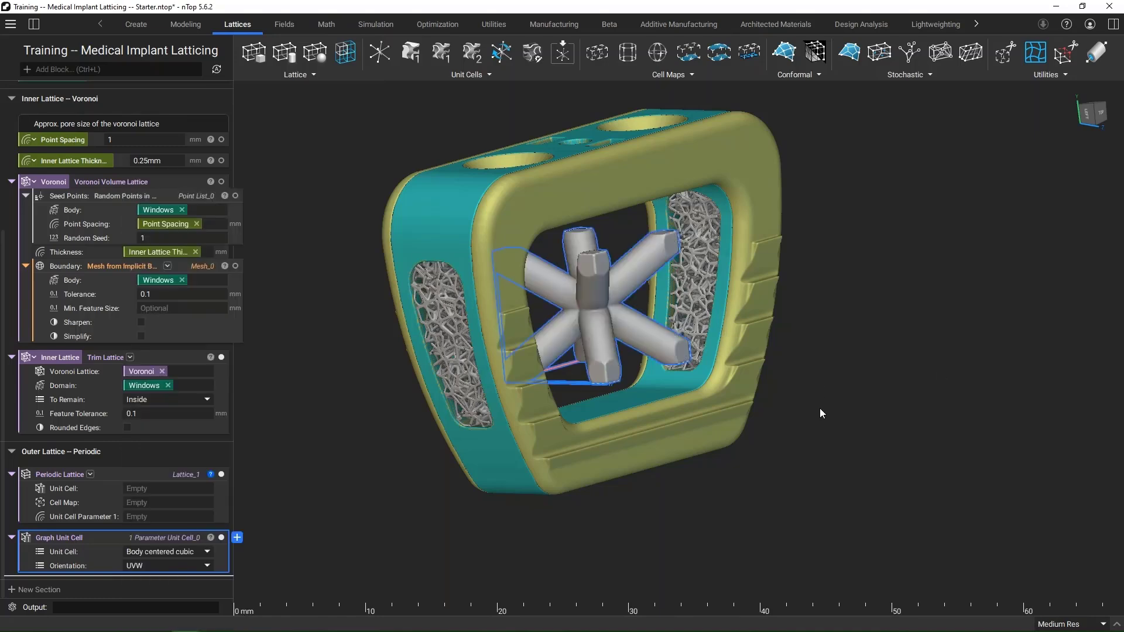
right_click_drag(820, 413, 653, 394)
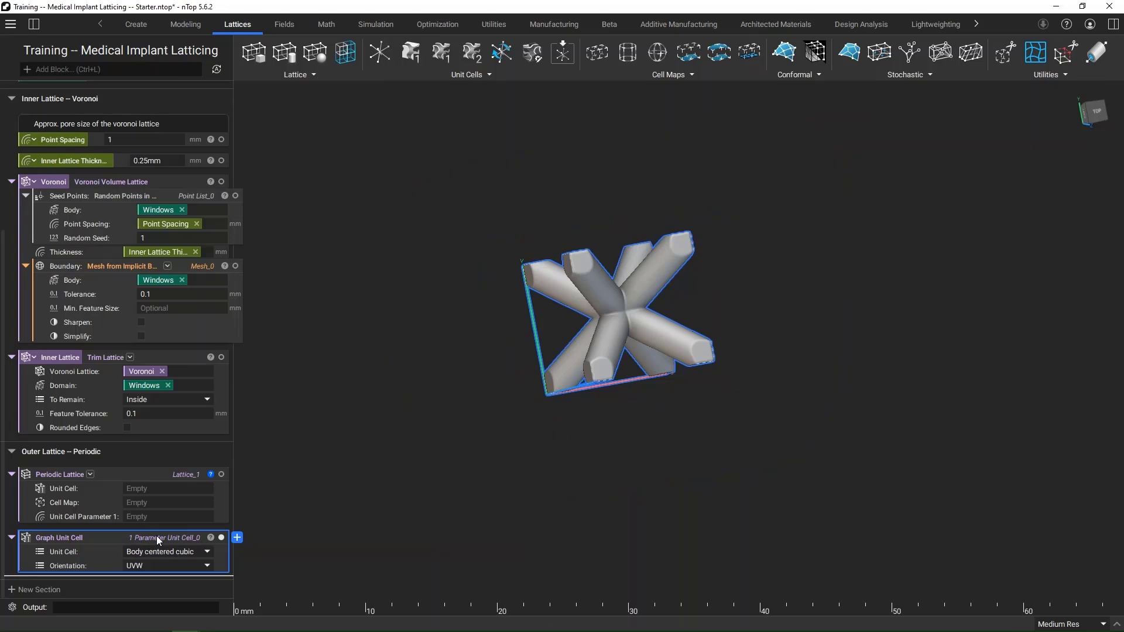
Step: Insert the Graph Unit Cell as the Periodic Lattice's unit cell and turn its Unit Cell type into a variable
right_click_drag(890, 239, 723, 354)
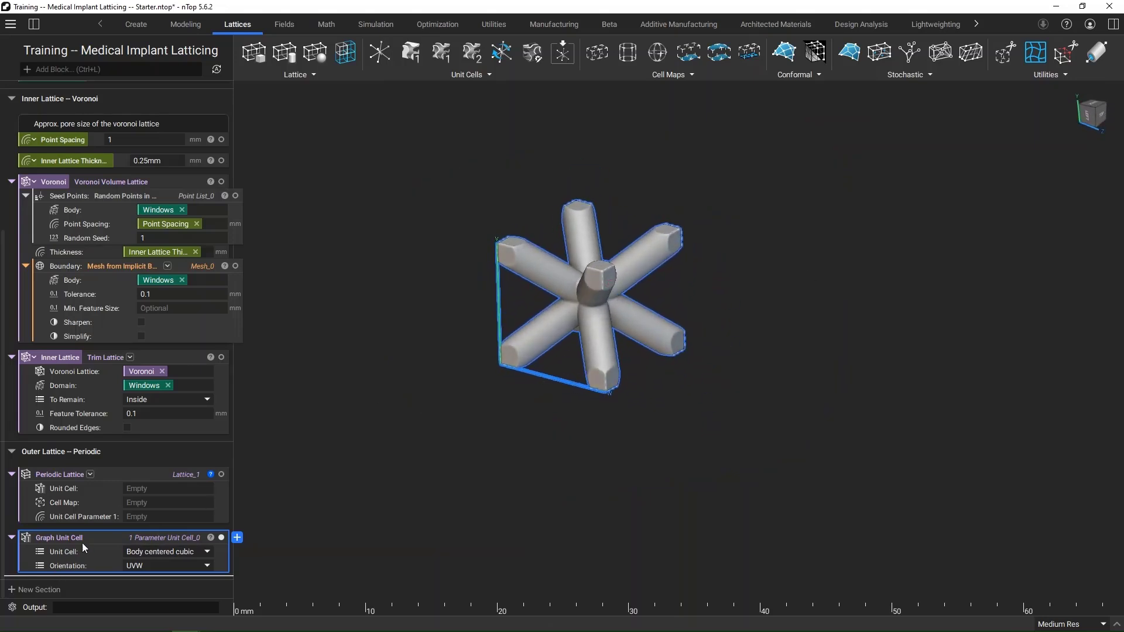
left_click_drag(82, 541, 150, 490)
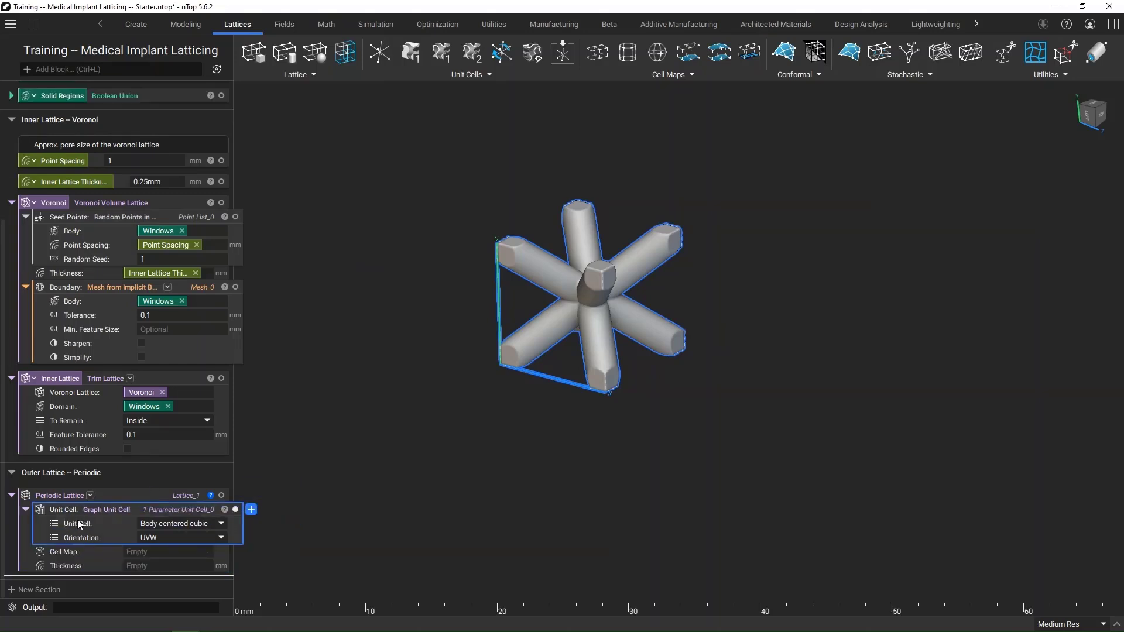
right_click(74, 522)
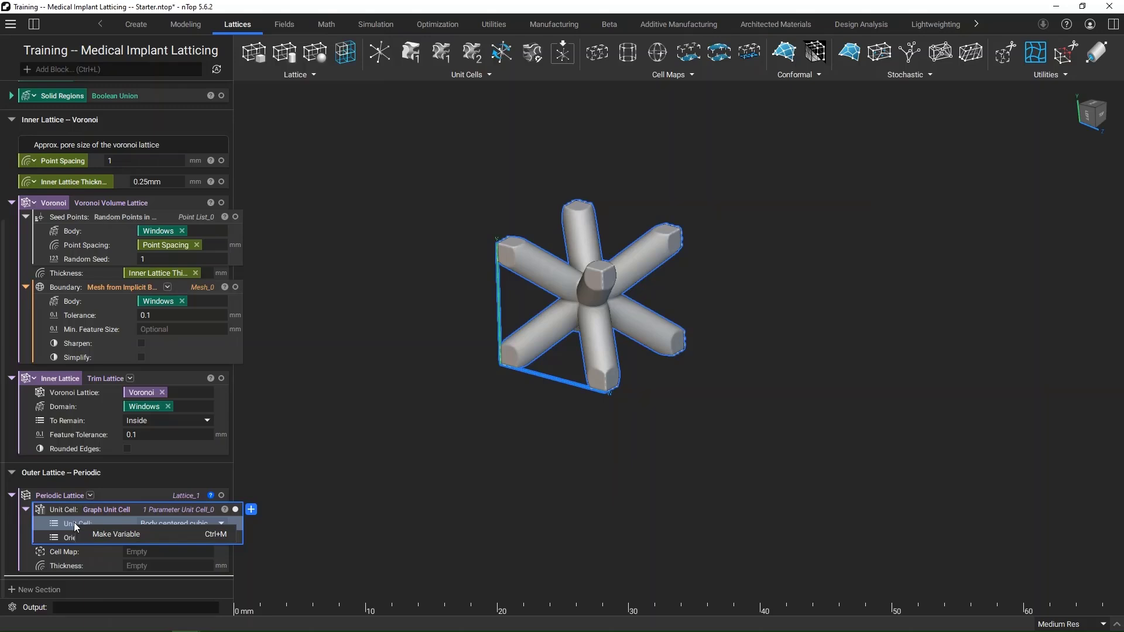
left_click(88, 530)
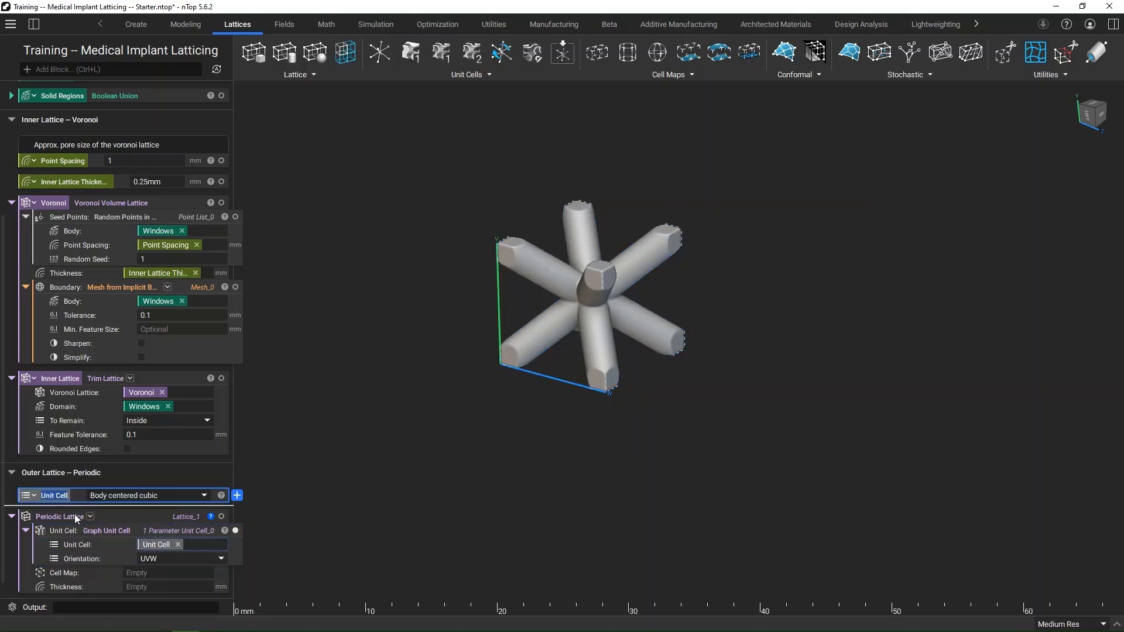
left_click(311, 485)
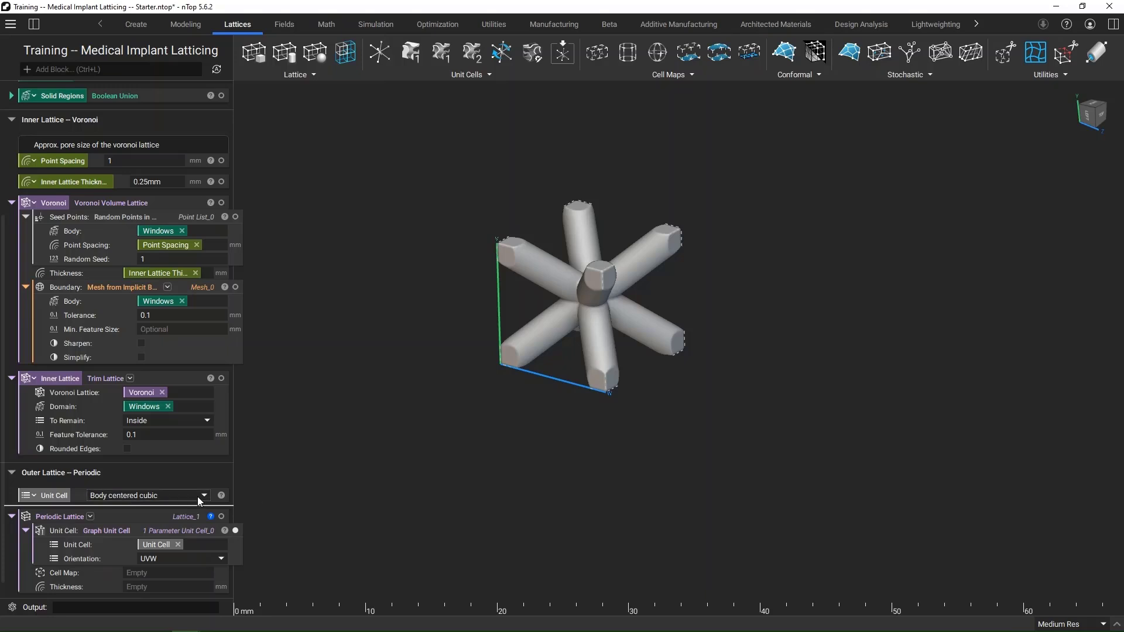
Step: Add a Rectangular Cell Map as the Periodic Lattice's cell map
scroll(198, 497, "down", 1)
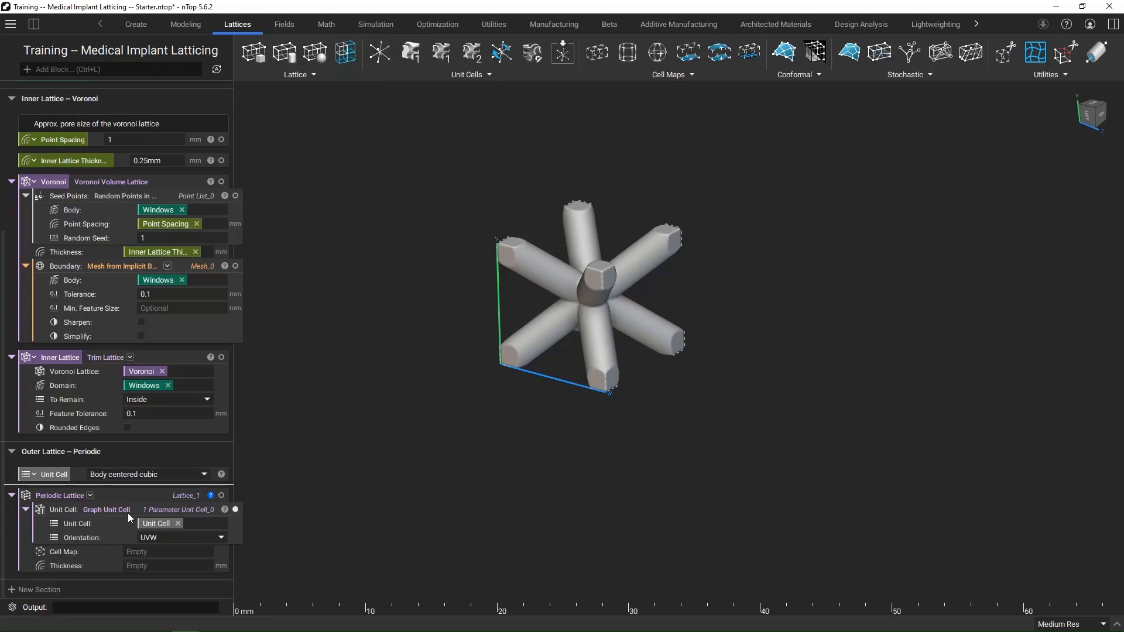
left_click(133, 550)
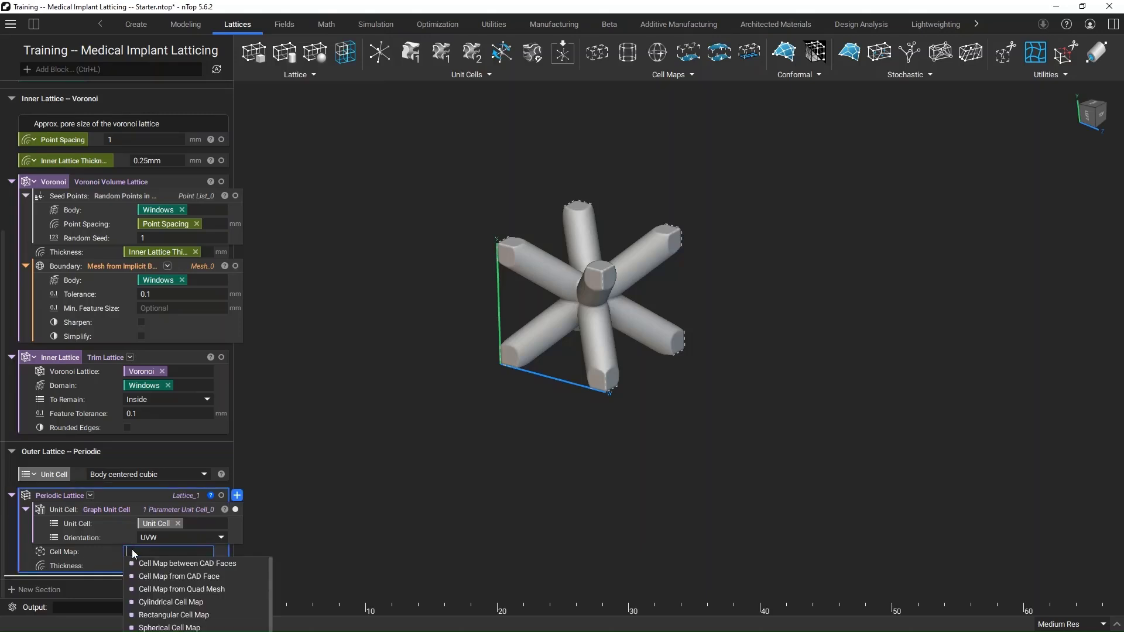
left_click(157, 615)
scroll(163, 530, "up", 3)
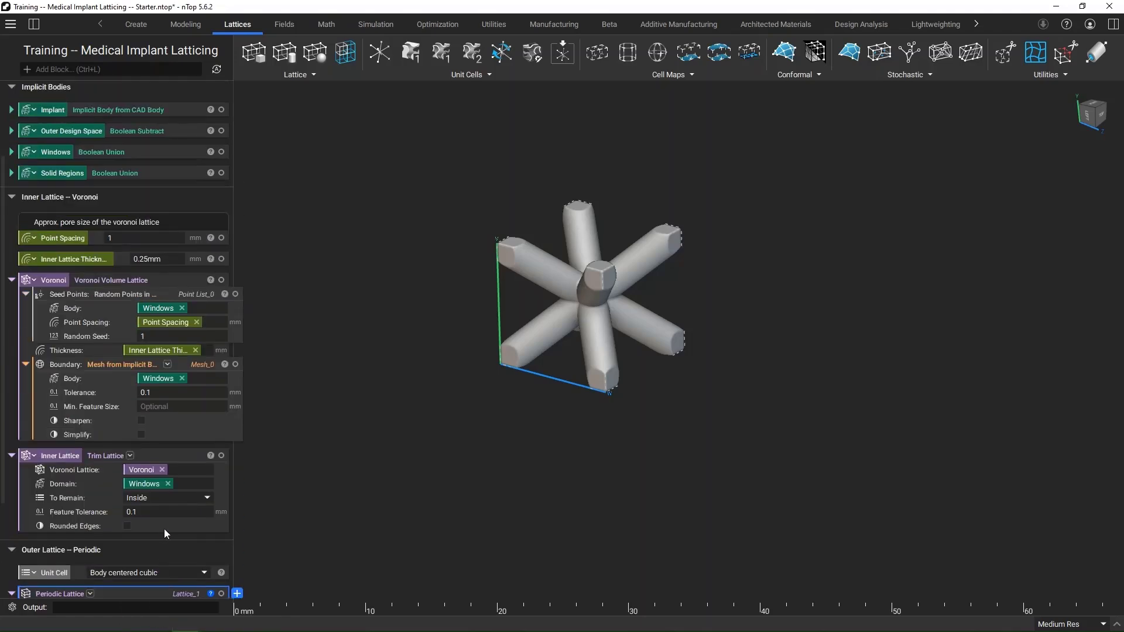
scroll(164, 528, "down", 3)
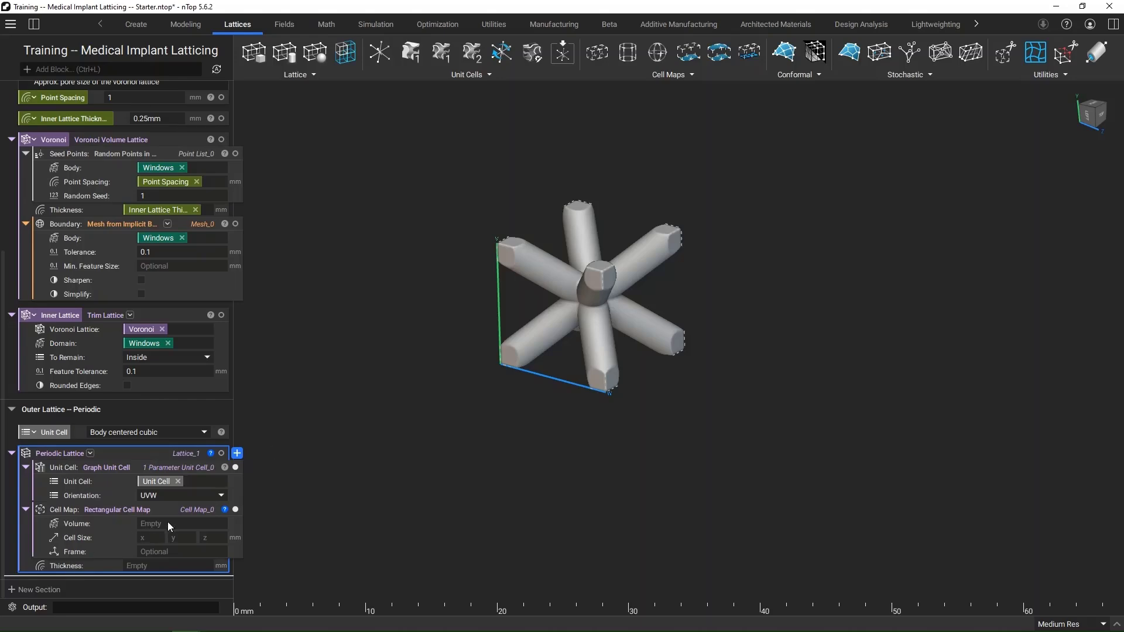
Step: Collapse the Inner Lattice -- Voronoi section and assign Outer Design Space as the Rectangular Cell Map's volume
scroll(87, 375, "up", 4)
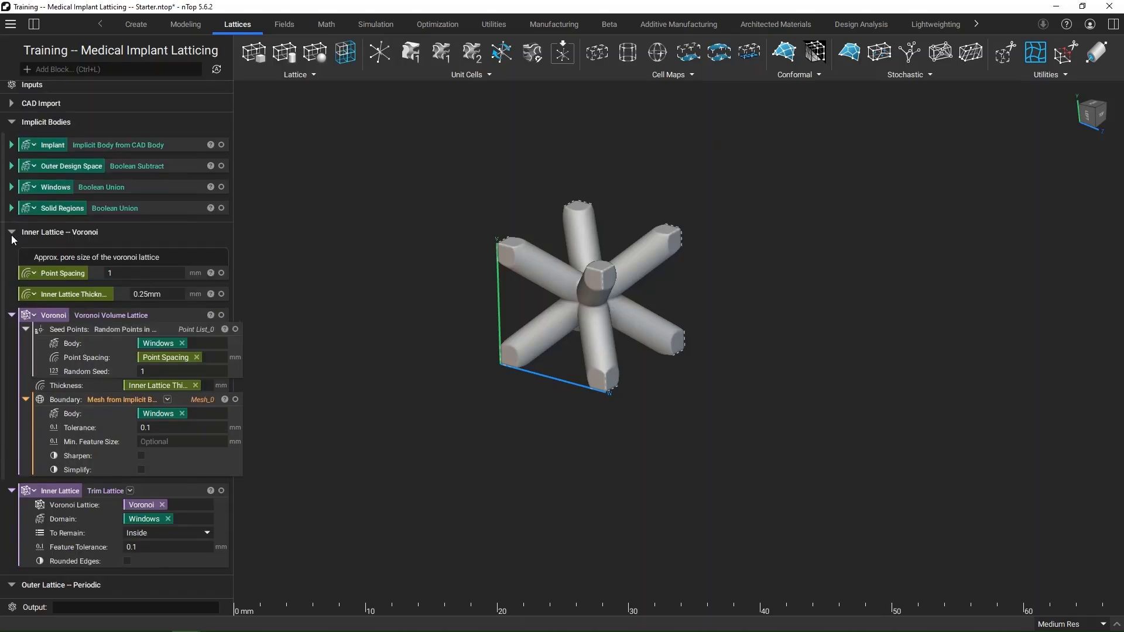
left_click(11, 233)
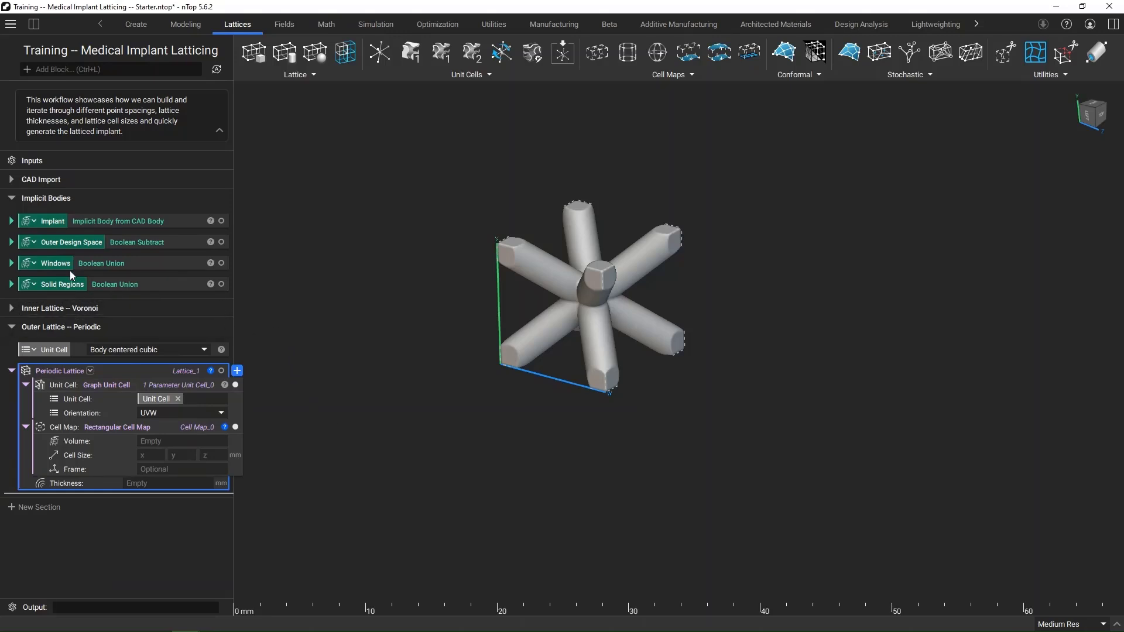
left_click(82, 241)
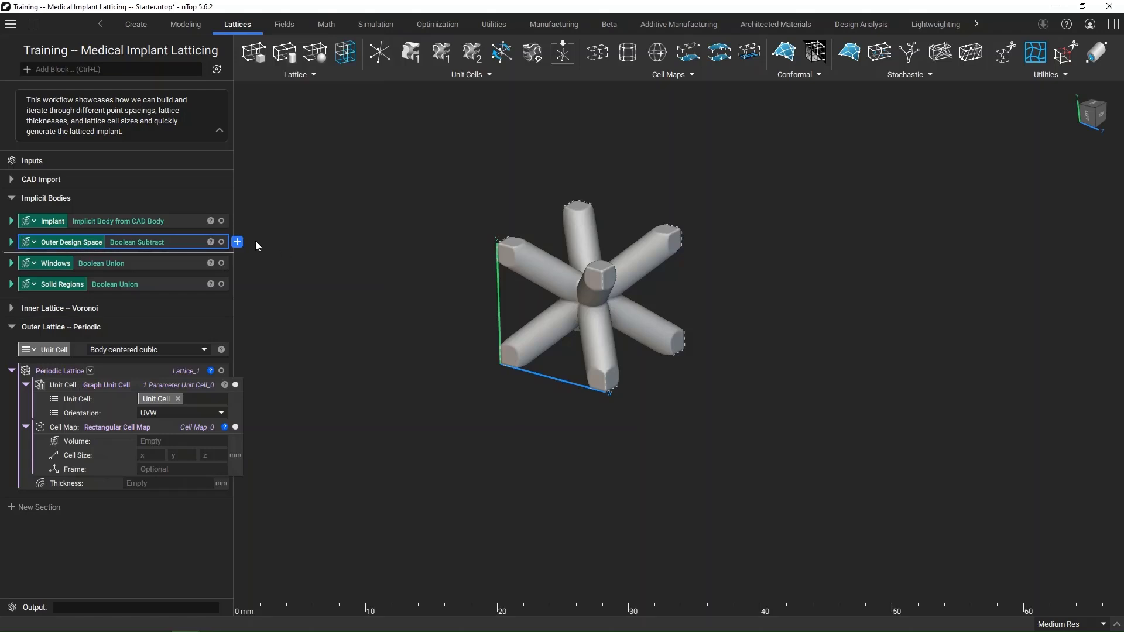
key("v")
scroll(477, 276, "down", 3)
right_click_drag(477, 275, 486, 252)
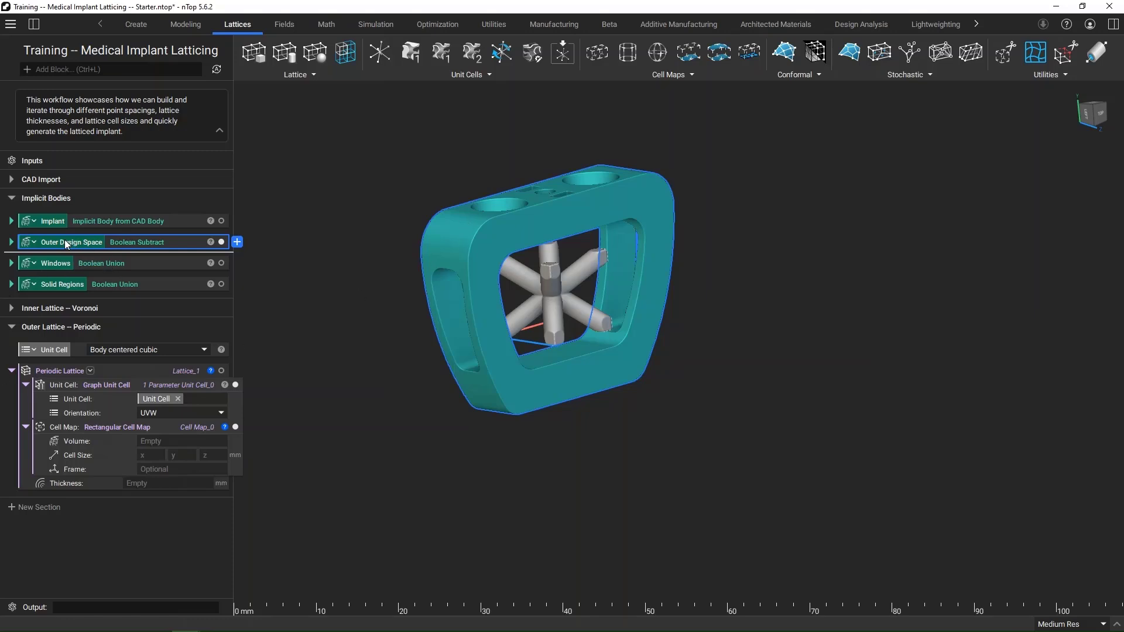
left_click_drag(67, 242, 151, 442)
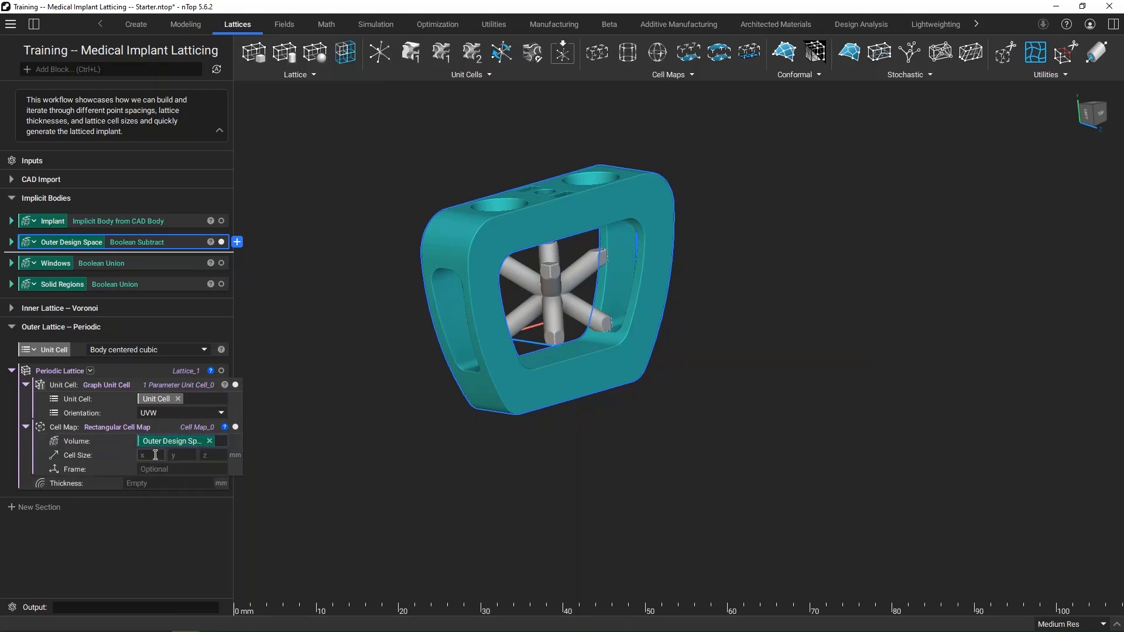
Step: Set the Rectangular Cell Map's cell size to 1, 1, 1 mm and turn it into a variable
left_click(155, 455)
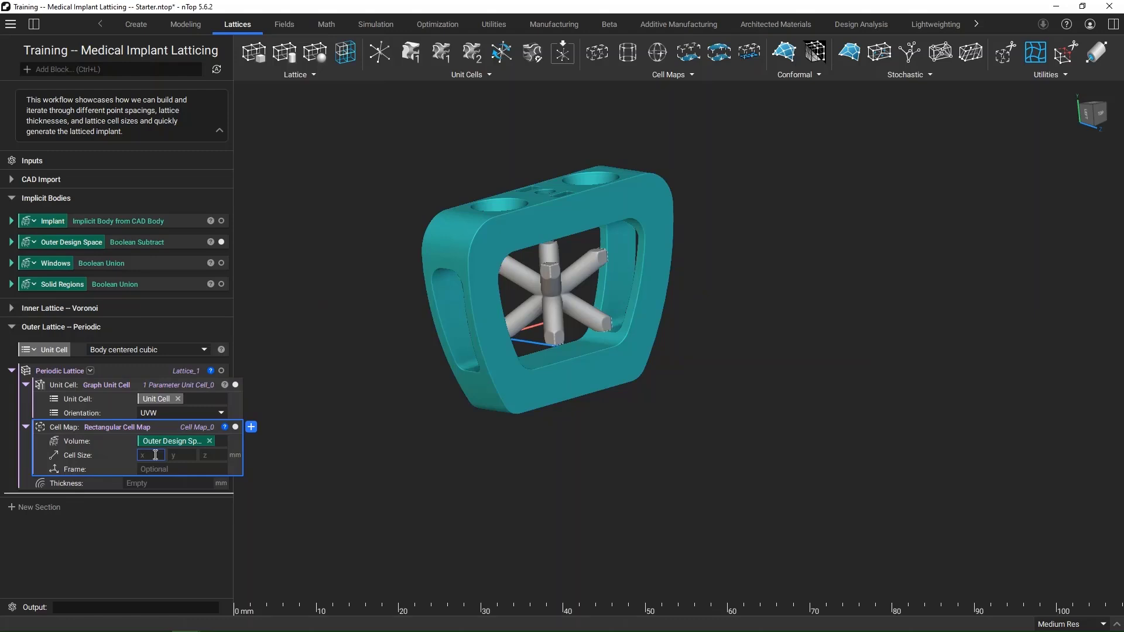
type("1")
key("Tab")
type("1")
key("Tab")
type("1")
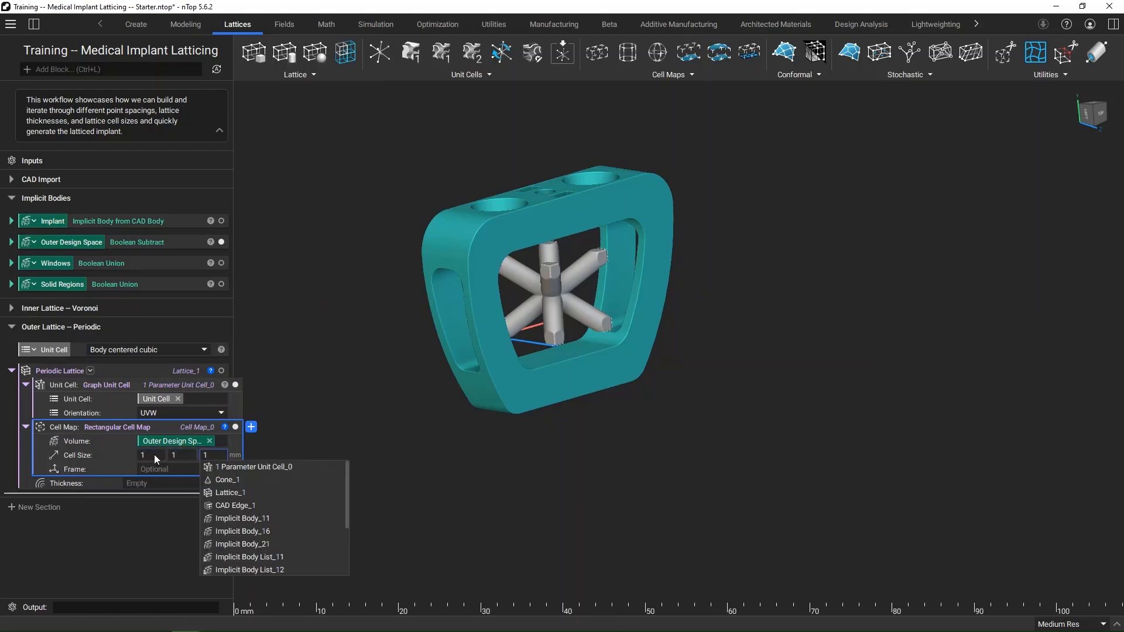
key("Return")
scroll(622, 354, "up", 4)
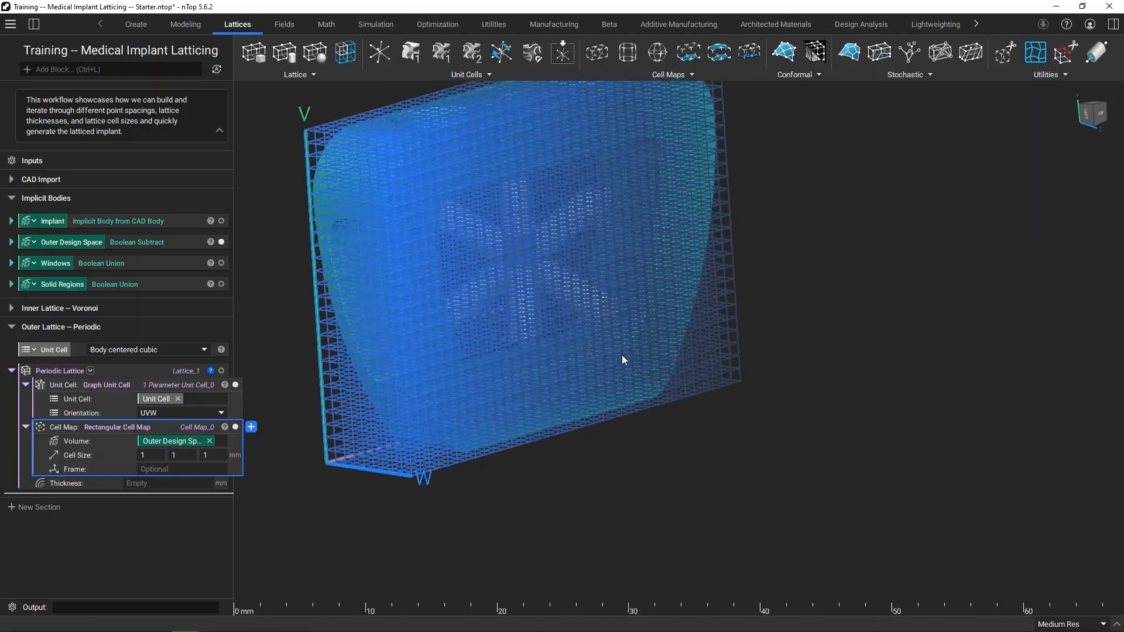
right_click_drag(622, 355, 506, 297)
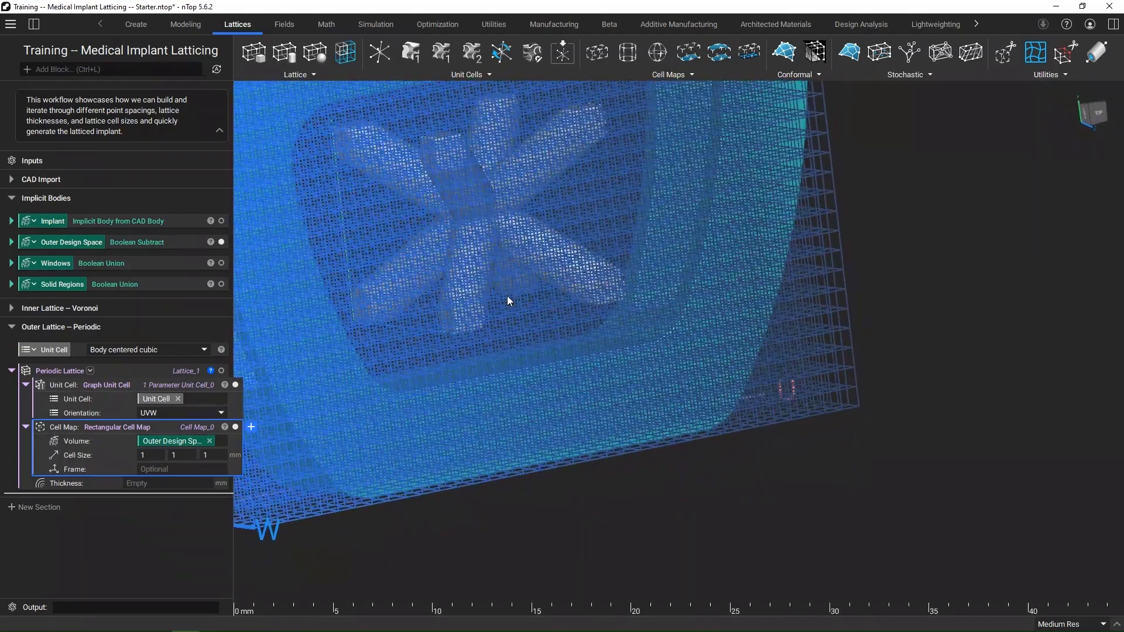
right_click(82, 455)
left_click(103, 463)
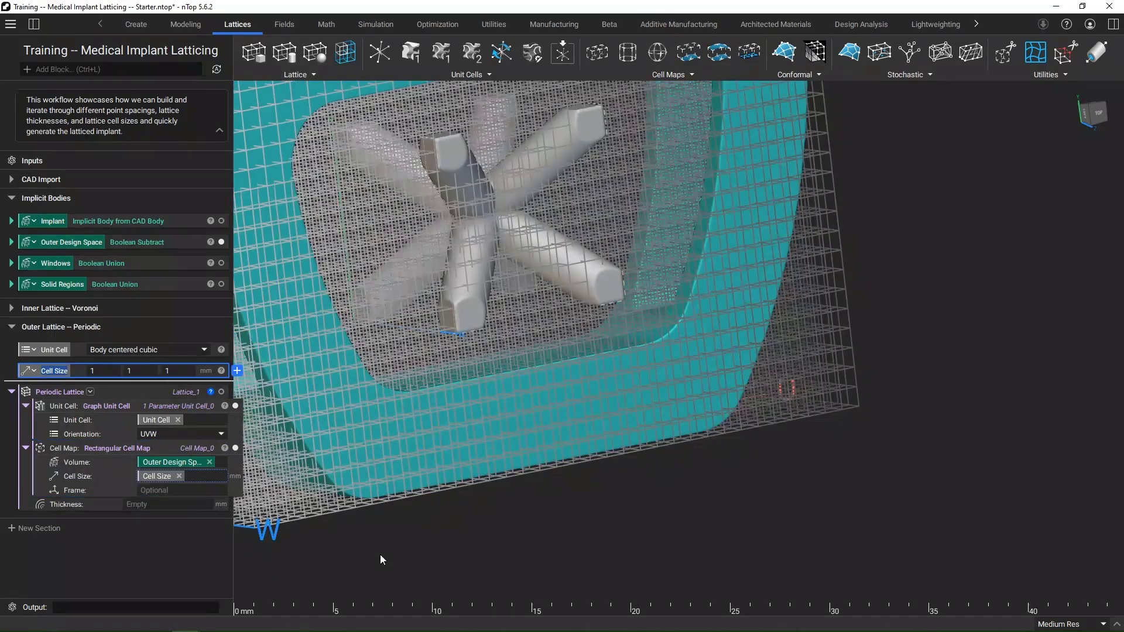
Step: Turn the Periodic Lattice's thickness into a variable named Outer Lattice Thickness
left_click(162, 503)
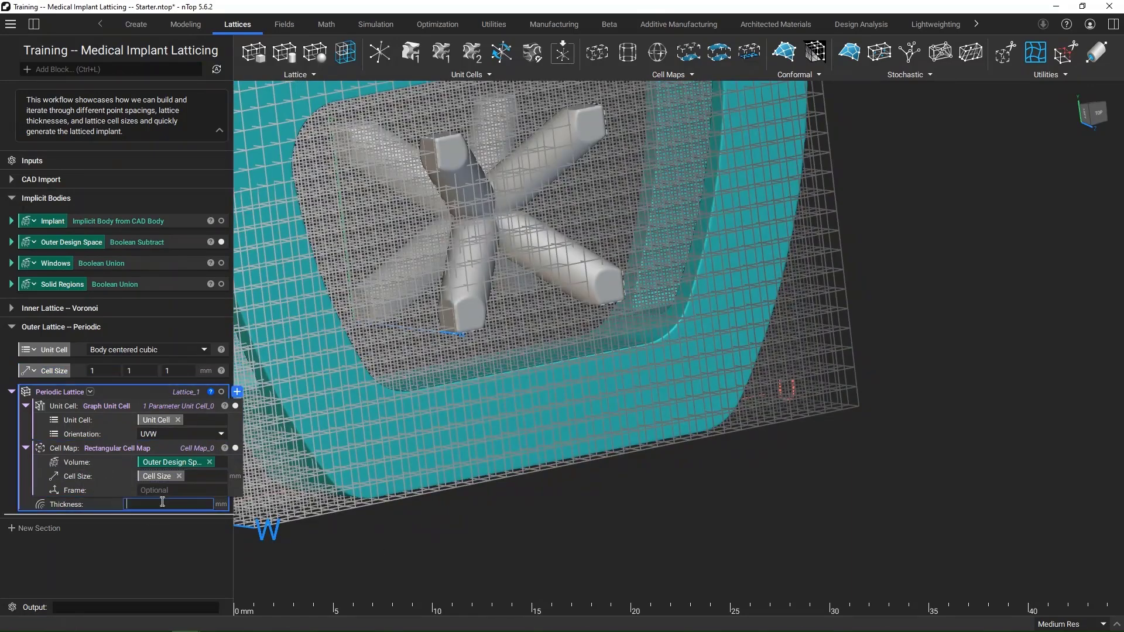
right_click(66, 507)
right_click(65, 505)
left_click(86, 516)
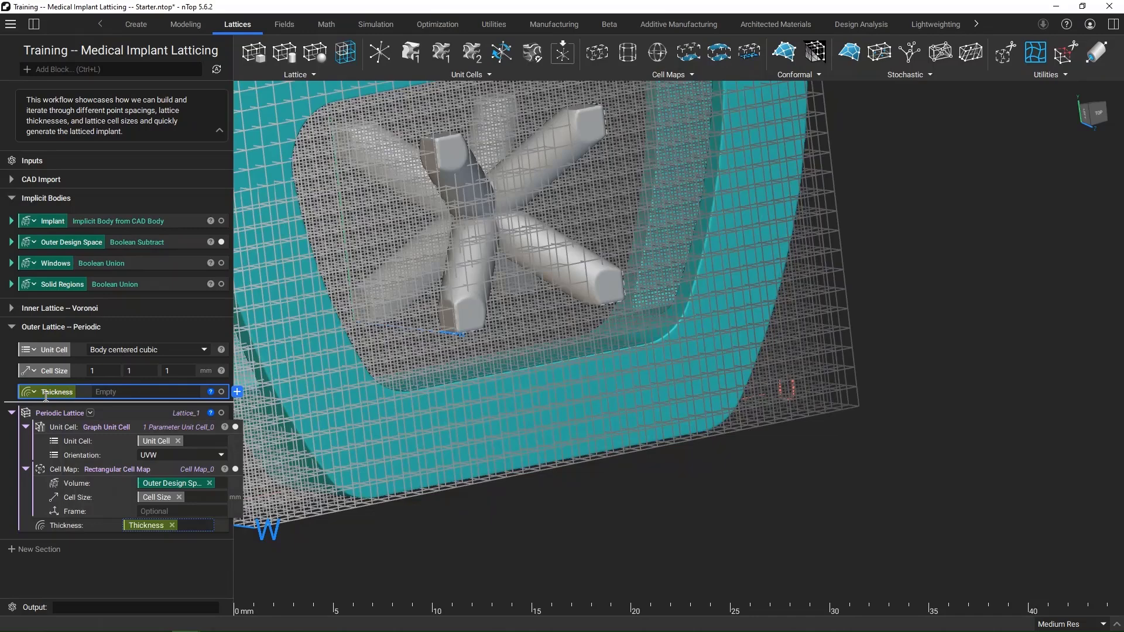
type("Outer Lattice")
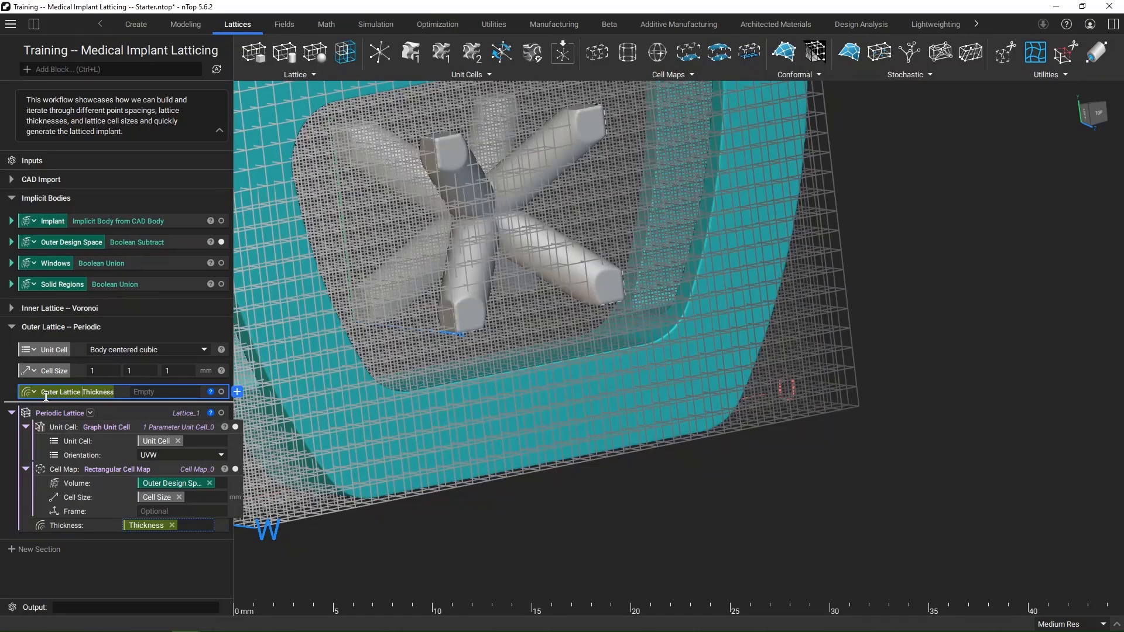
key("Return")
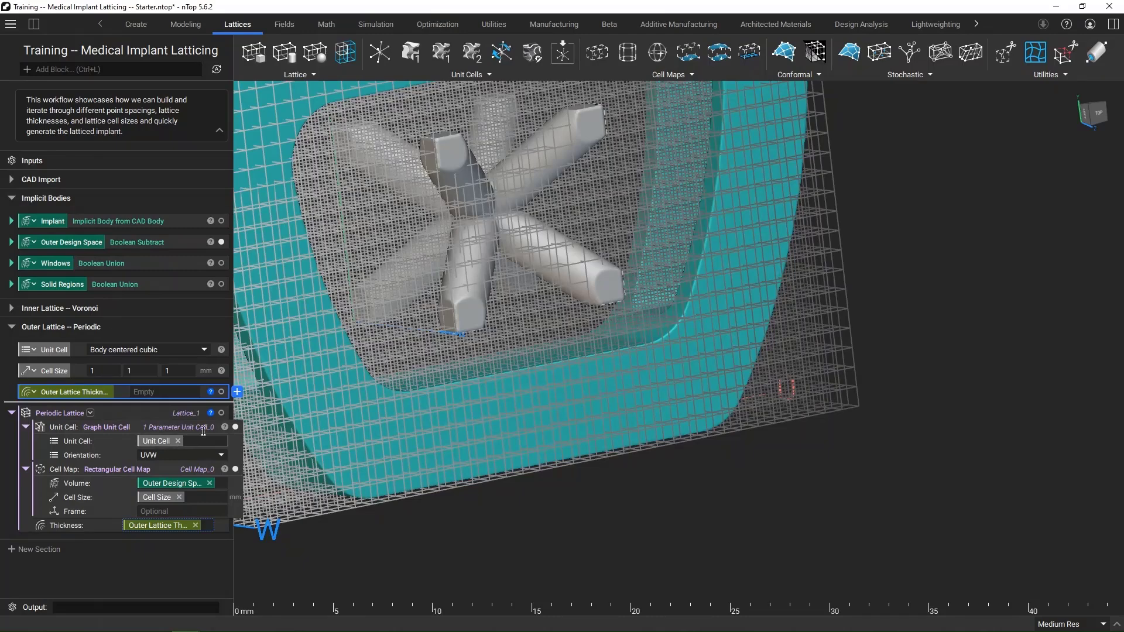
Step: Set the Outer Lattice Thickness variable to 0.3 mm
left_click(163, 393)
type("0.")
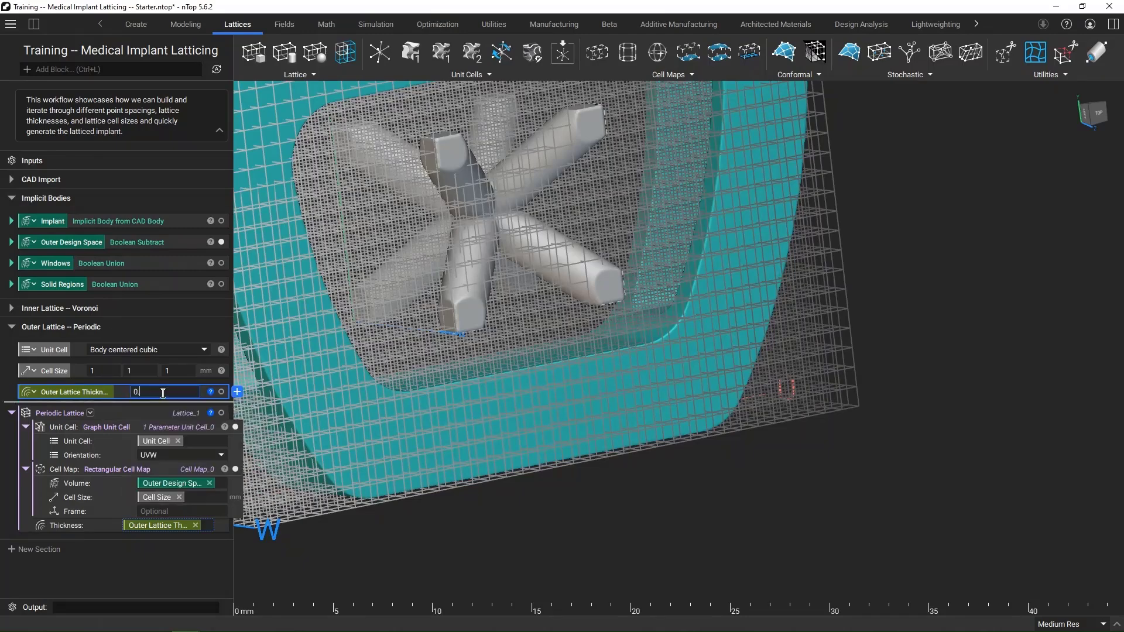
type("3mm")
key("Return")
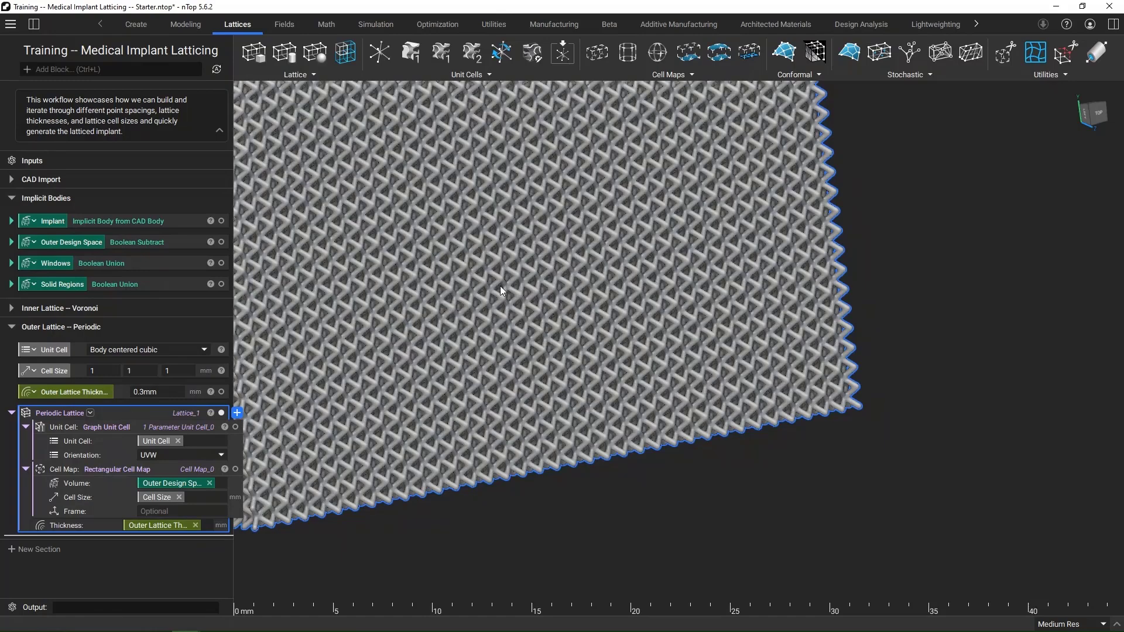
Step: Hide the cell map and unit cell previews and examine the periodic lattice up close and from several angles
scroll(544, 279, "down", 3)
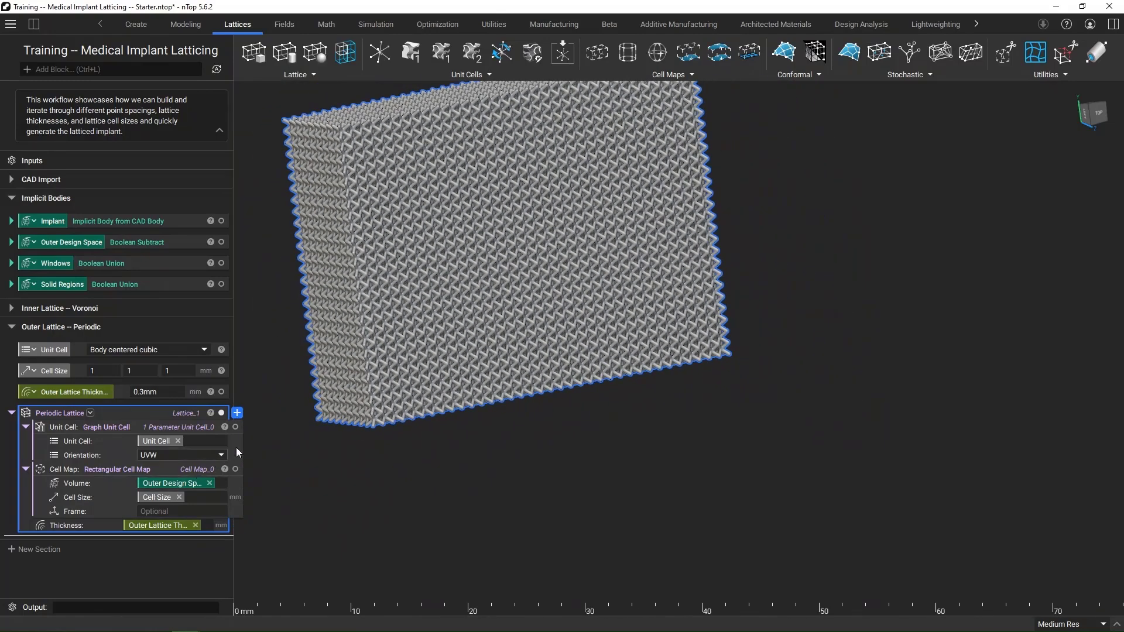
left_click(235, 469)
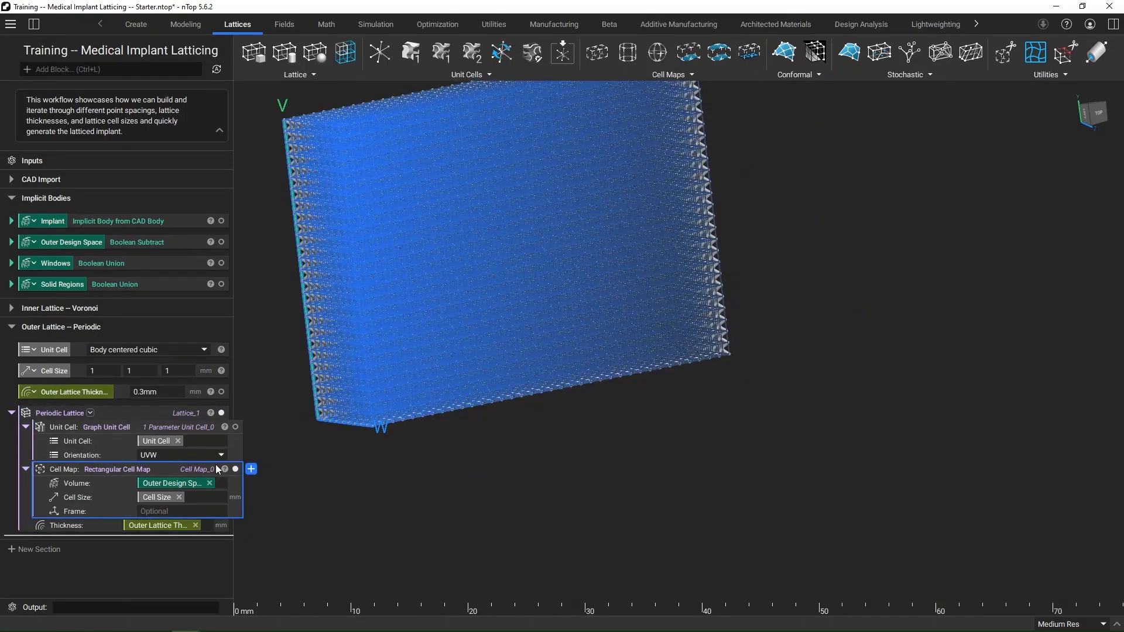
left_click(235, 469)
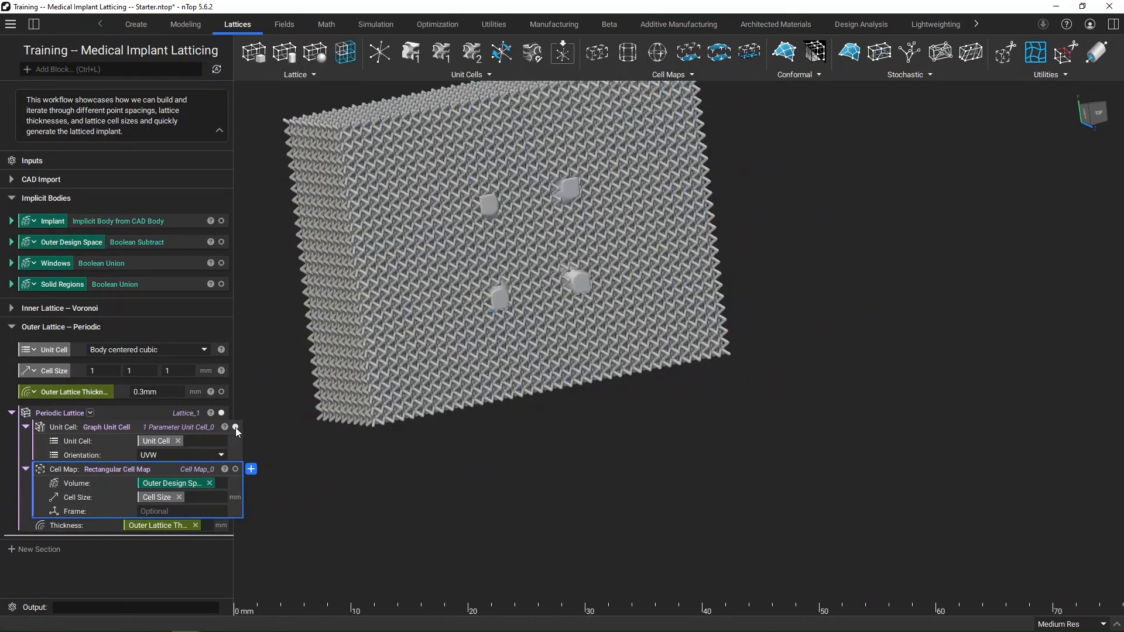
scroll(449, 346, "up", 6)
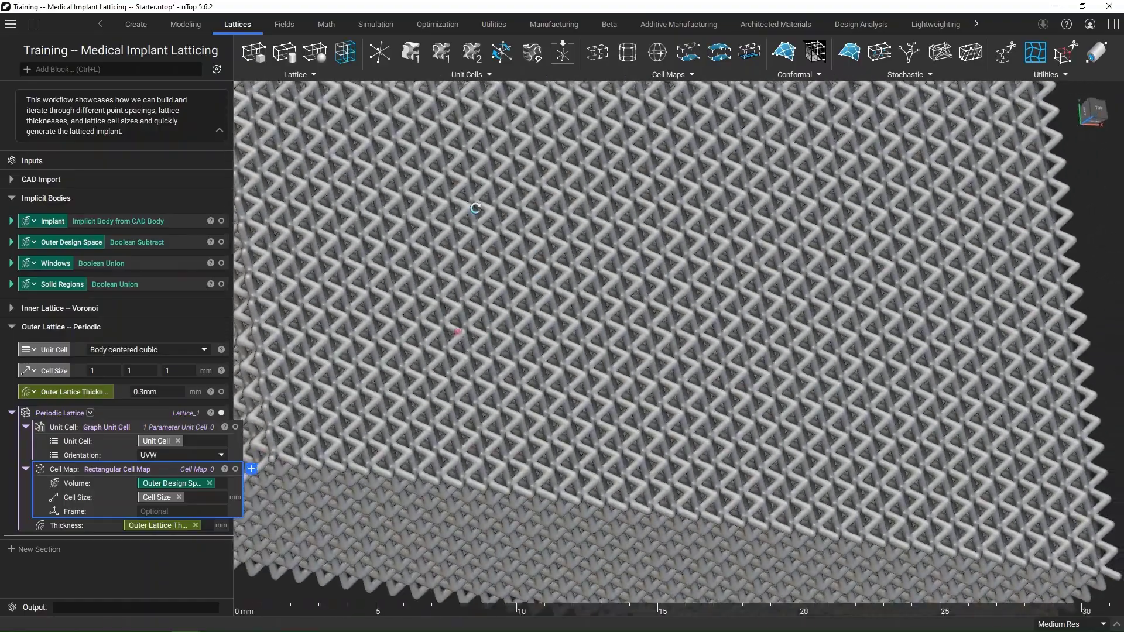
right_click_drag(475, 208, 457, 299)
scroll(456, 296, "down", 5)
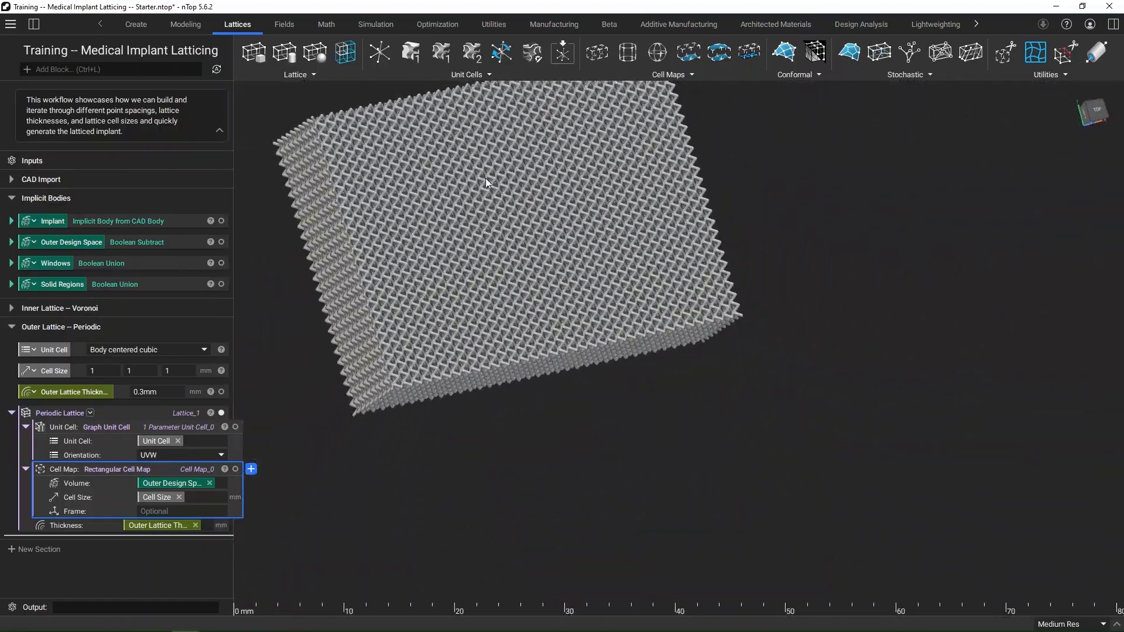
middle_click_drag(485, 178, 550, 247)
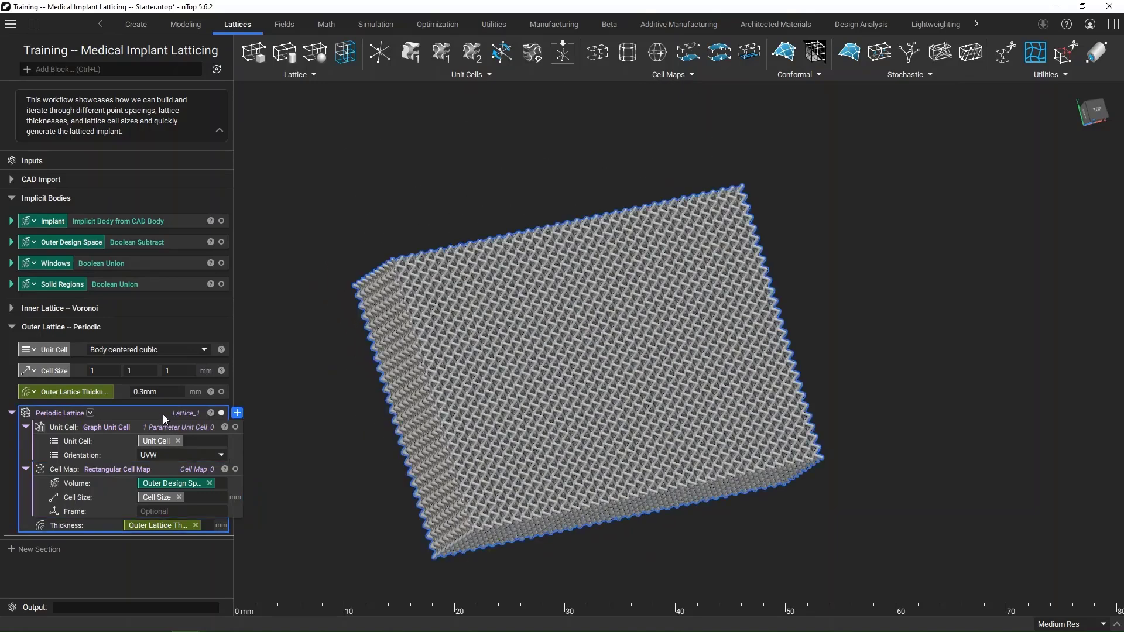
Step: Turn the Periodic Lattice block into a variable named Periodic Lattice
right_click(163, 415)
left_click(182, 439)
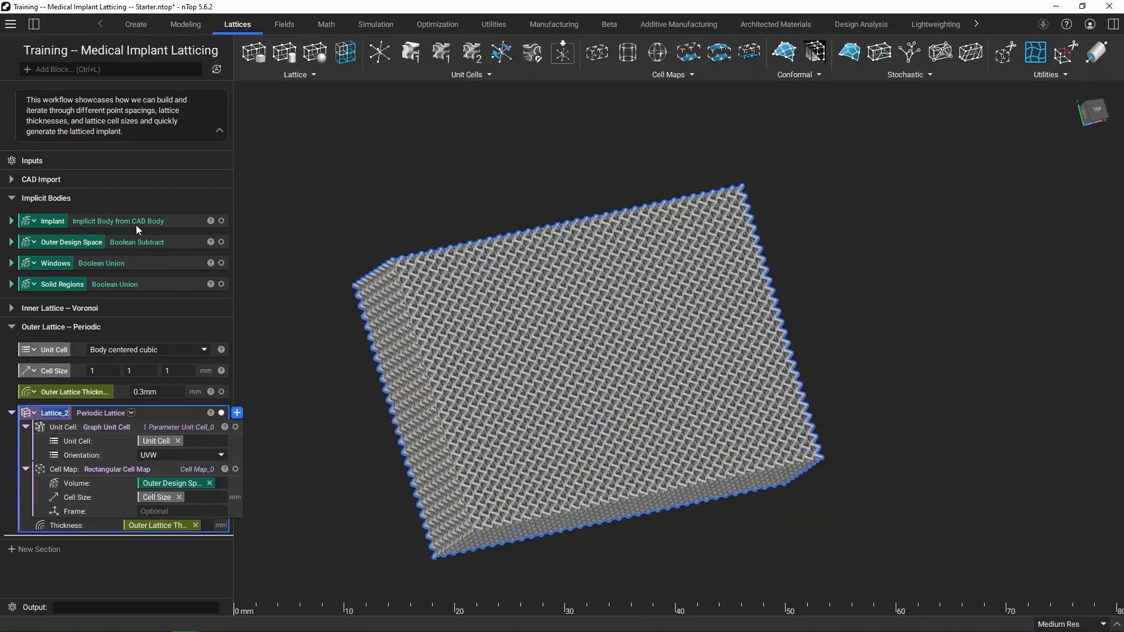
type("Periodic Lattice")
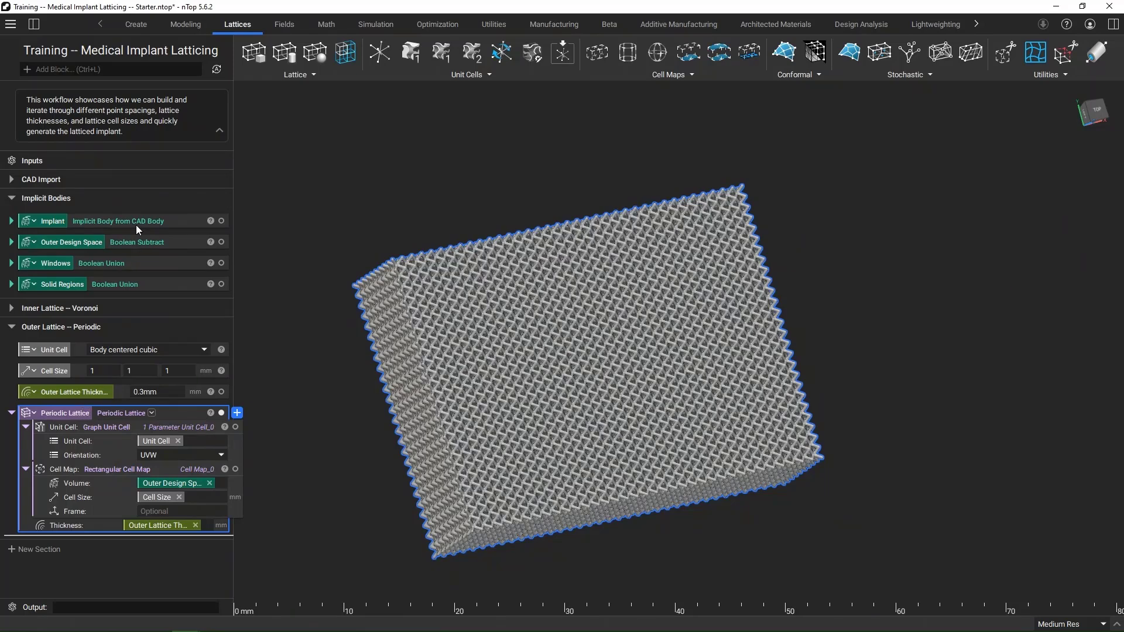
Step: Add a Trim Lattice block below the Periodic Lattice in the Outer Lattice -- Periodic section
left_click(98, 70)
type("trim")
key("Down")
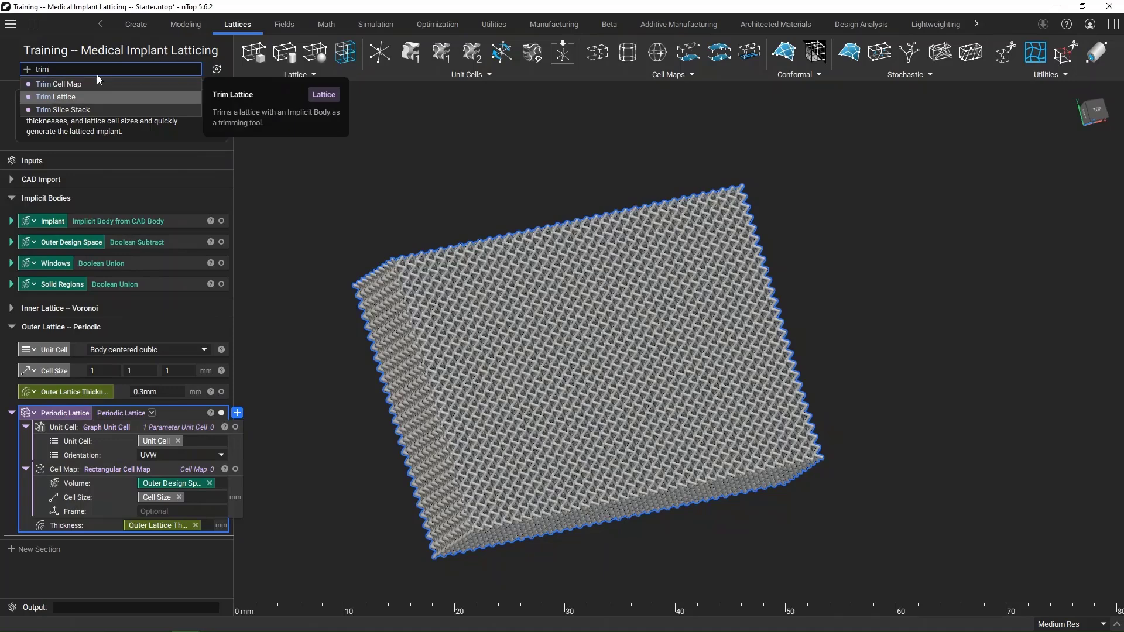
key("Return")
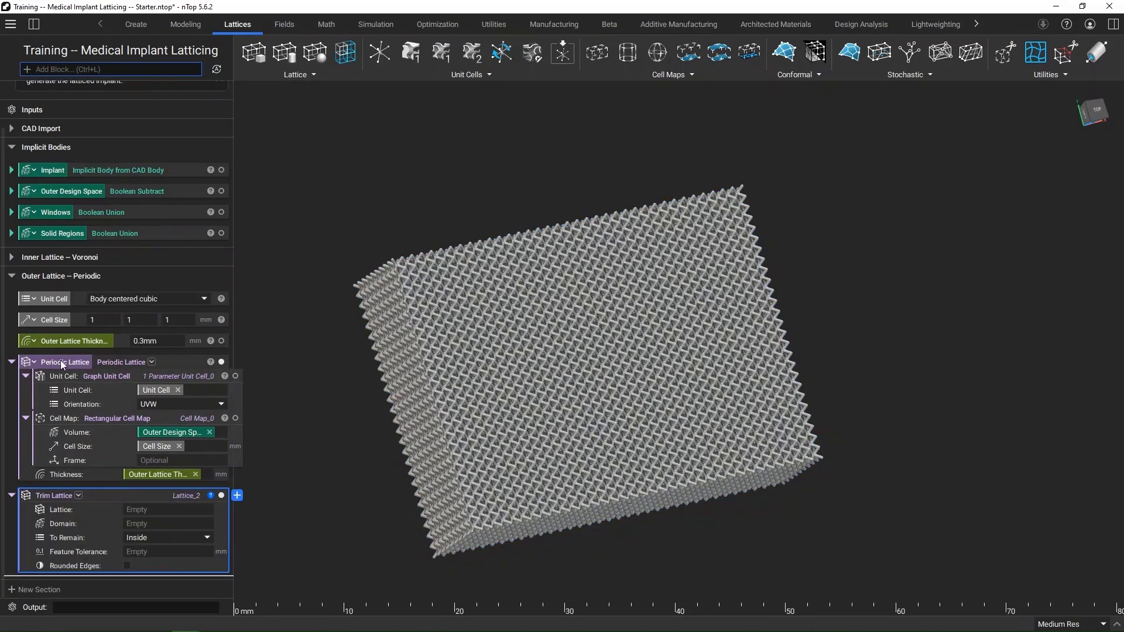
Step: Set up the Trim Lattice block with Periodic Lattice as the lattice, Outer Design Space as the domain and a feature tolerance of 0.1 mm
left_click_drag(62, 362, 146, 507)
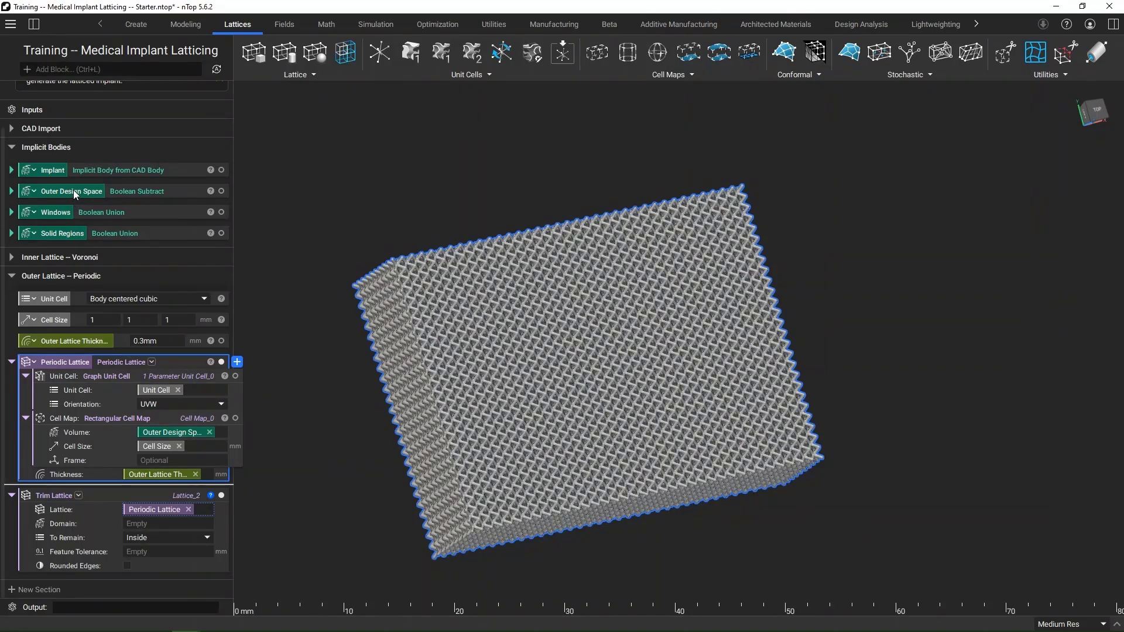
left_click_drag(73, 190, 170, 524)
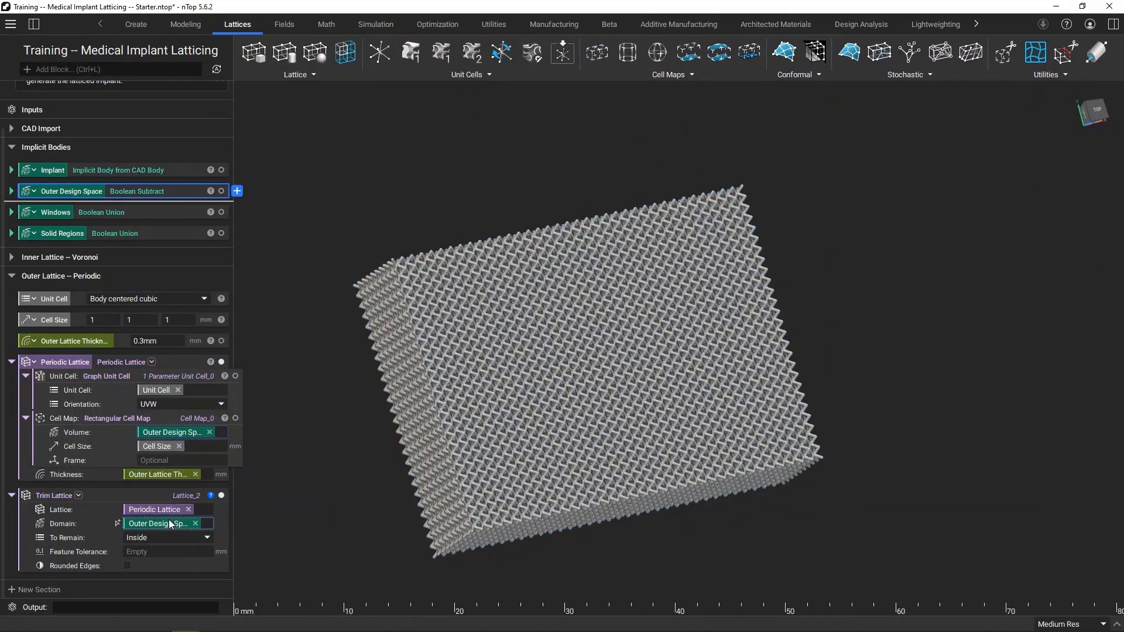
left_click(146, 551)
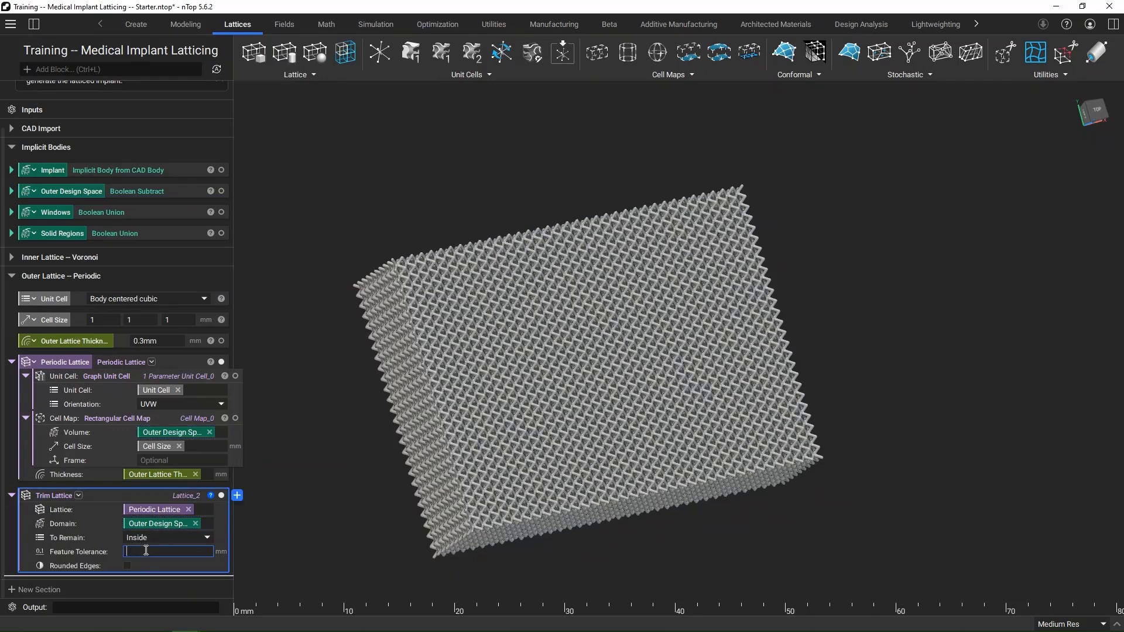
type("0.1")
key("Return")
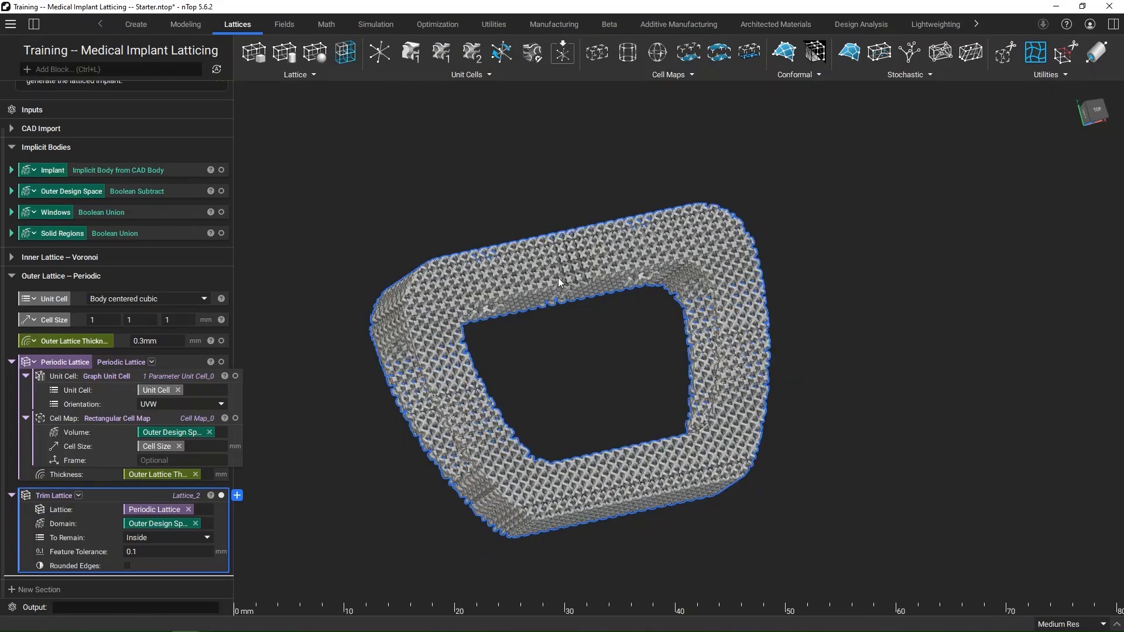
Step: Examine the trimmed outer lattice from several angles, compare it with the Solid Regions body temporarily shown, and view the available lattice utilities
left_click(543, 290)
scroll(459, 230, "up", 4)
right_click_drag(535, 262, 648, 301)
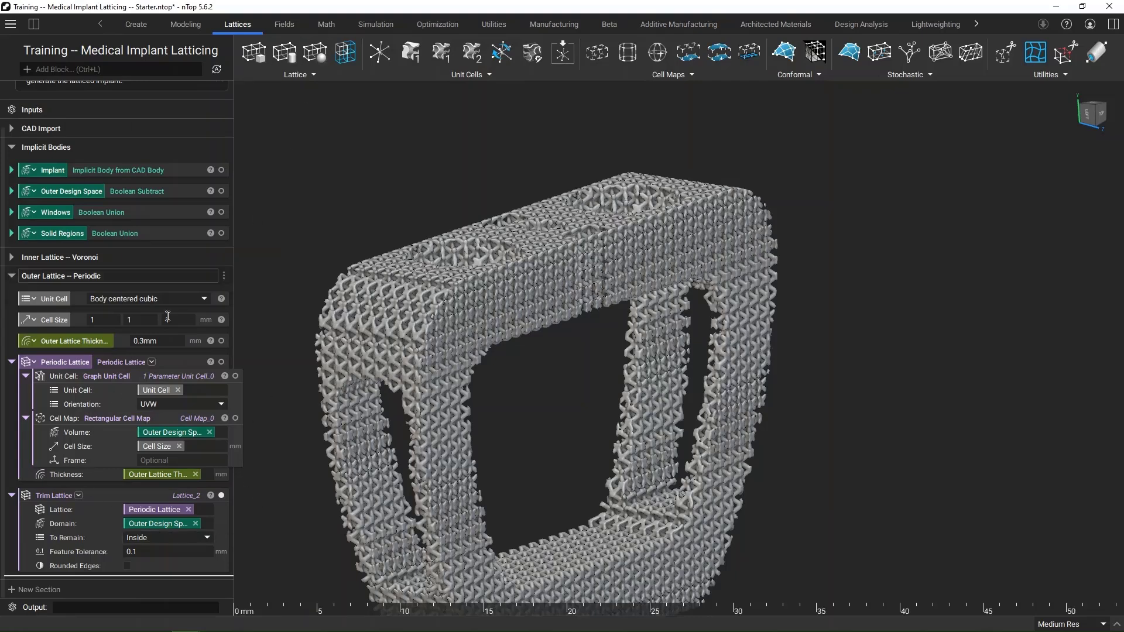
left_click(222, 233)
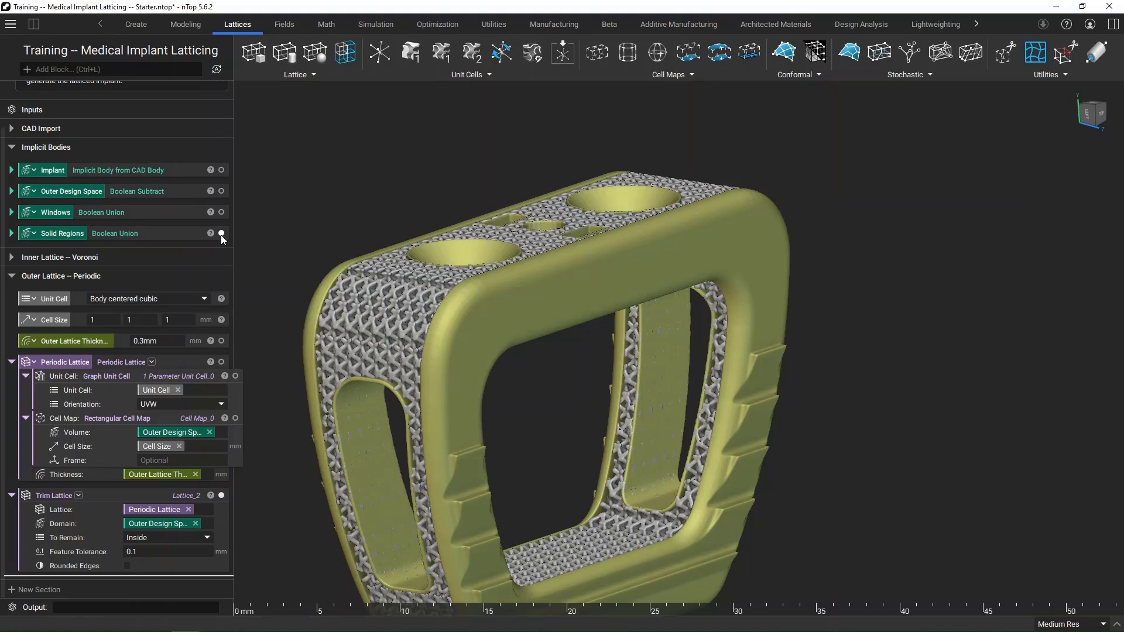
left_click(220, 234)
right_click_drag(524, 302, 478, 296)
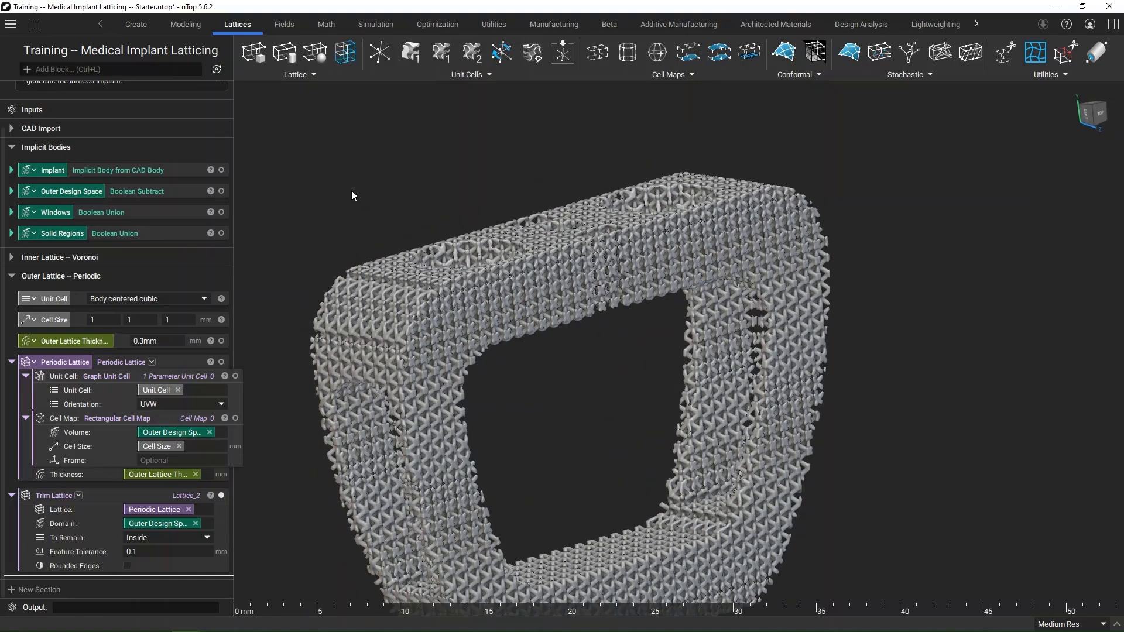
left_click(1042, 74)
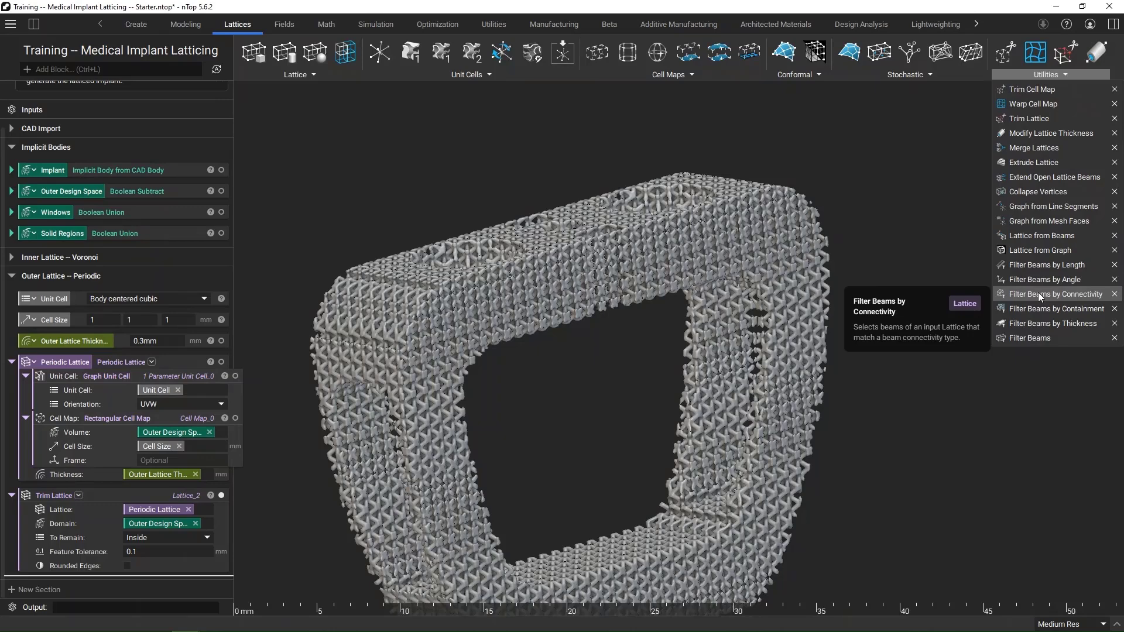
left_click(549, 156)
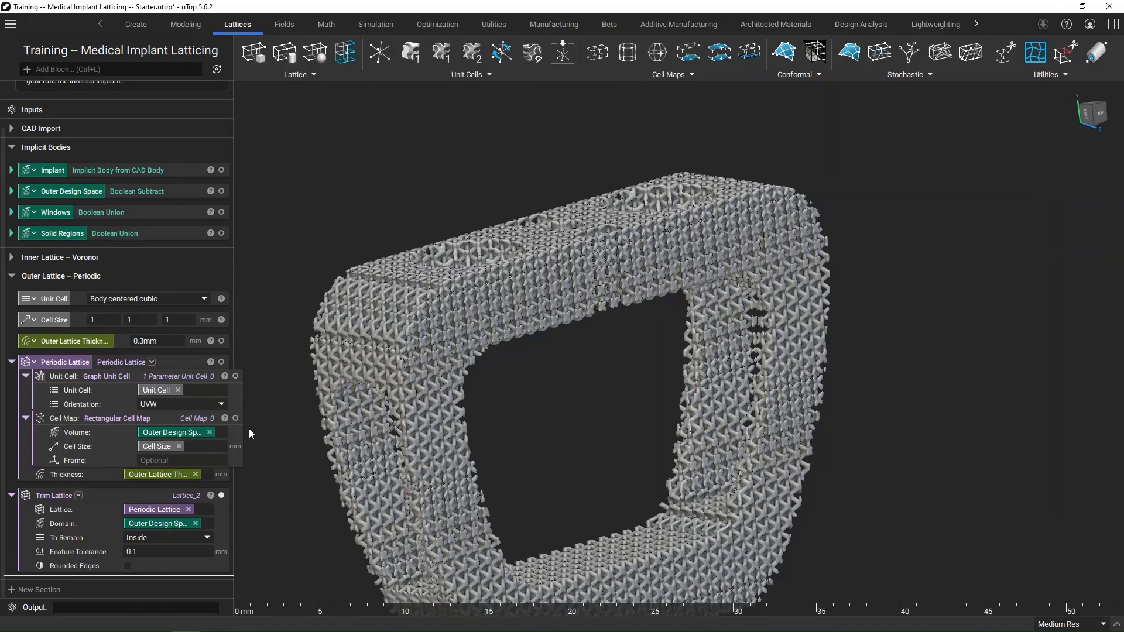
Step: Turn the Trim Lattice block of the outer lattice section into a variable named Outer Lattice
left_click(112, 497)
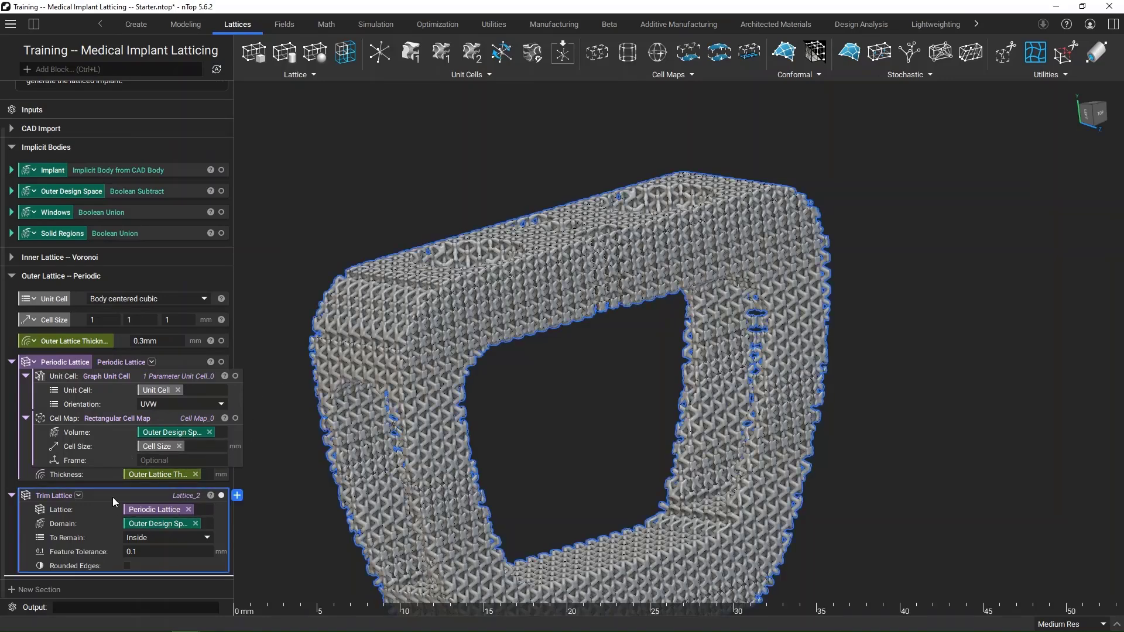
right_click(112, 497)
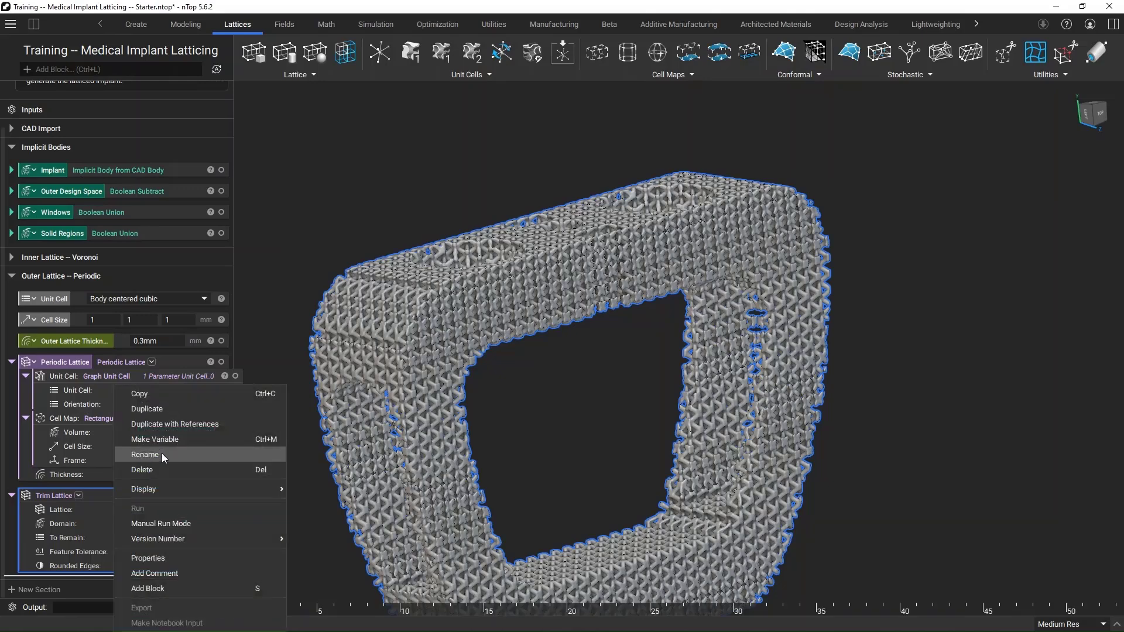
left_click(171, 441)
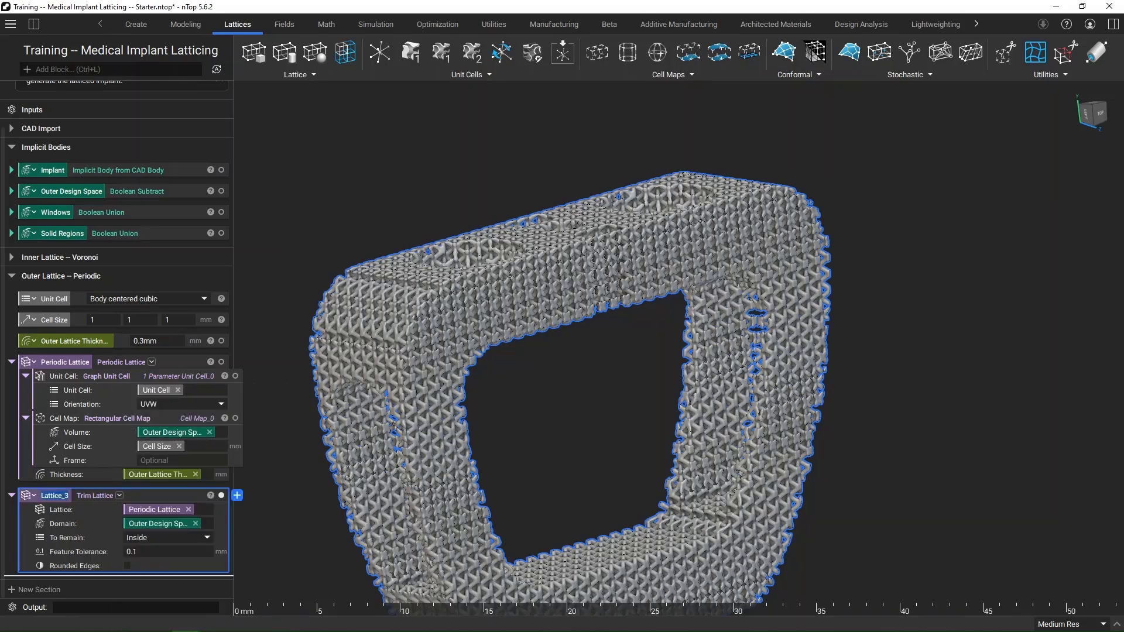
type("Outer Lattice")
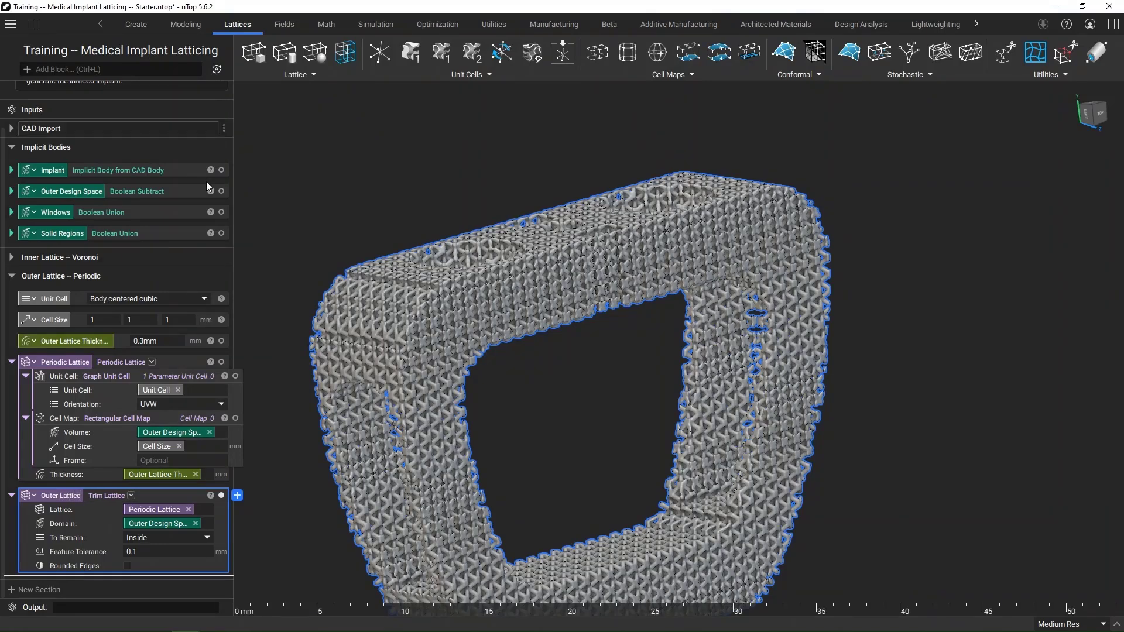
Step: Expand the Inner Lattice -- Voronoi section and show the Inner Lattice together with the outer lattice
left_click(325, 220)
scroll(498, 311, "down", 6)
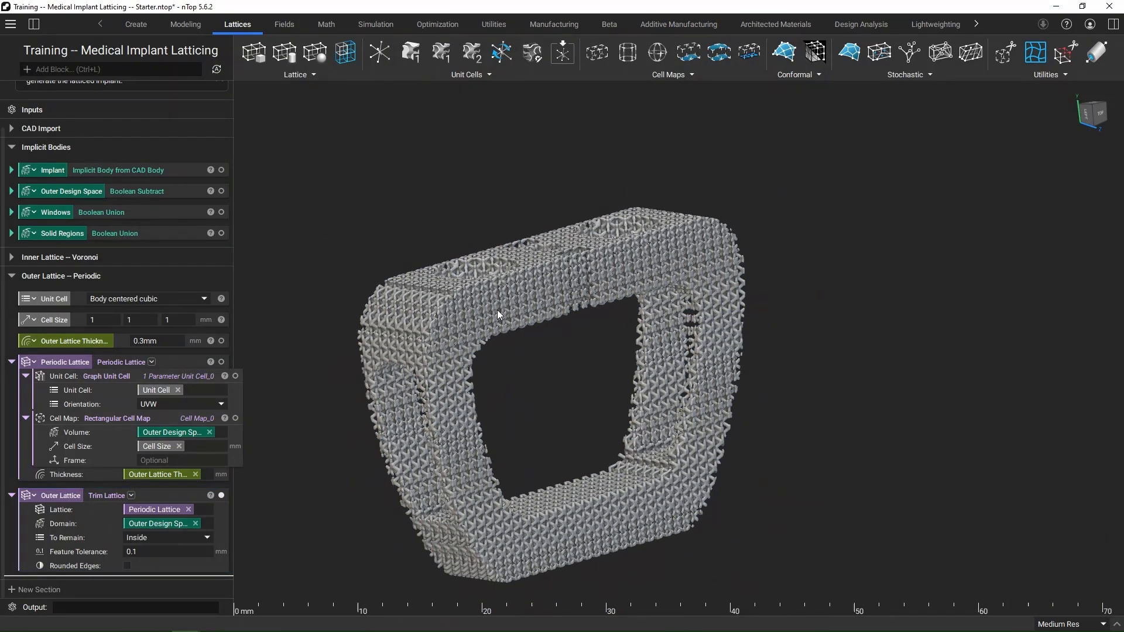
right_click_drag(497, 310, 521, 403)
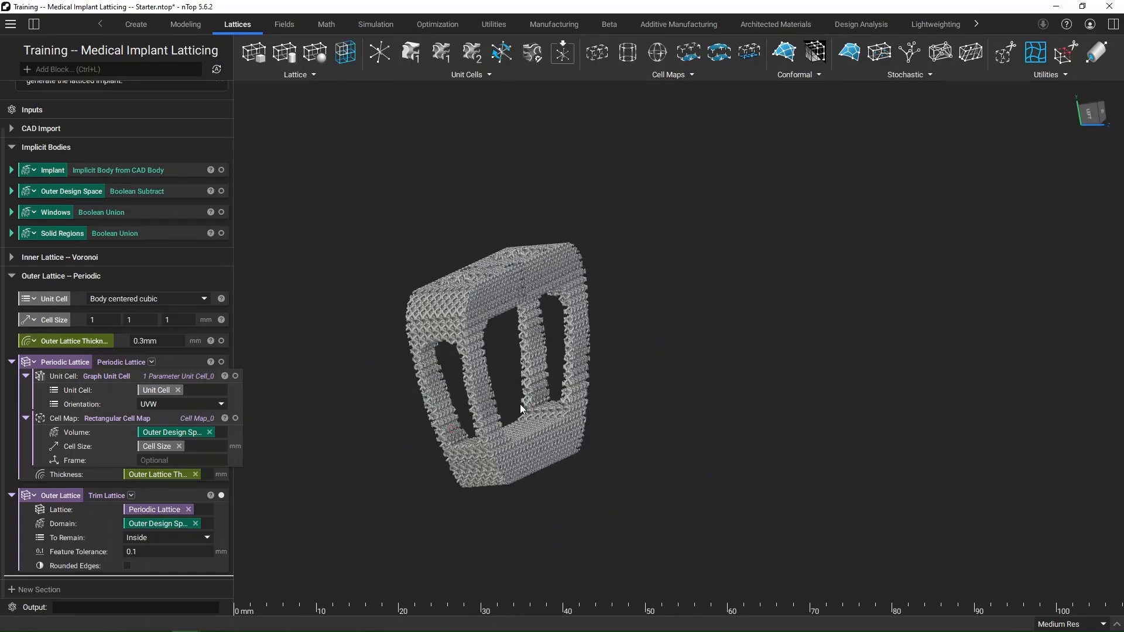
right_click_drag(476, 336, 331, 341)
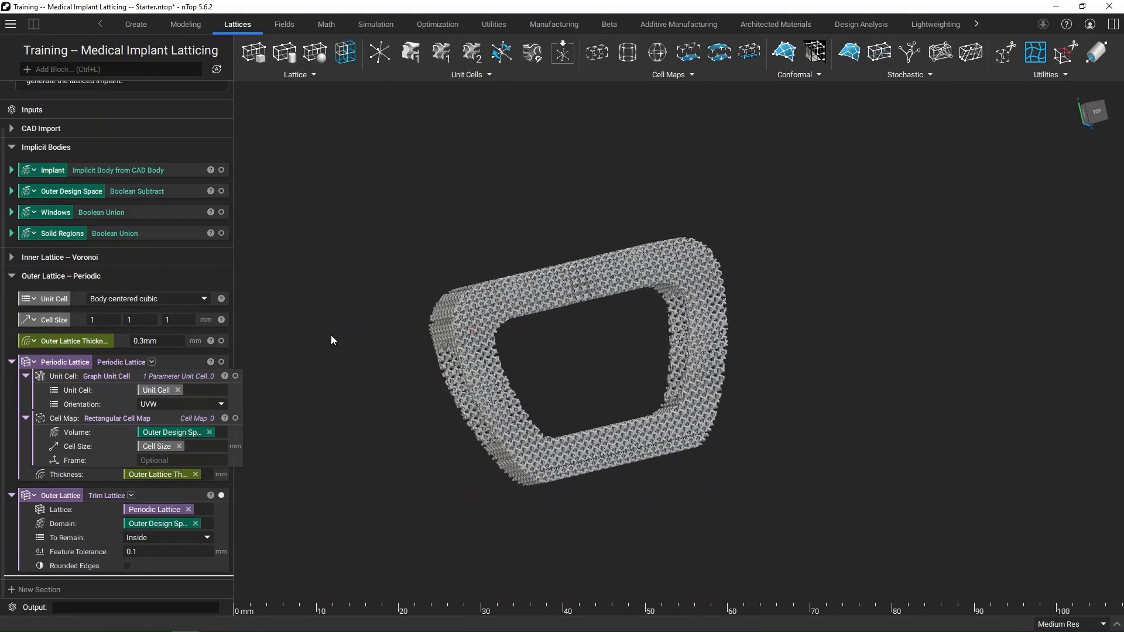
left_click(211, 258)
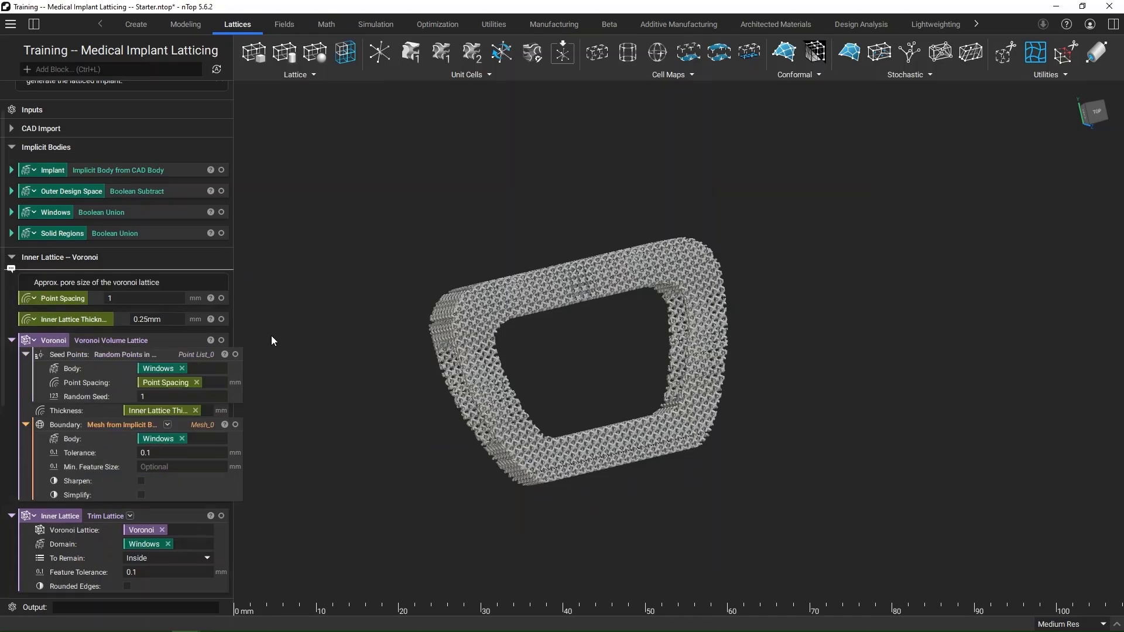
left_click(222, 515)
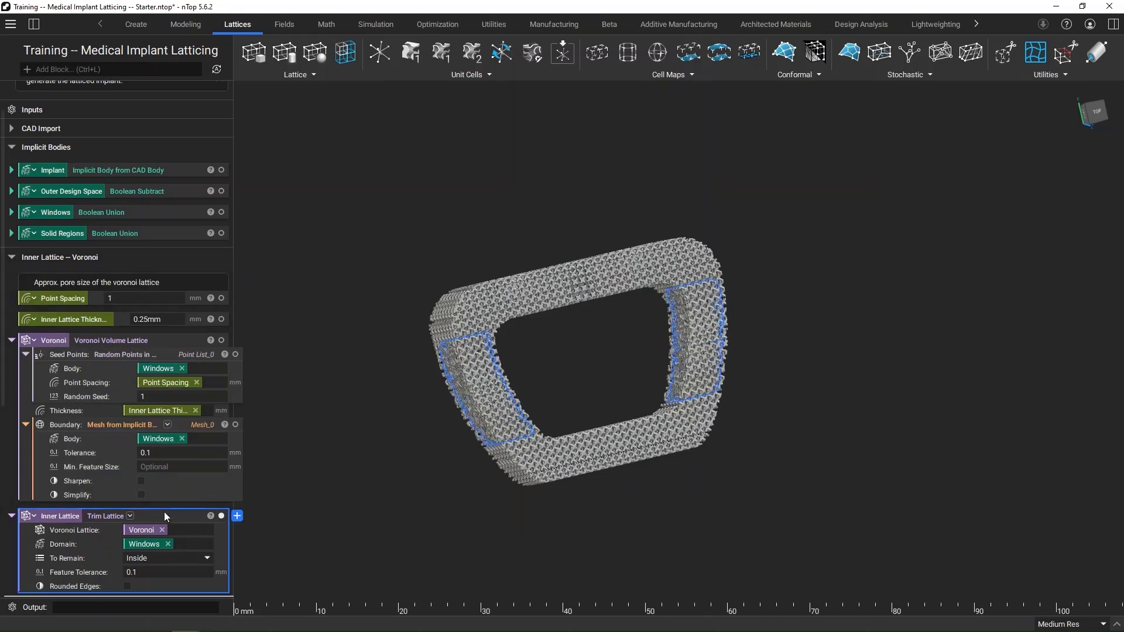
right_click_drag(434, 421, 496, 391)
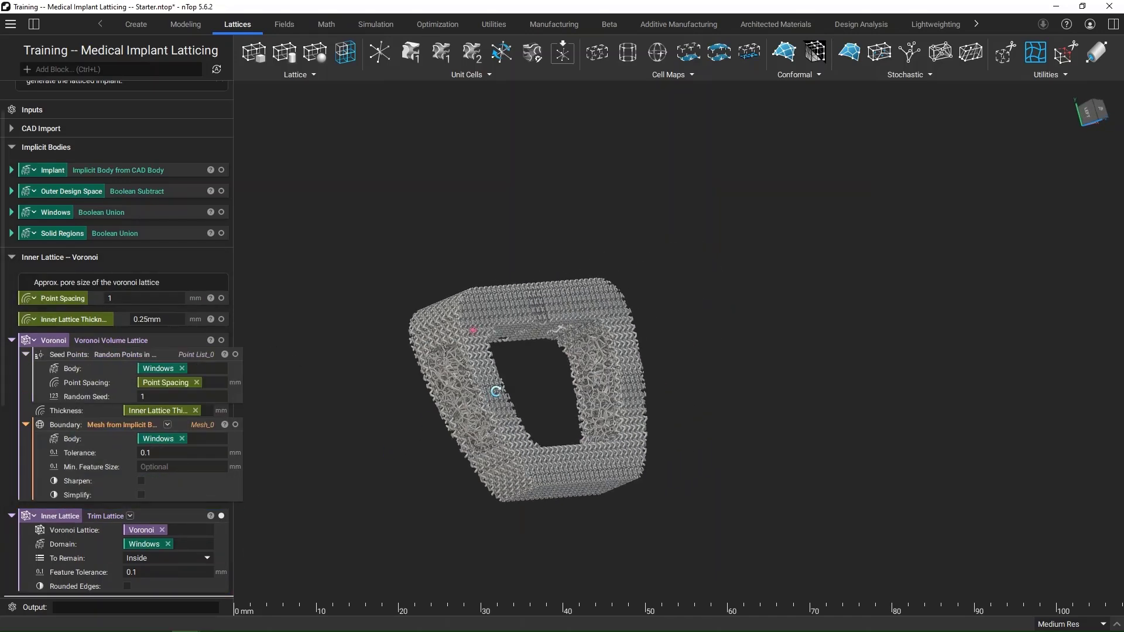
Step: Change the display color of the Inner Lattice to light orange
left_click(165, 510)
left_click(1113, 23)
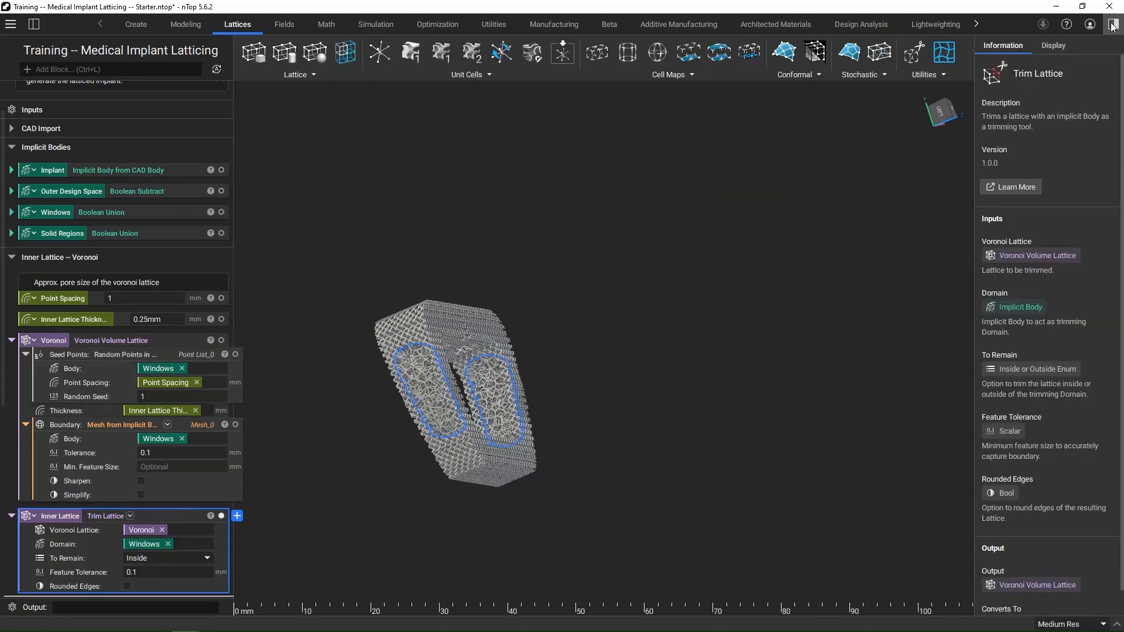
left_click(1054, 46)
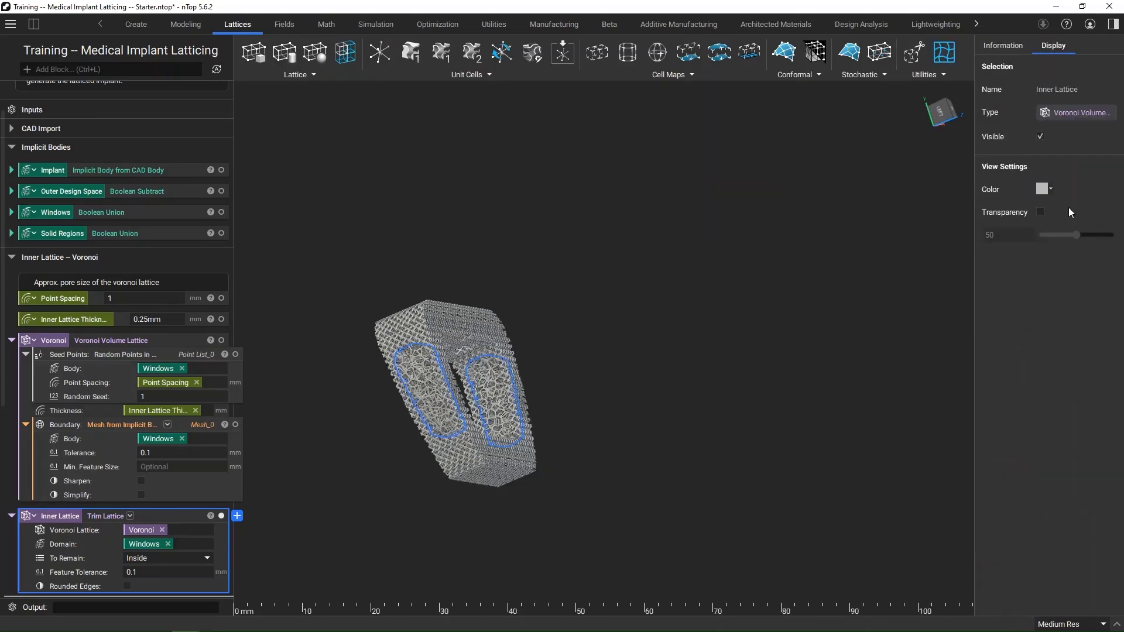
left_click(1052, 189)
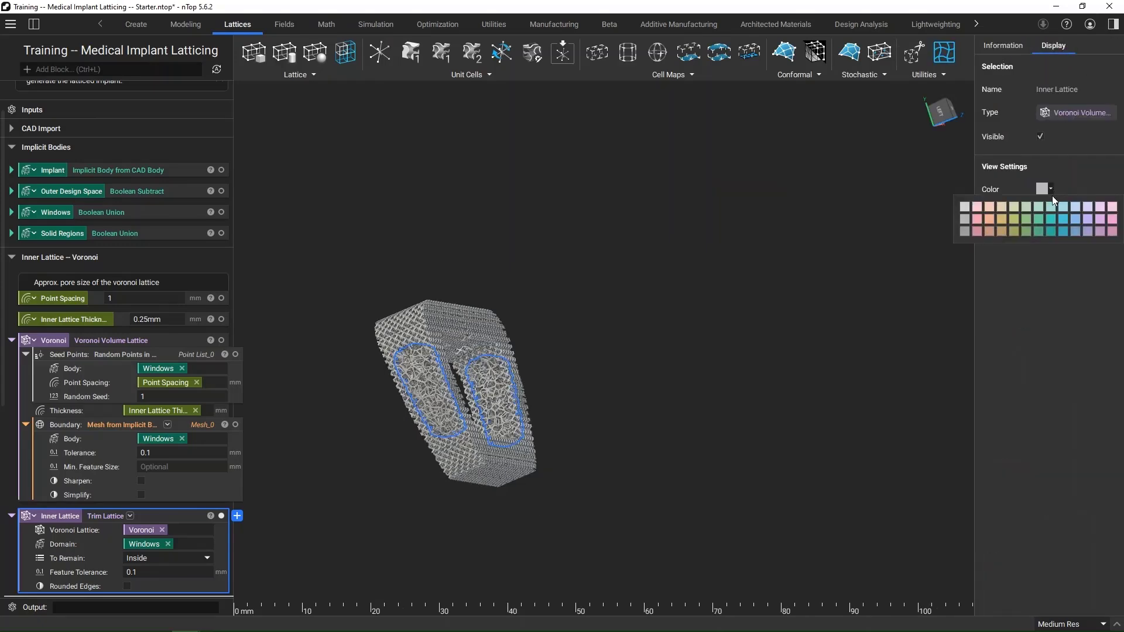
left_click(1003, 219)
left_click(732, 282)
Step: Show the Solid Regions body with both lattices, close the display settings and inspect the combined implant
middle_click_drag(466, 305, 427, 315)
left_click(221, 233)
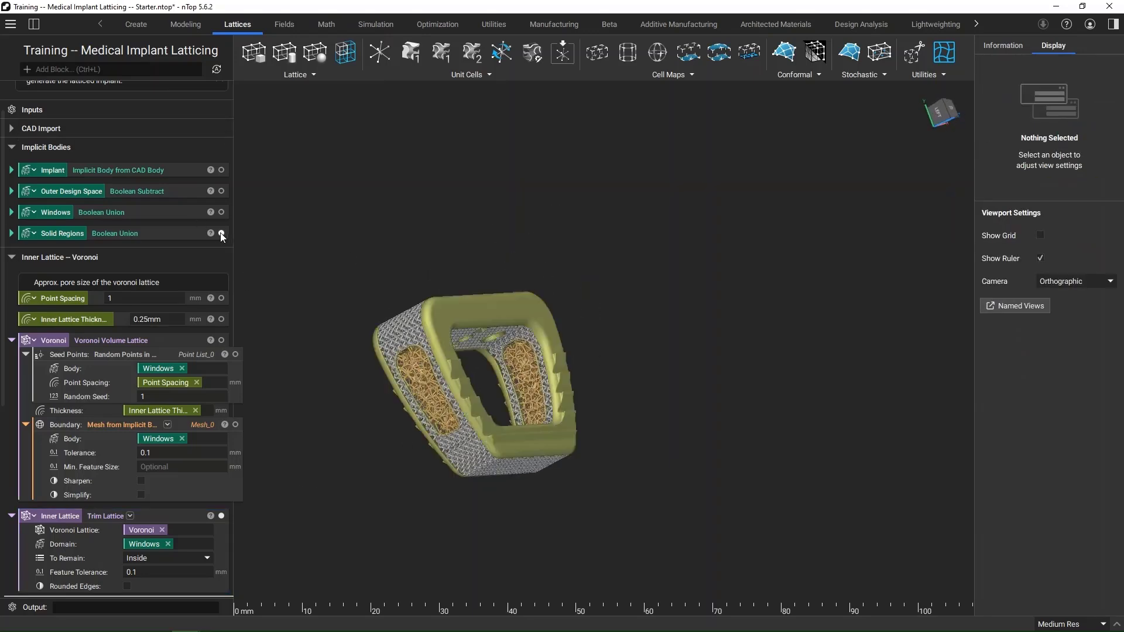
middle_click_drag(532, 319, 498, 403)
scroll(389, 386, "up", 3)
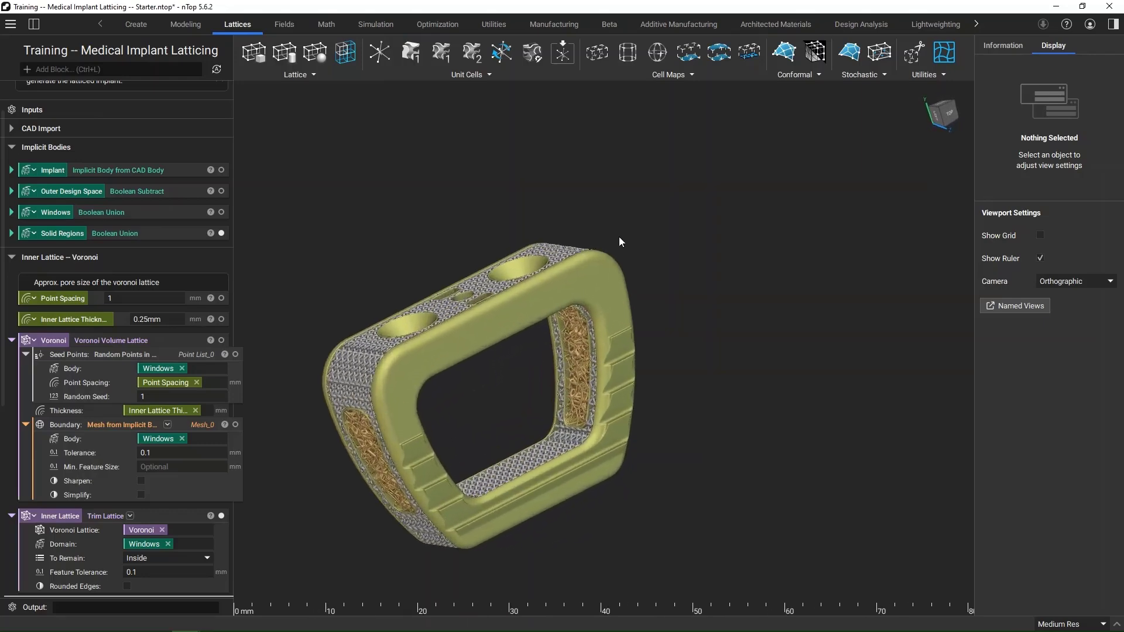
left_click(1113, 23)
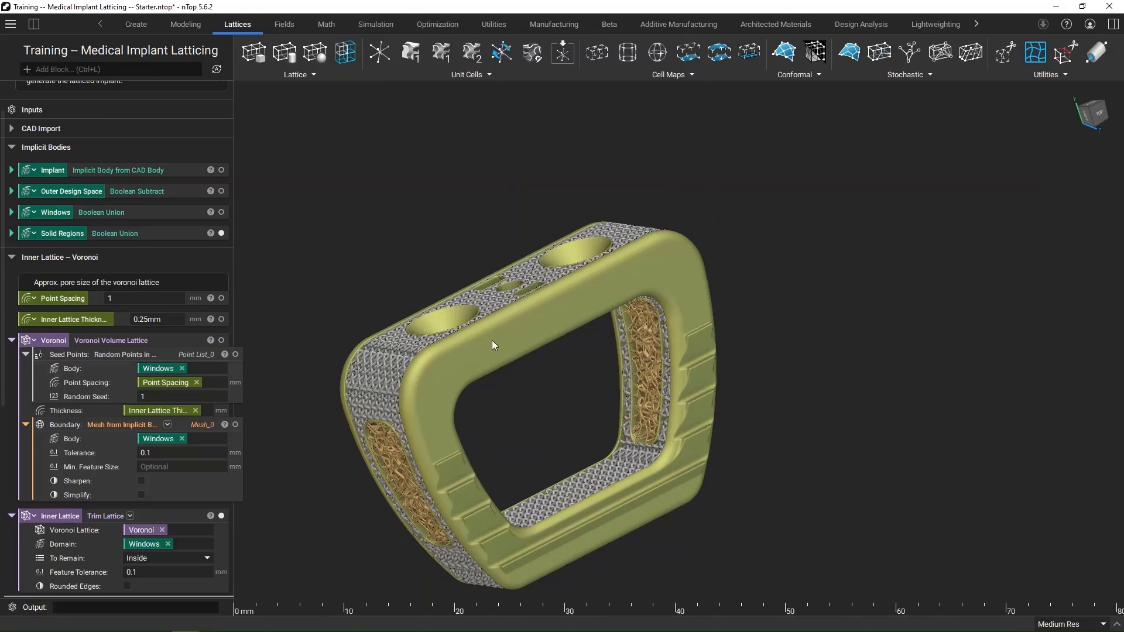
middle_click_drag(492, 346, 550, 322)
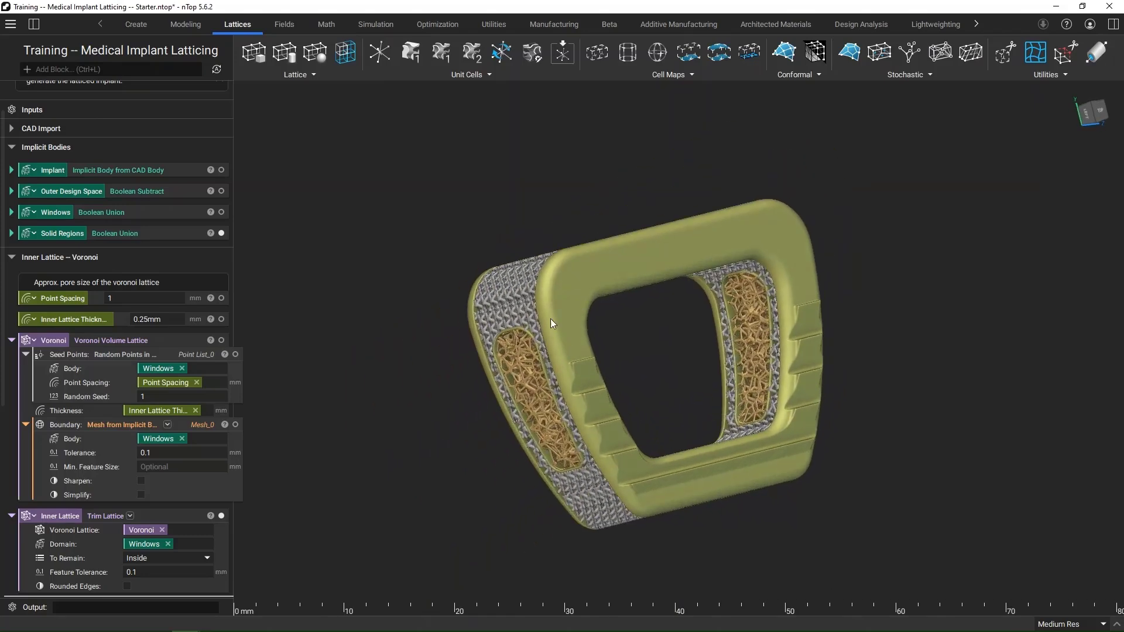
Step: Add a new section named Final Geometry below the Outer Lattice -- Periodic section
scroll(181, 519, "down", 5)
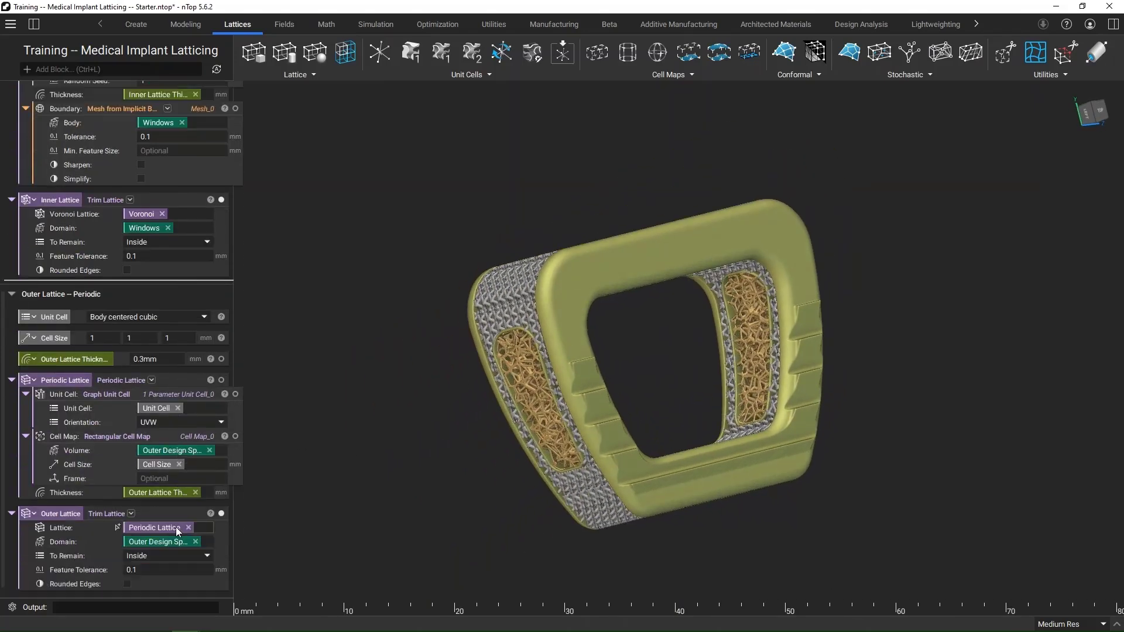
scroll(174, 531, "down", 1)
scroll(174, 531, "up", 5)
scroll(174, 531, "down", 5)
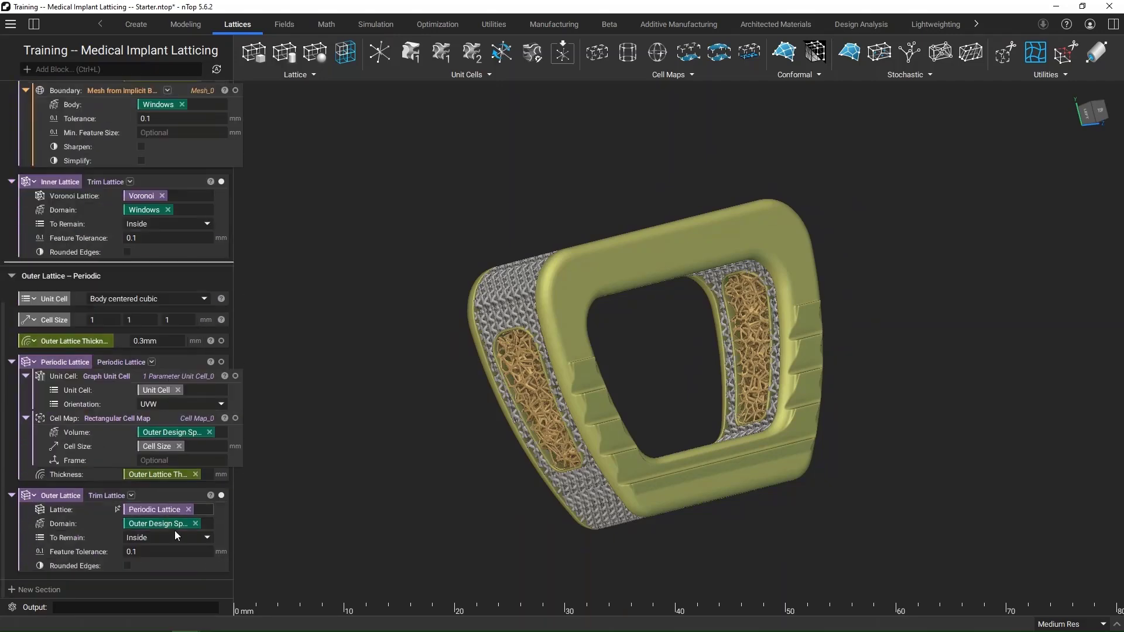
left_click(38, 590)
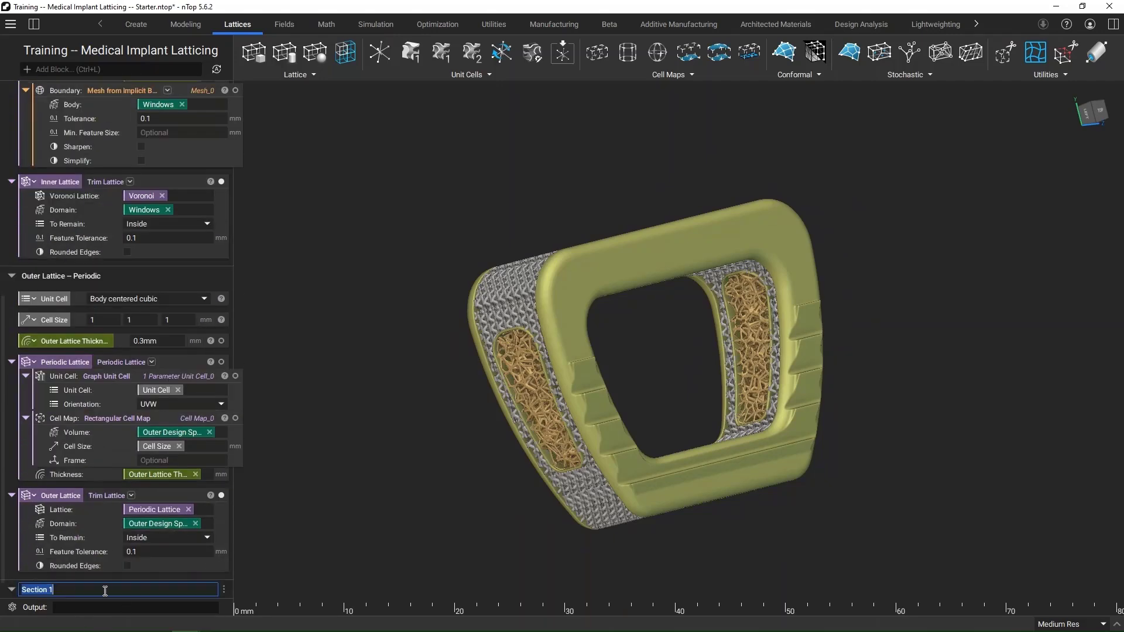
type("Final Geometry")
key("Return")
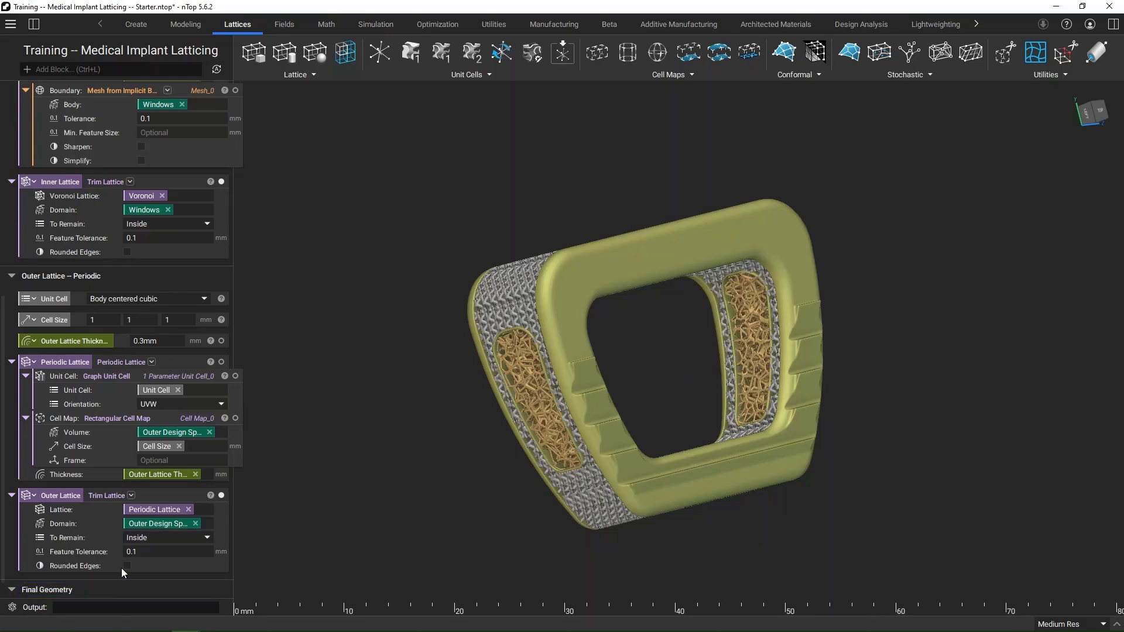
Step: Add a Boolean Union block to the Final Geometry section and extend its bodies list to three entries
scroll(87, 581, "down", 1)
left_click(107, 69)
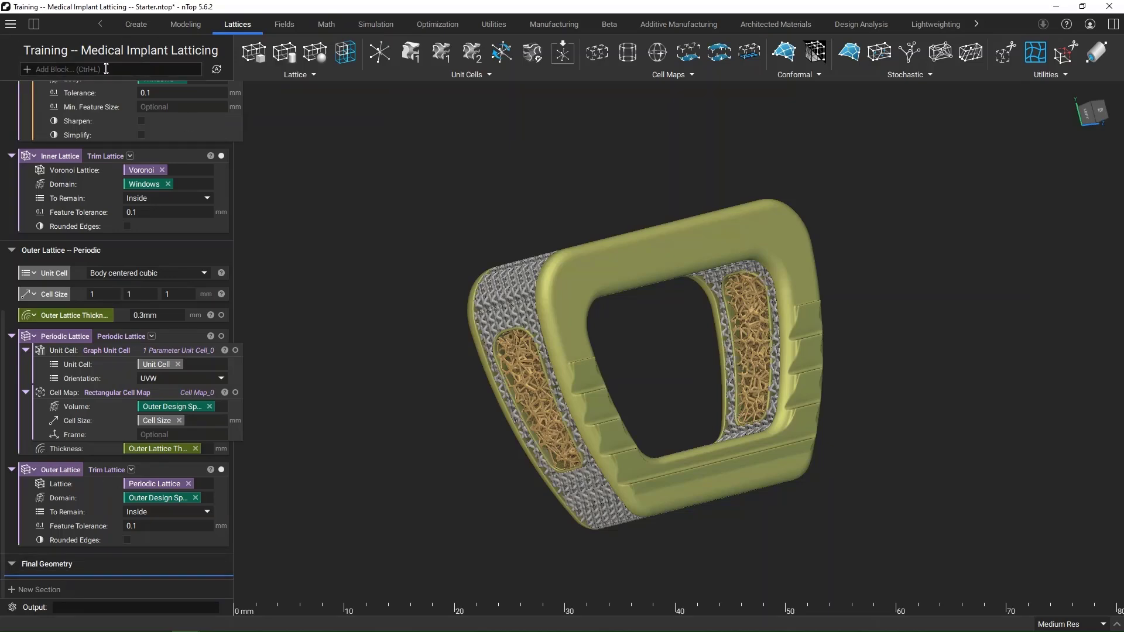
type("boo")
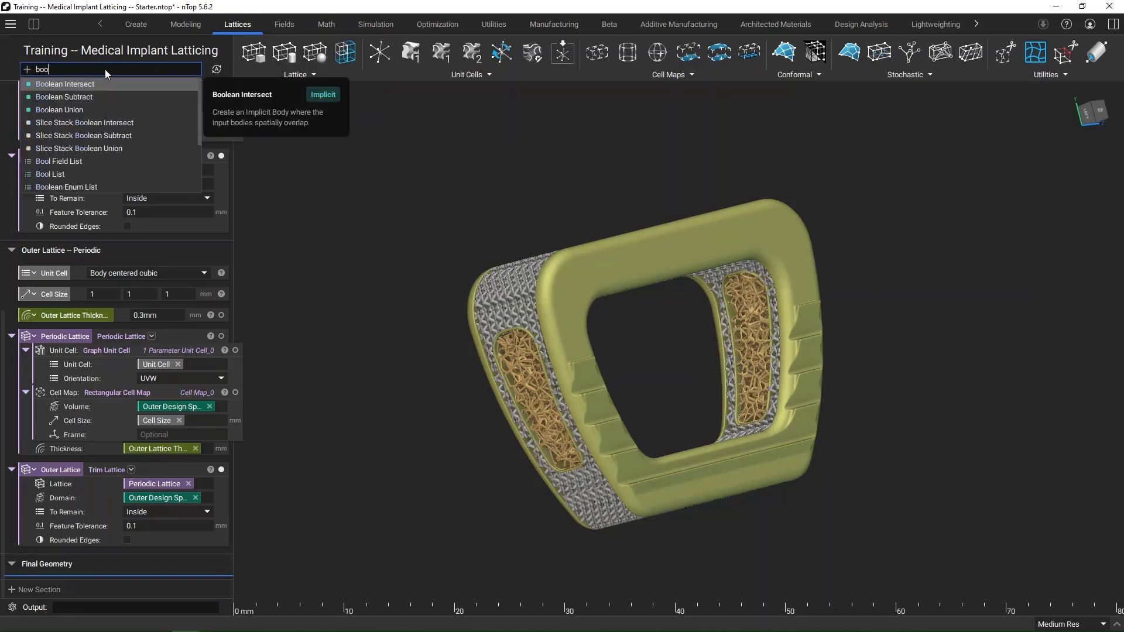
key("Down")
key("Down")
key("Return")
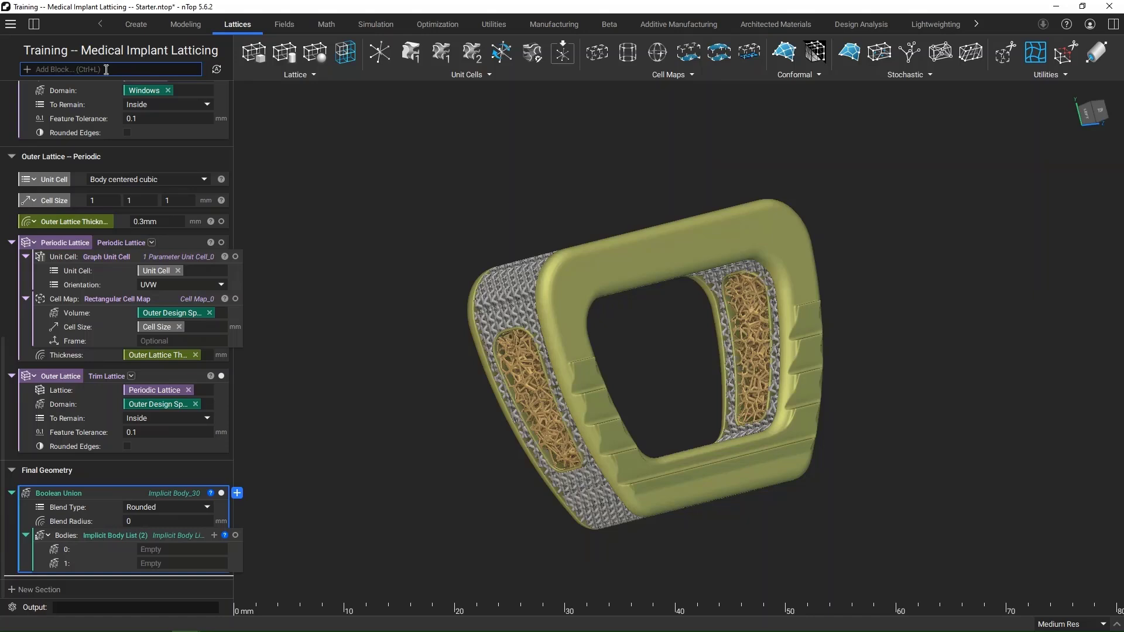
left_click(214, 535)
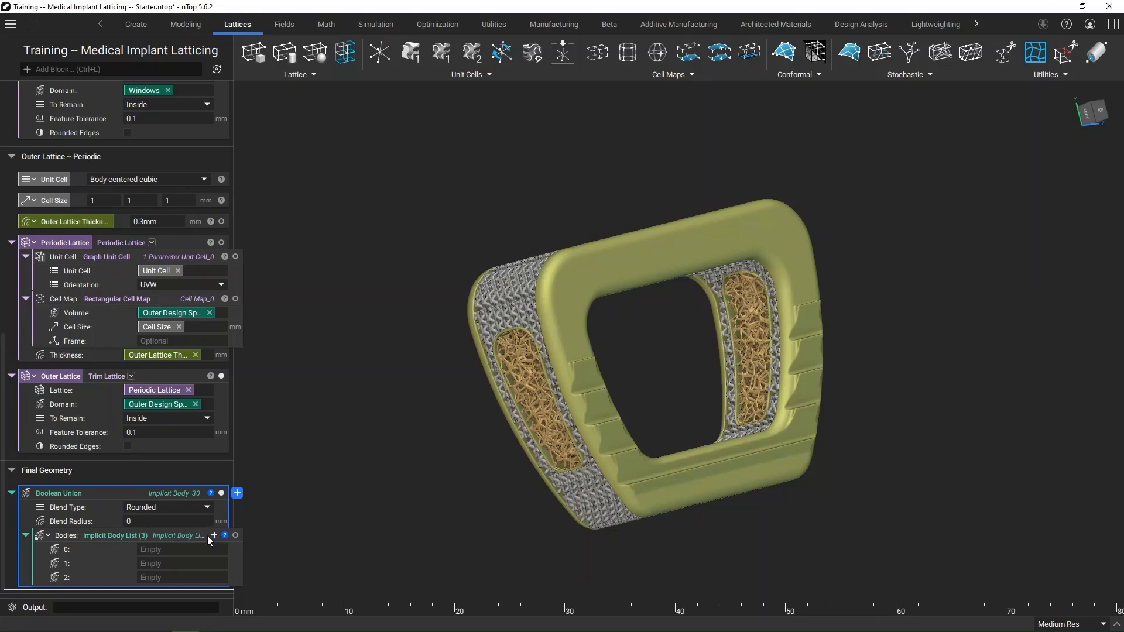
left_click(159, 549)
left_click(160, 562)
left_click(154, 577)
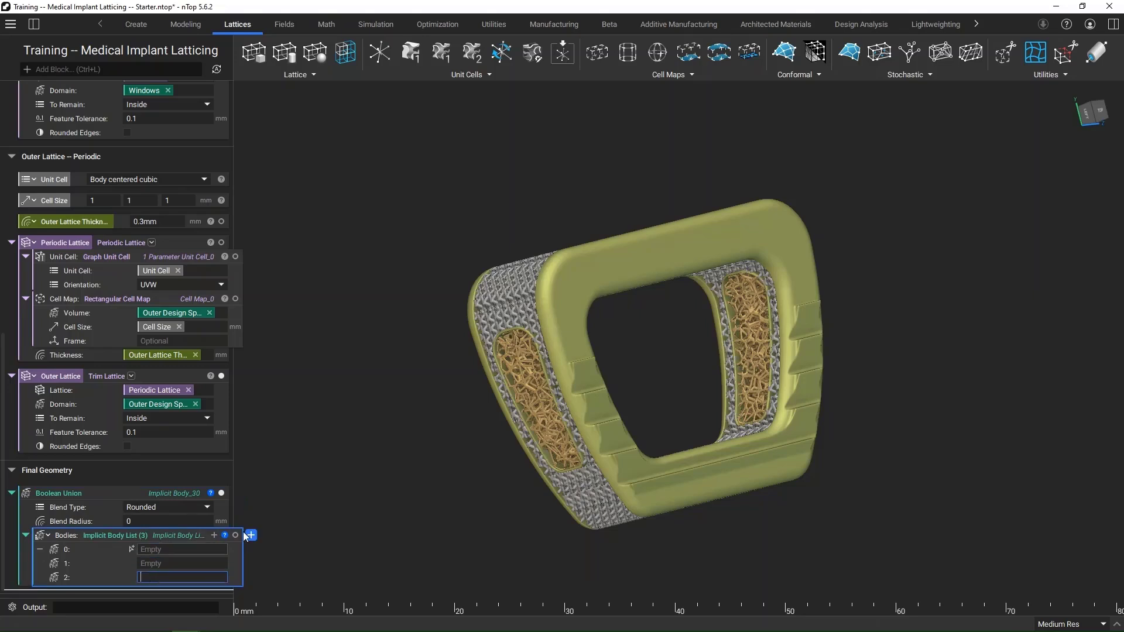
Step: Extend the Boolean Union's bodies list to seven entries and remove the extra ones until three remain
left_click(269, 522)
left_click(215, 536)
left_click(214, 536)
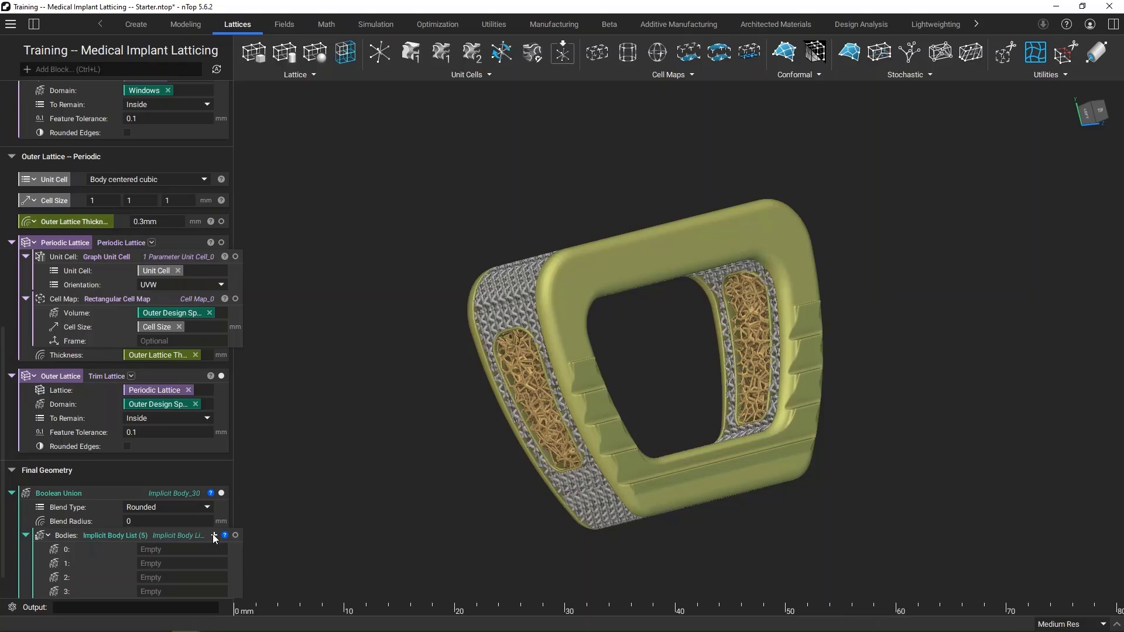
left_click(214, 536)
left_click(214, 536)
scroll(157, 555, "down", 2)
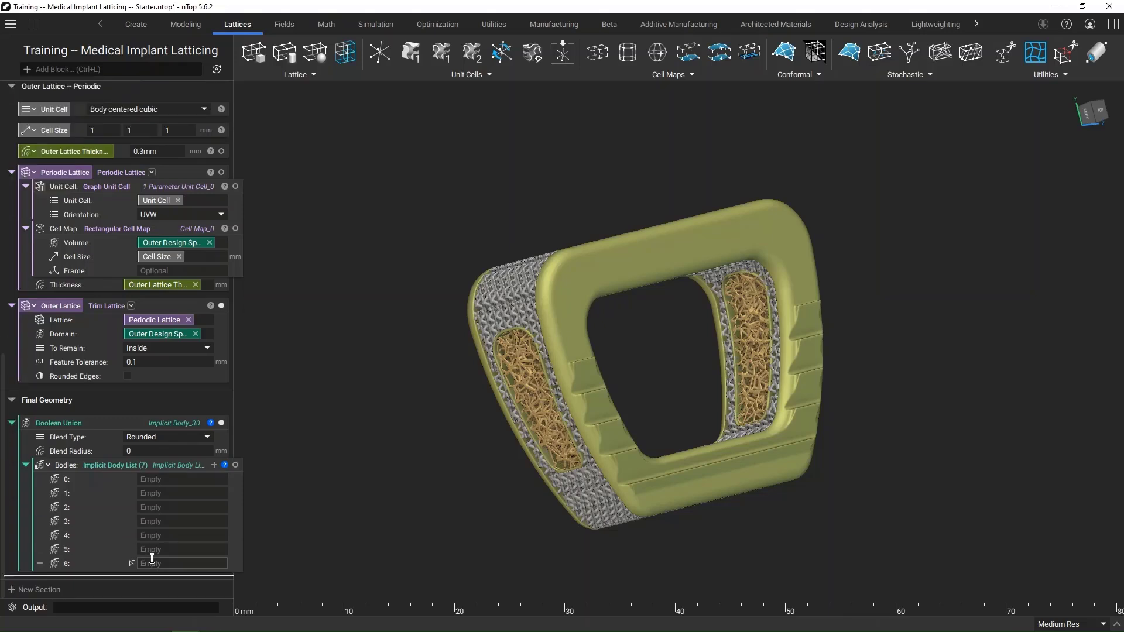
left_click(40, 480)
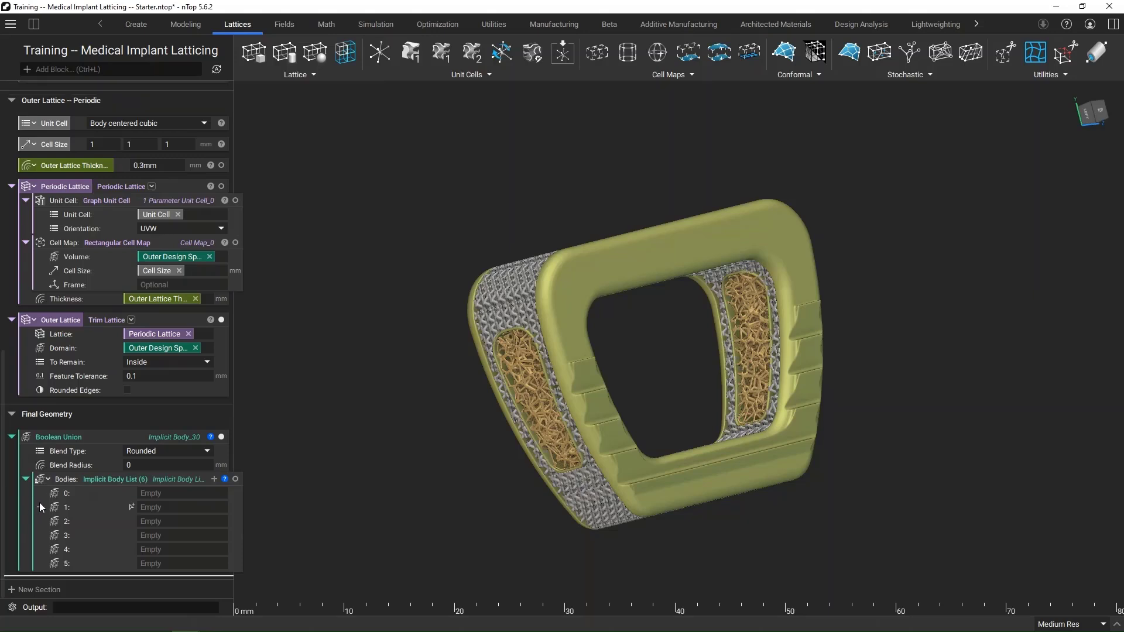
left_click(40, 549)
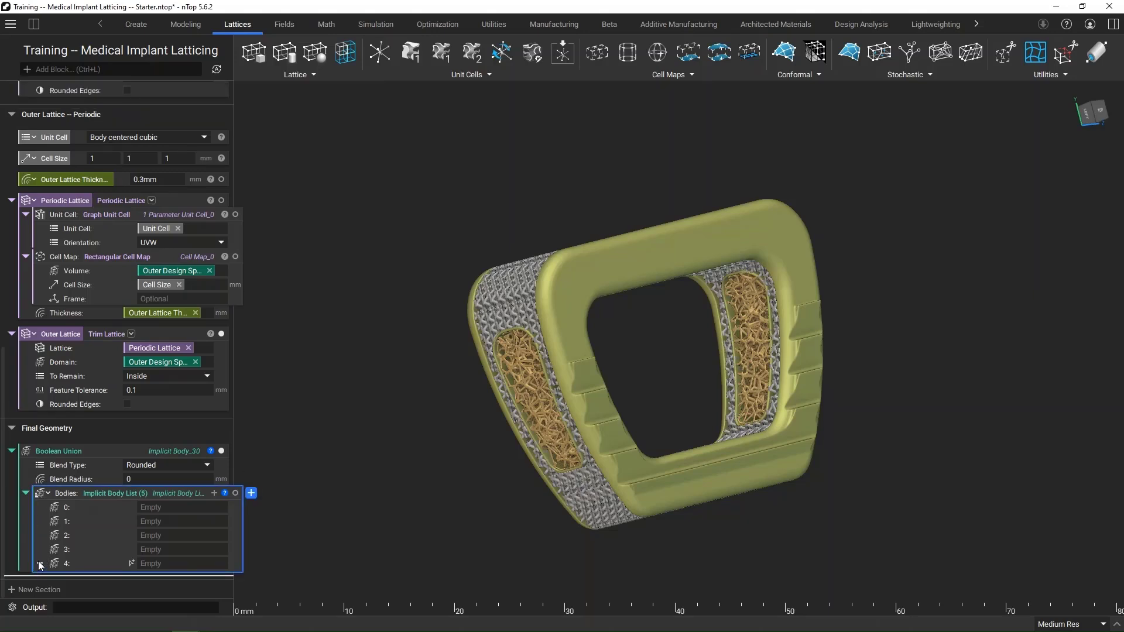
left_click(38, 562)
left_click(40, 562)
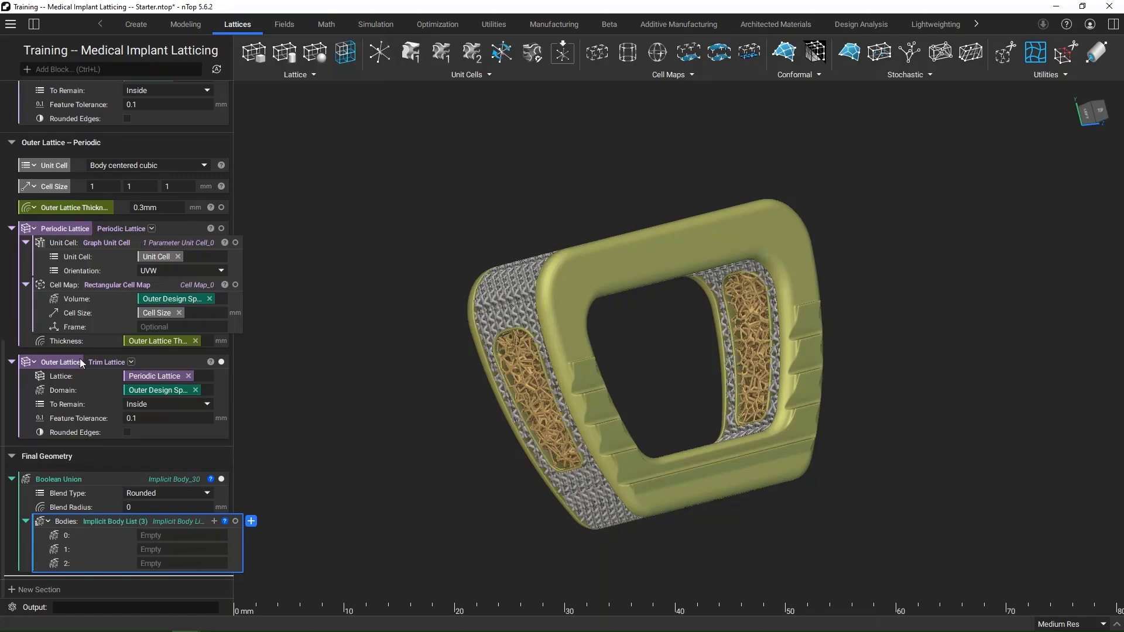
Step: Fill the Boolean Union's bodies list with Outer Lattice, Inner Lattice and Solid Regions
left_click_drag(80, 359, 161, 532)
scroll(97, 342, "up", 3)
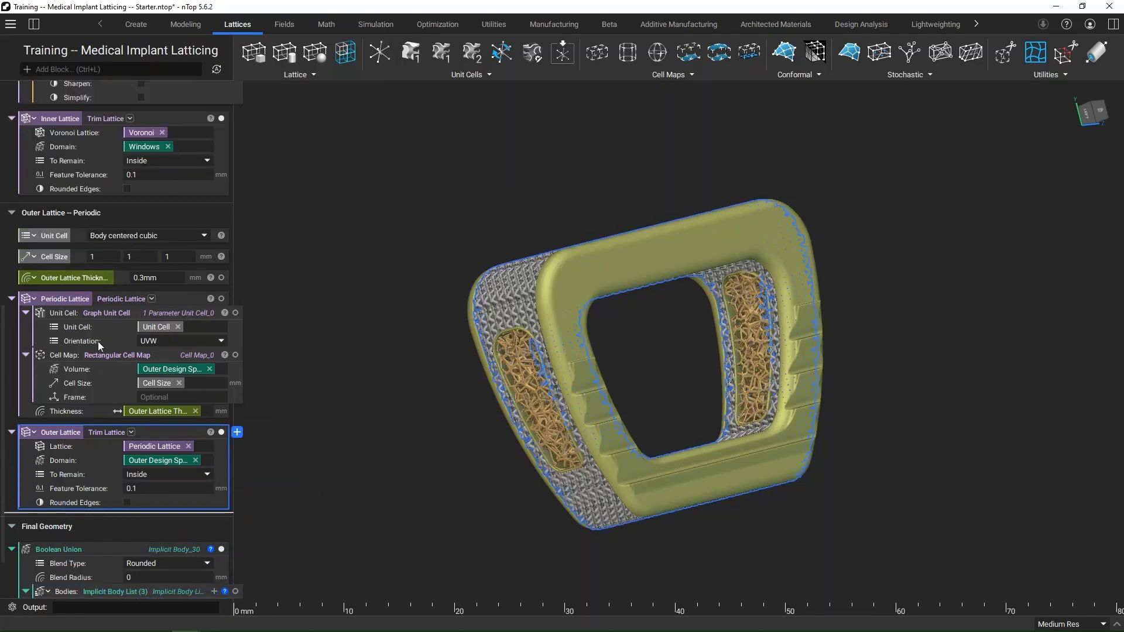
left_click_drag(77, 156, 185, 550)
scroll(67, 255, "up", 15)
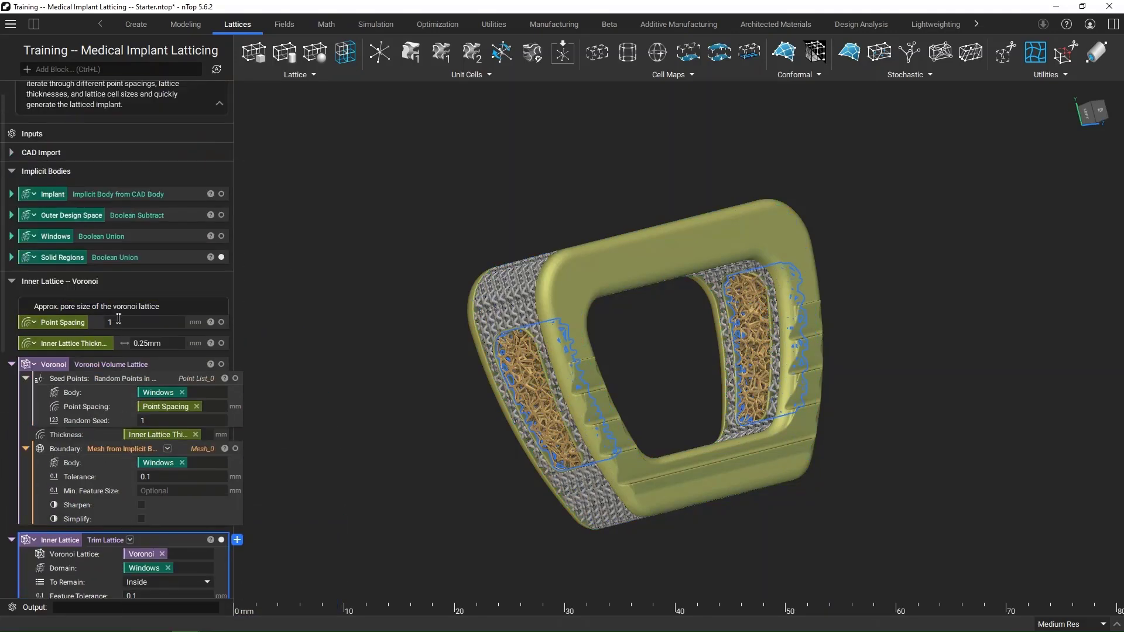
left_click_drag(67, 260, 194, 565)
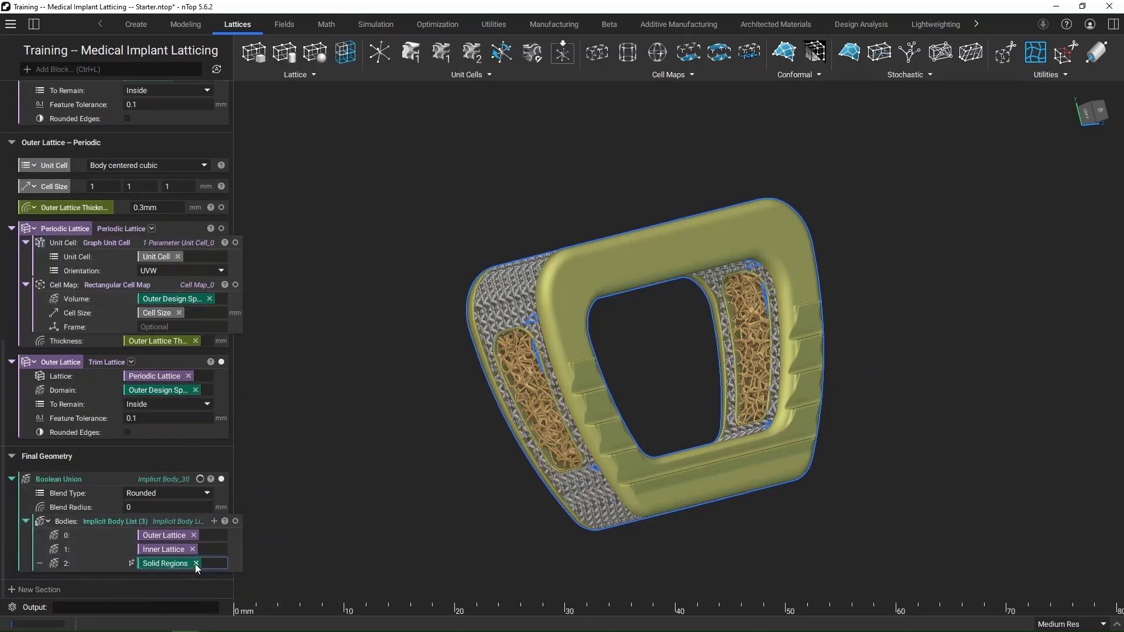
left_click(157, 484)
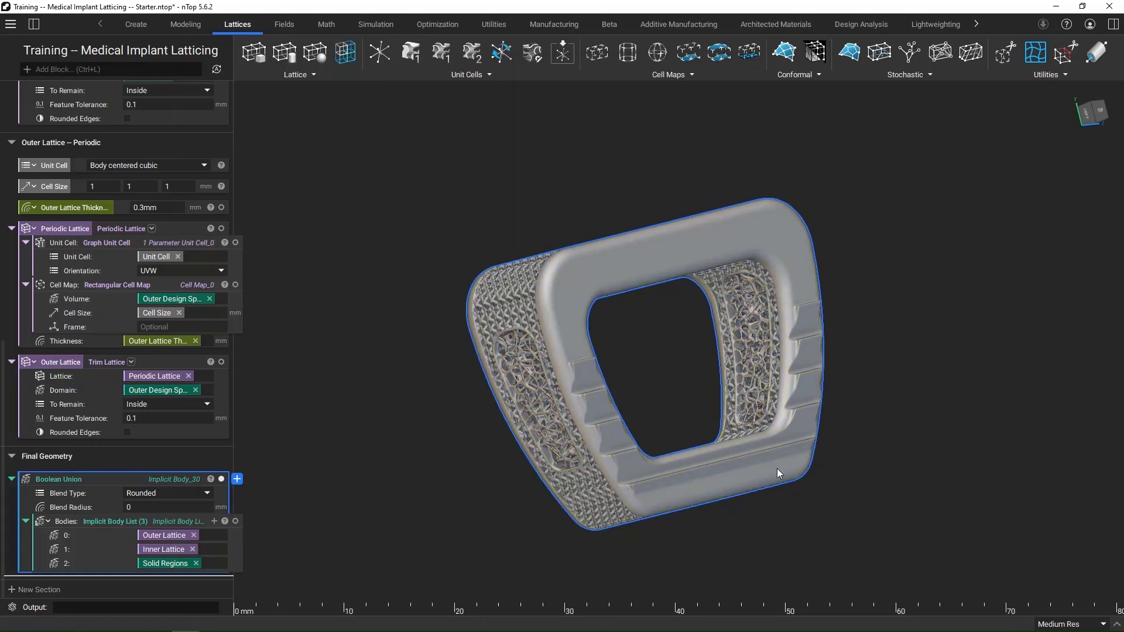
Step: Examine how the lattices join the solid regions in the union, including a rendered preview that is exited without saving an image
right_click_drag(559, 363, 496, 312)
scroll(547, 353, "up", 6)
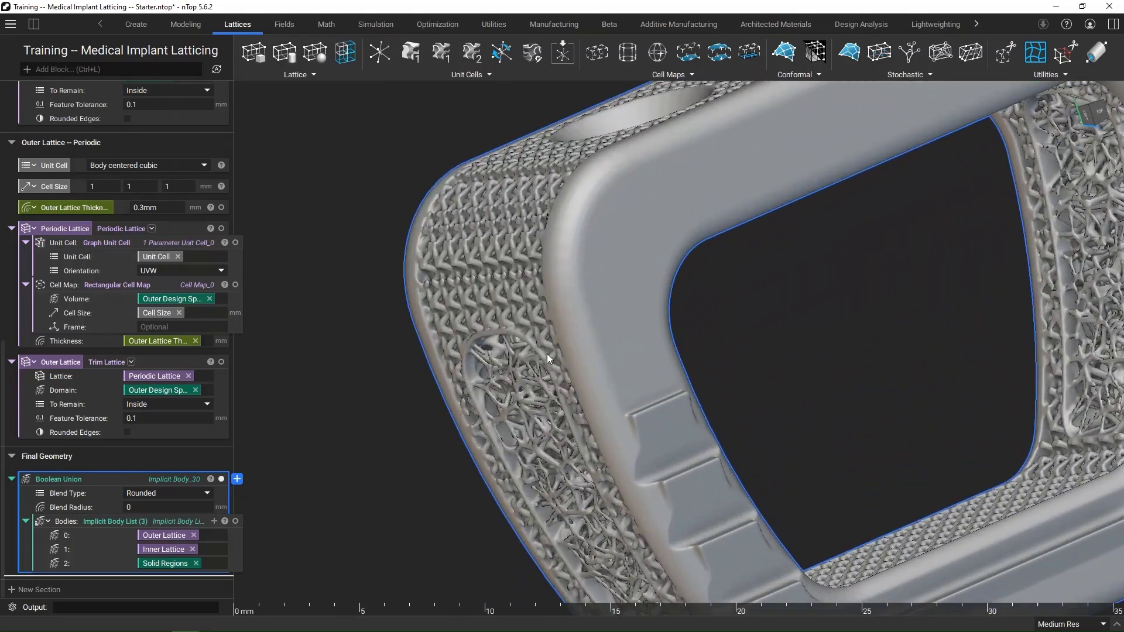
middle_click_drag(490, 405, 497, 318)
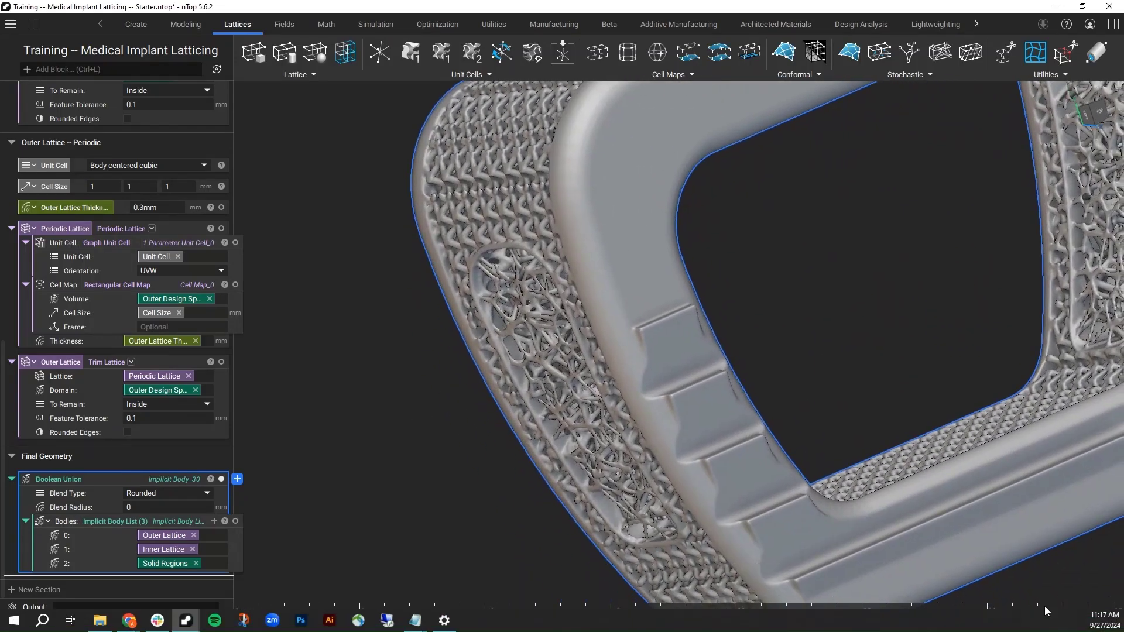
scroll(574, 403, "up", 3)
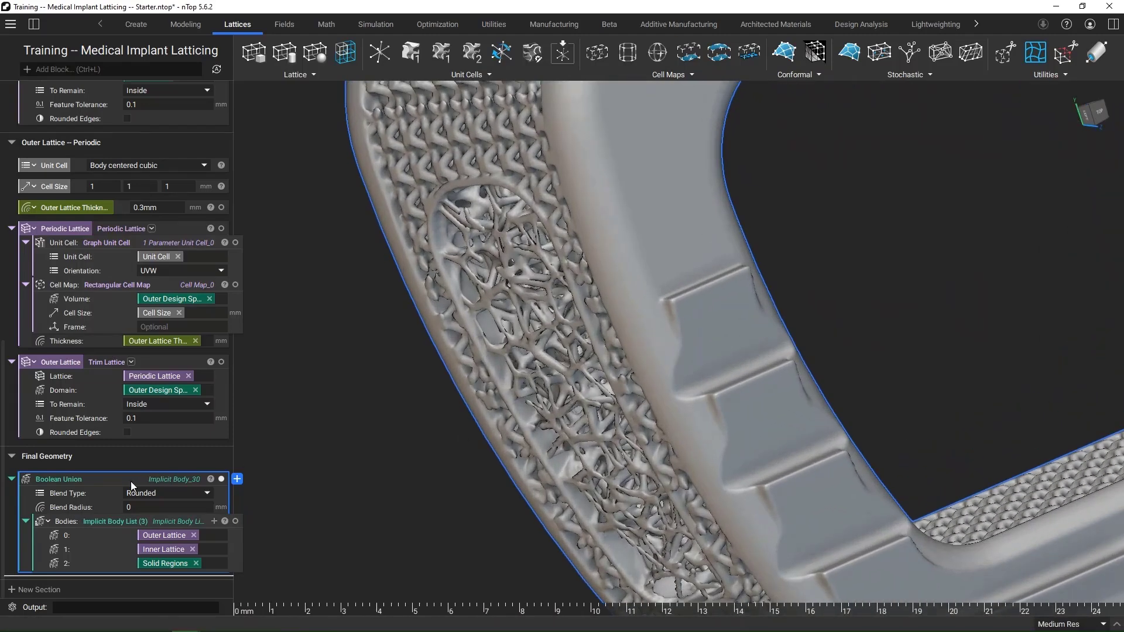
key("p")
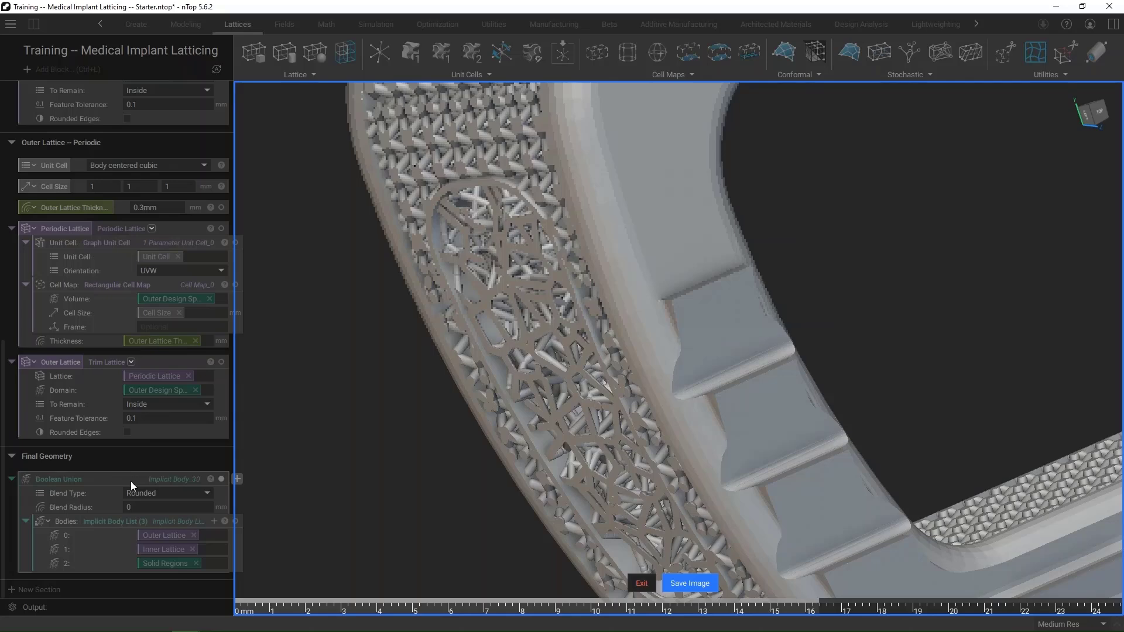
left_click(639, 582)
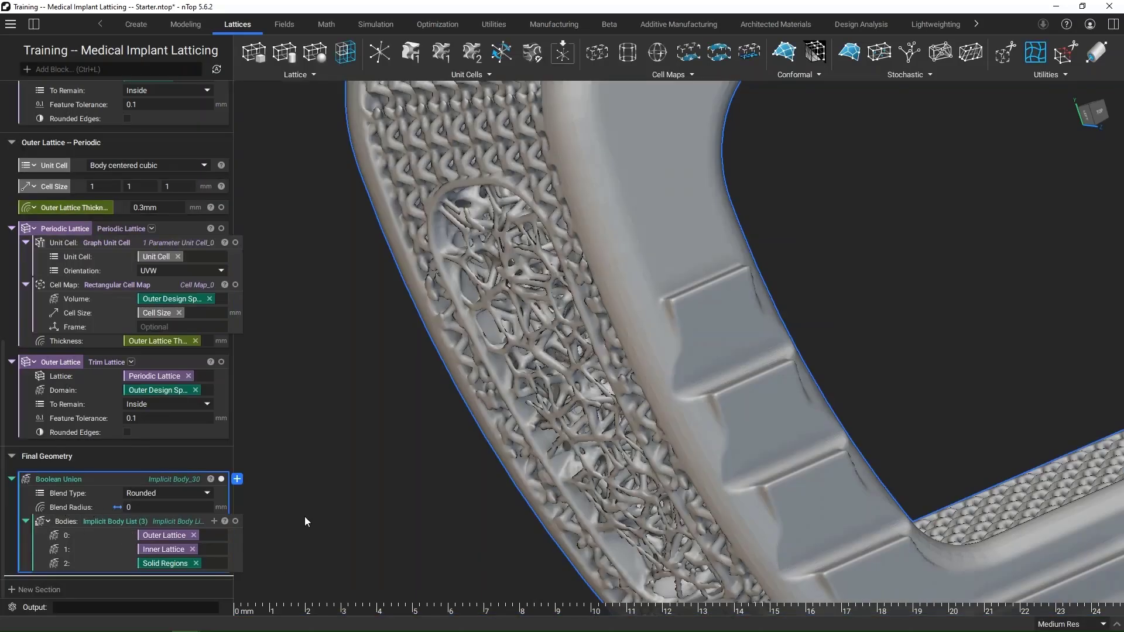
scroll(486, 497, "down", 5)
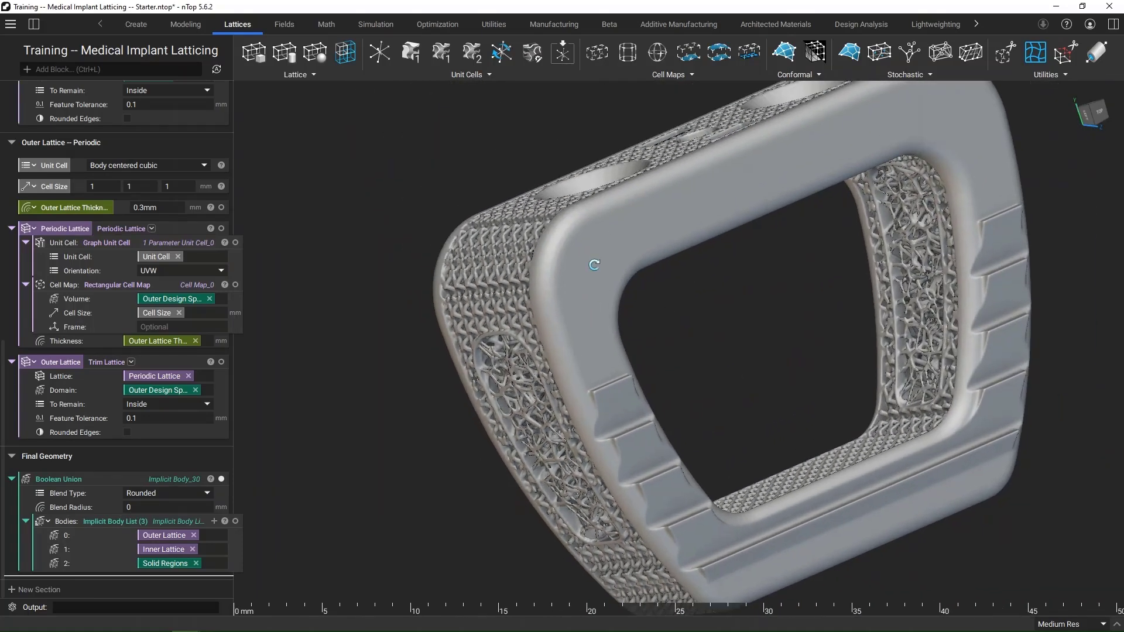
right_click_drag(592, 261, 654, 183)
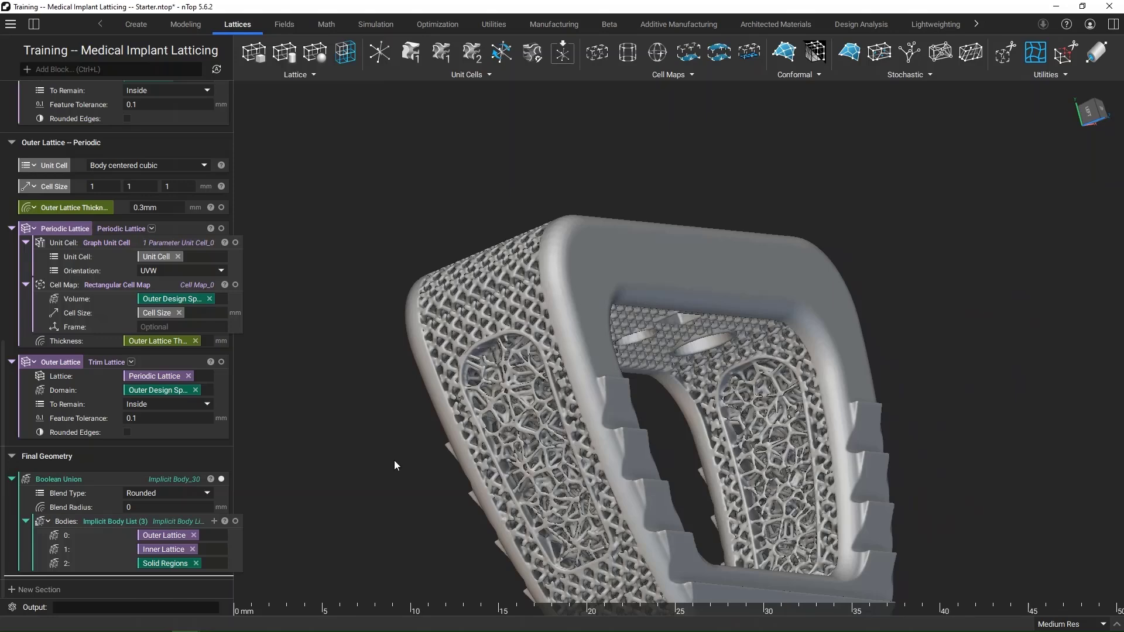
Step: Make the Boolean Union block a variable named Final Implant
left_click(129, 479)
right_click(129, 479)
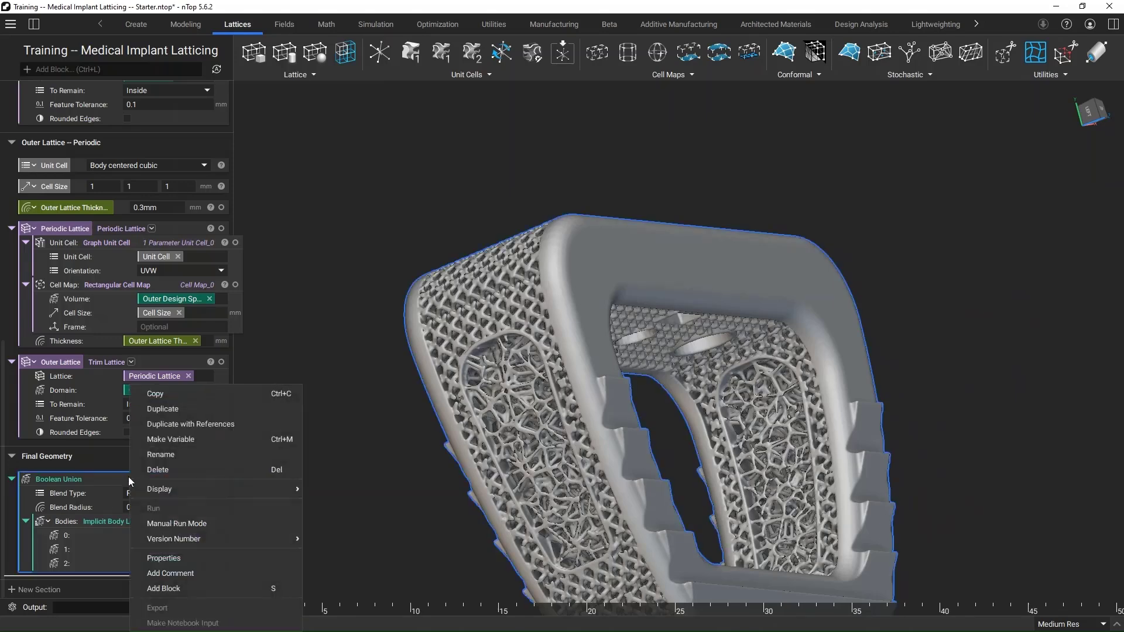
left_click(154, 443)
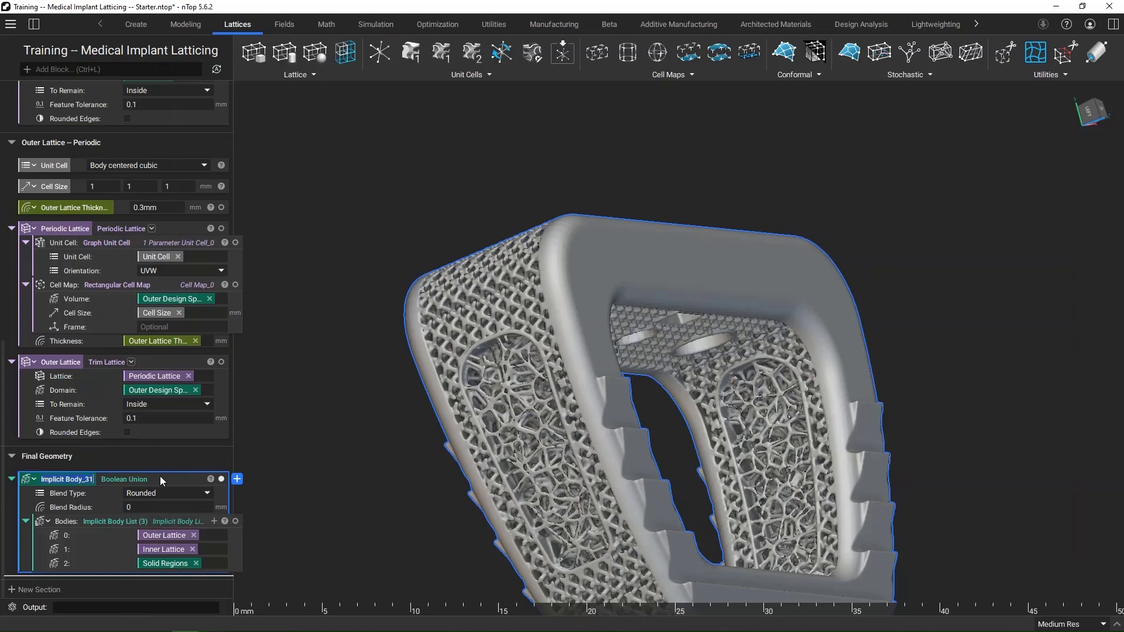
type("Final Implant")
left_click(276, 481)
Step: Examine the Final Implant from several angles, including the side windows, the countersunk holes and the inner walls
right_click_drag(734, 274, 398, 367)
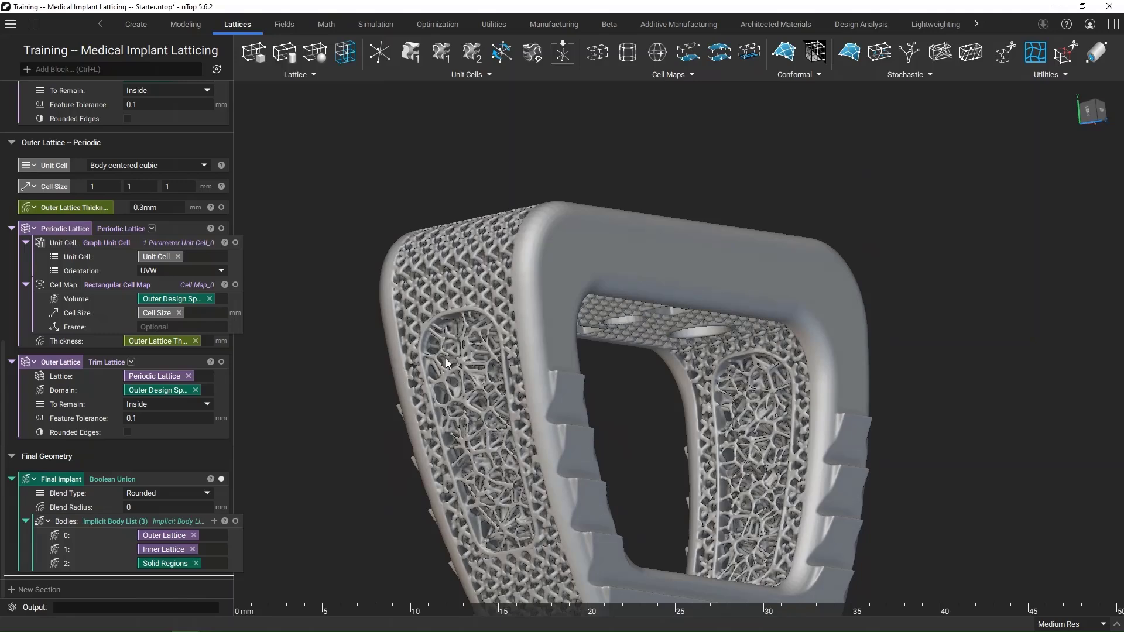
right_click_drag(497, 449, 490, 62)
scroll(498, 169, "down", 5)
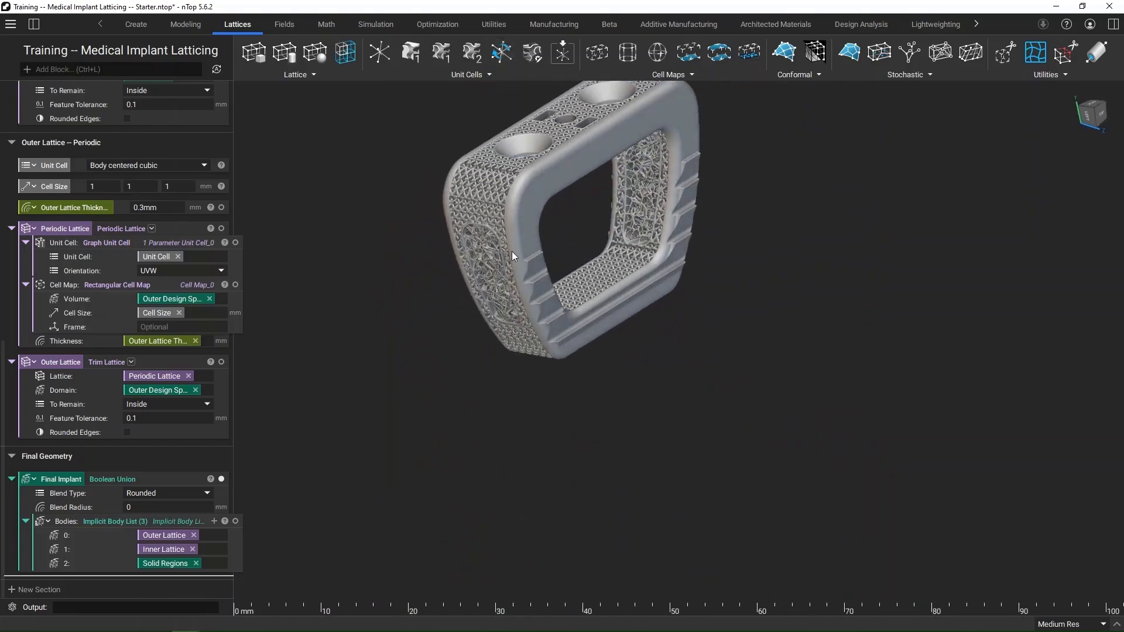
right_click_drag(511, 251, 528, 368)
scroll(522, 358, "up", 5)
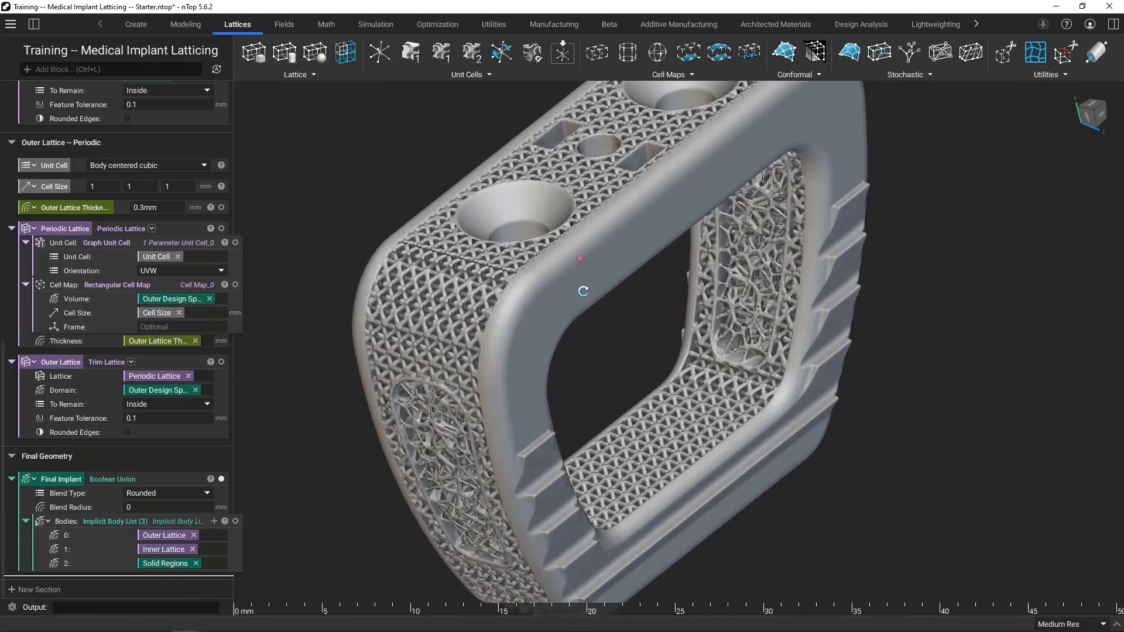
right_click_drag(583, 291, 584, 295)
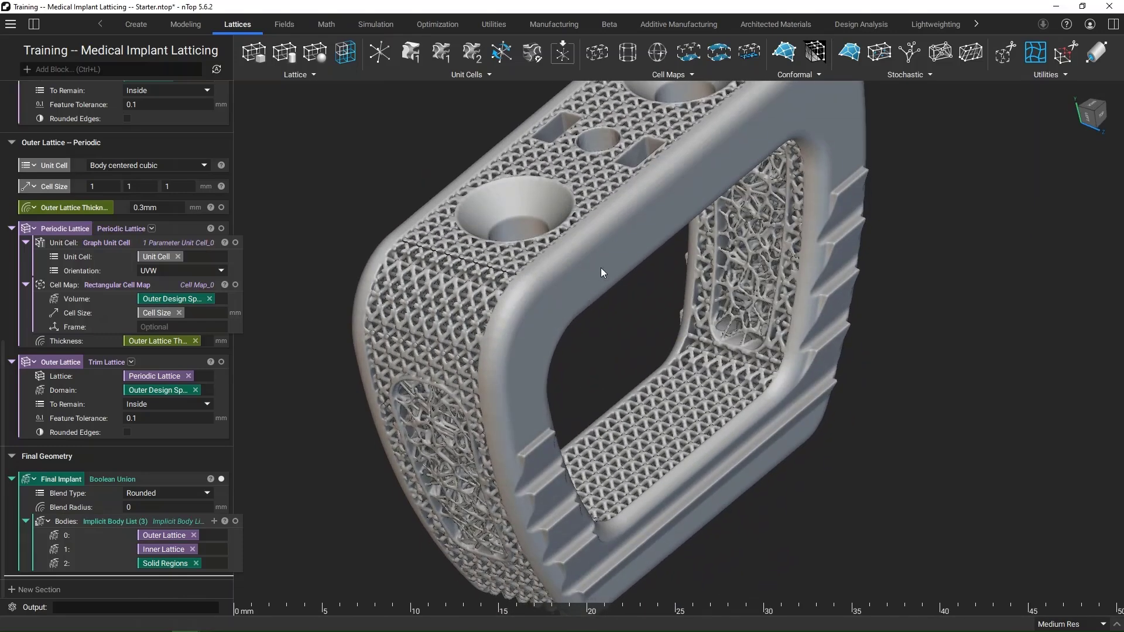
scroll(542, 458, "down", 2)
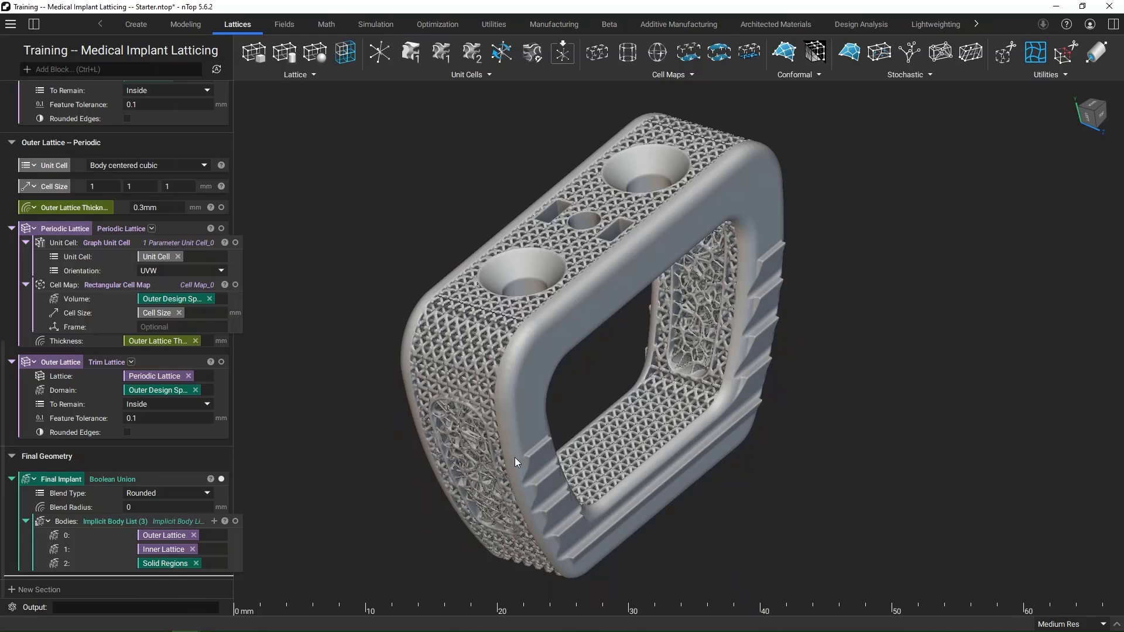
right_click_drag(514, 458, 450, 399)
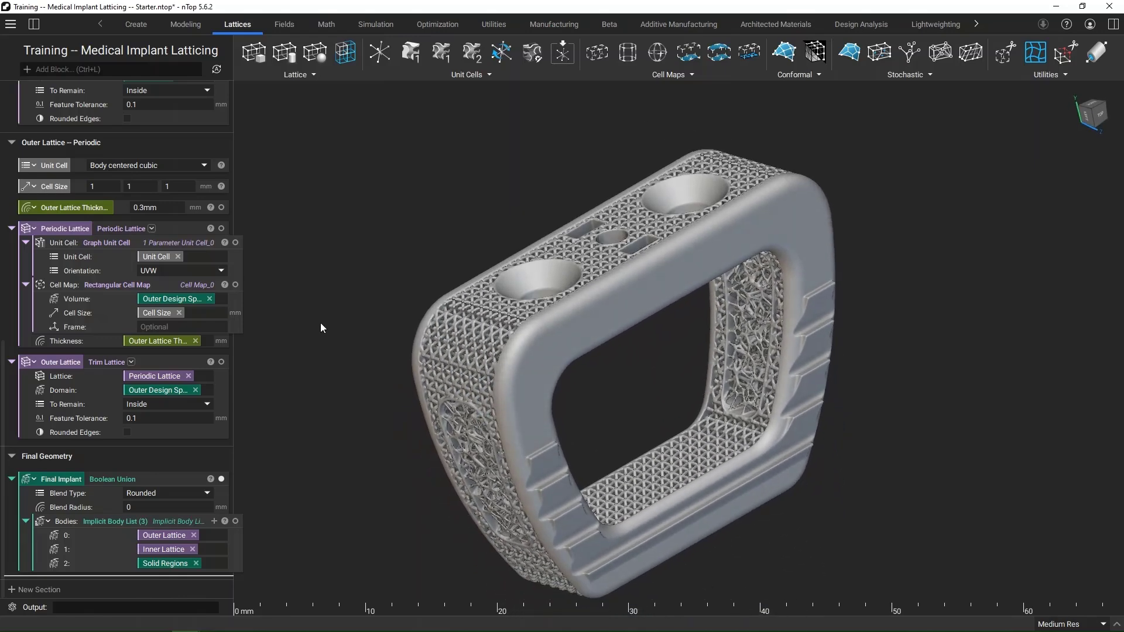
Step: Review the notebook's blocks and lattice parameters from the Inputs section through to Final Geometry
scroll(167, 399, "up", 6)
scroll(168, 400, "up", 2)
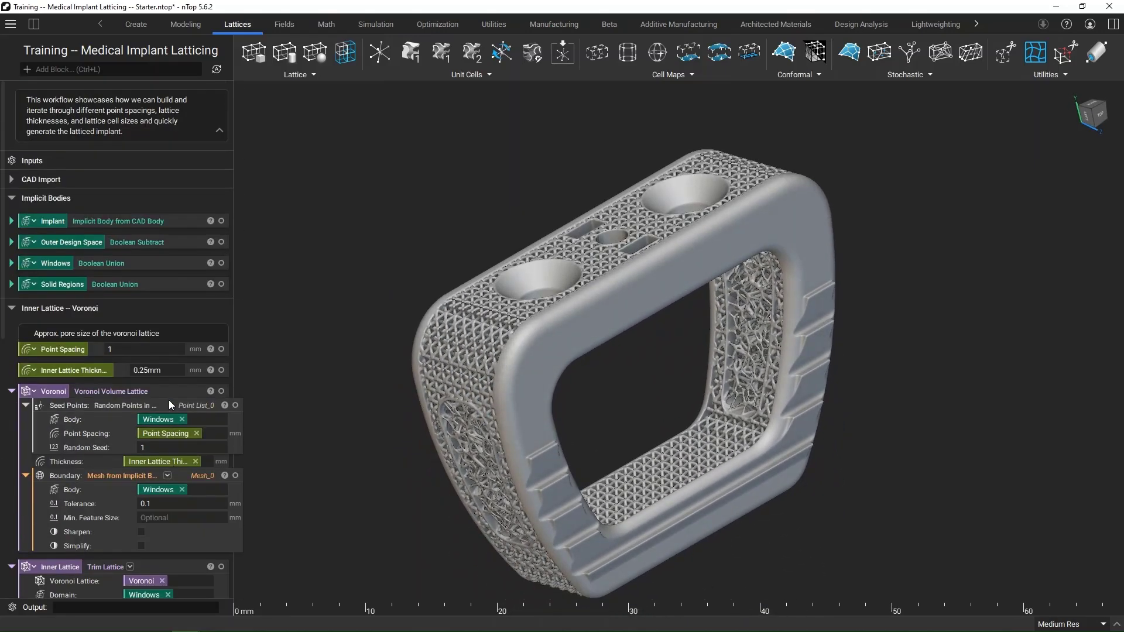
scroll(168, 400, "down", 5)
scroll(169, 399, "down", 2)
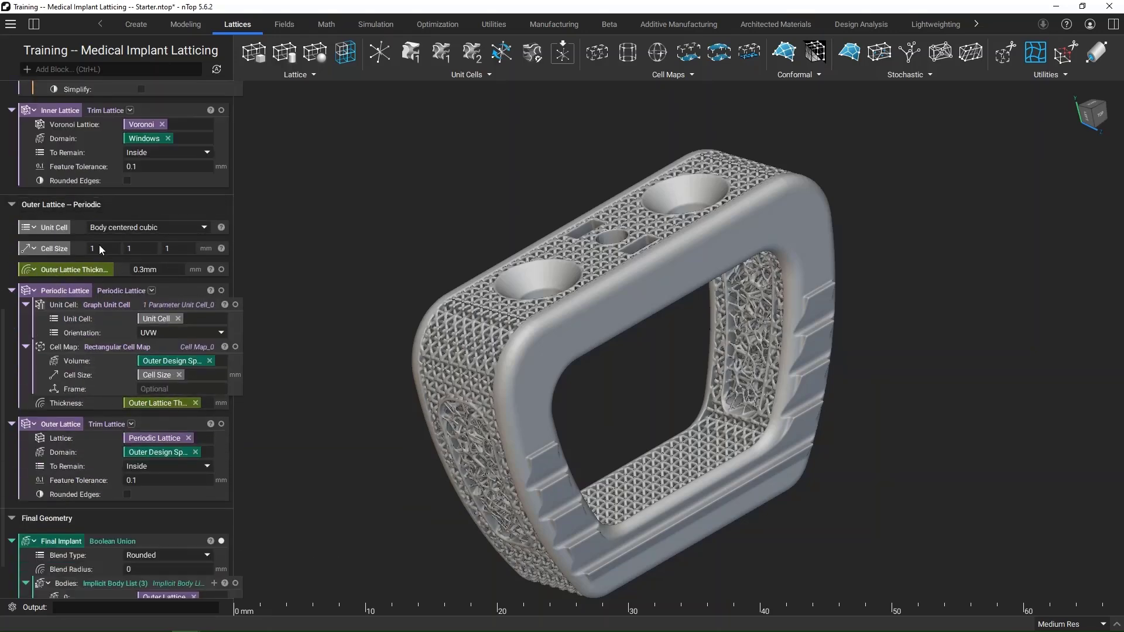
scroll(153, 407, "down", 1)
scroll(152, 405, "up", 8)
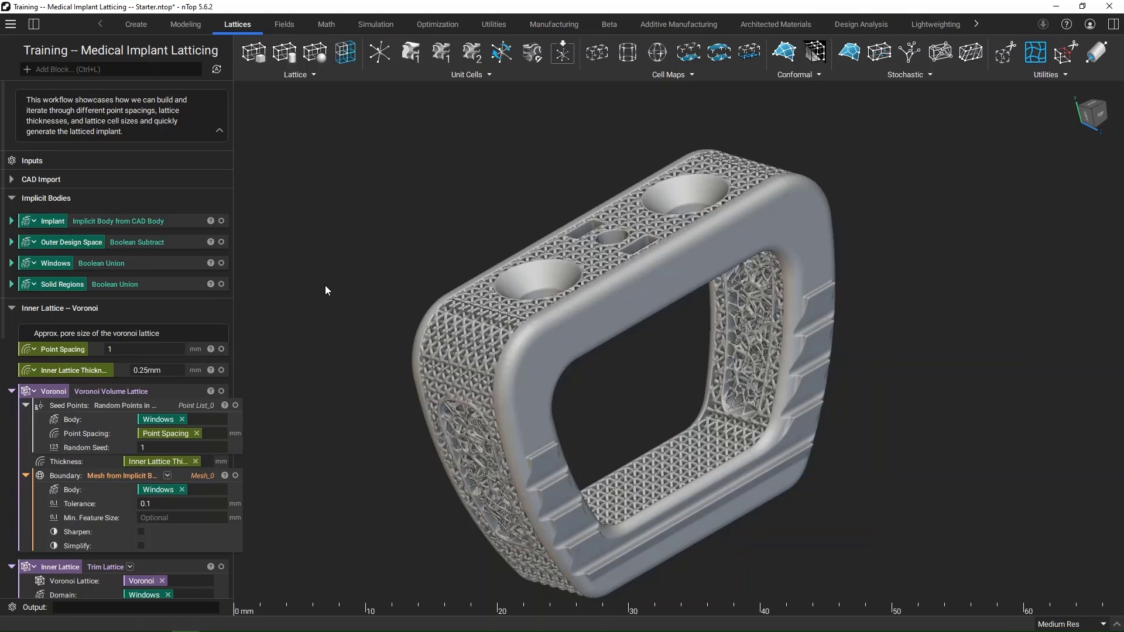
scroll(160, 371, "down", 8)
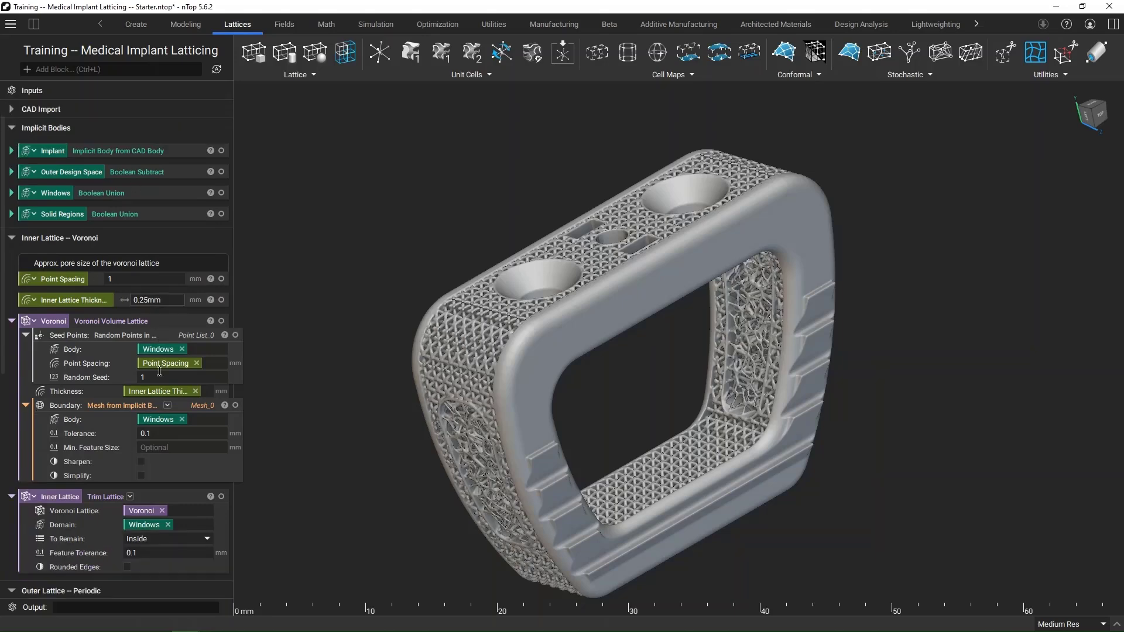
scroll(159, 371, "down", 1)
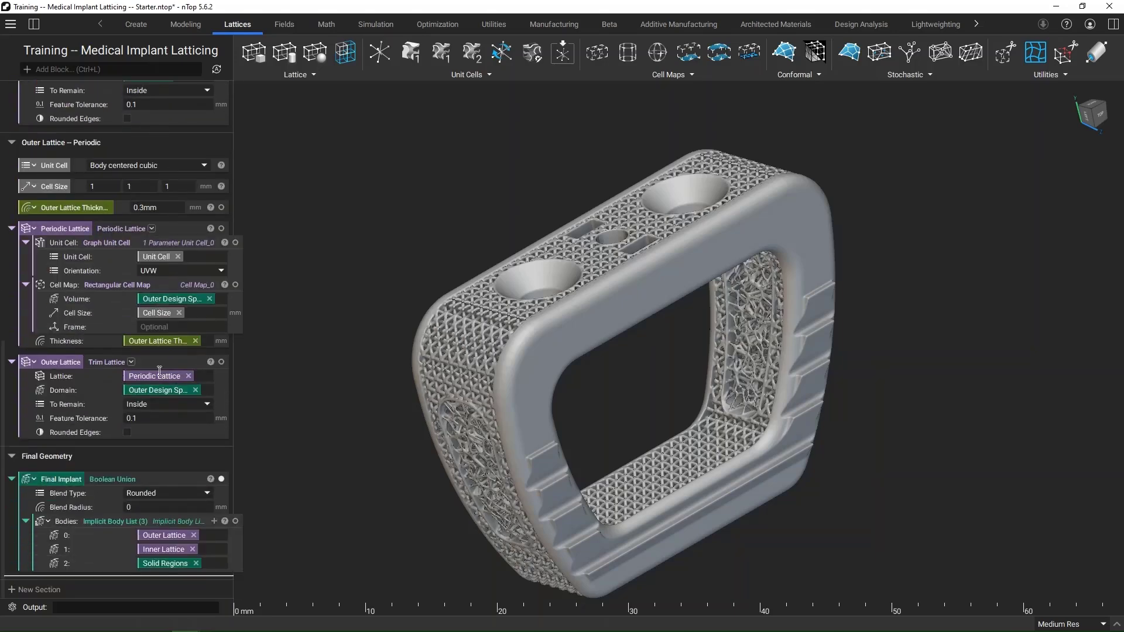
Step: Collapse the Final Implant, Outer Lattice, Periodic Lattice, Inner Lattice and Voronoi blocks and the Implicit Bodies section
left_click(10, 480)
left_click(12, 450)
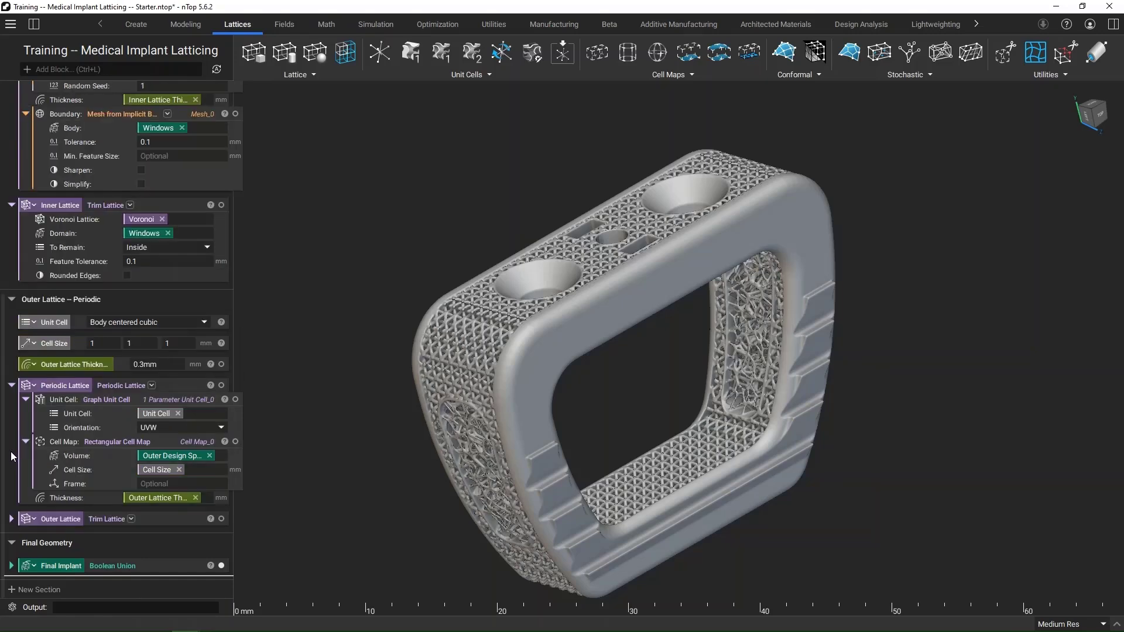
left_click(11, 387)
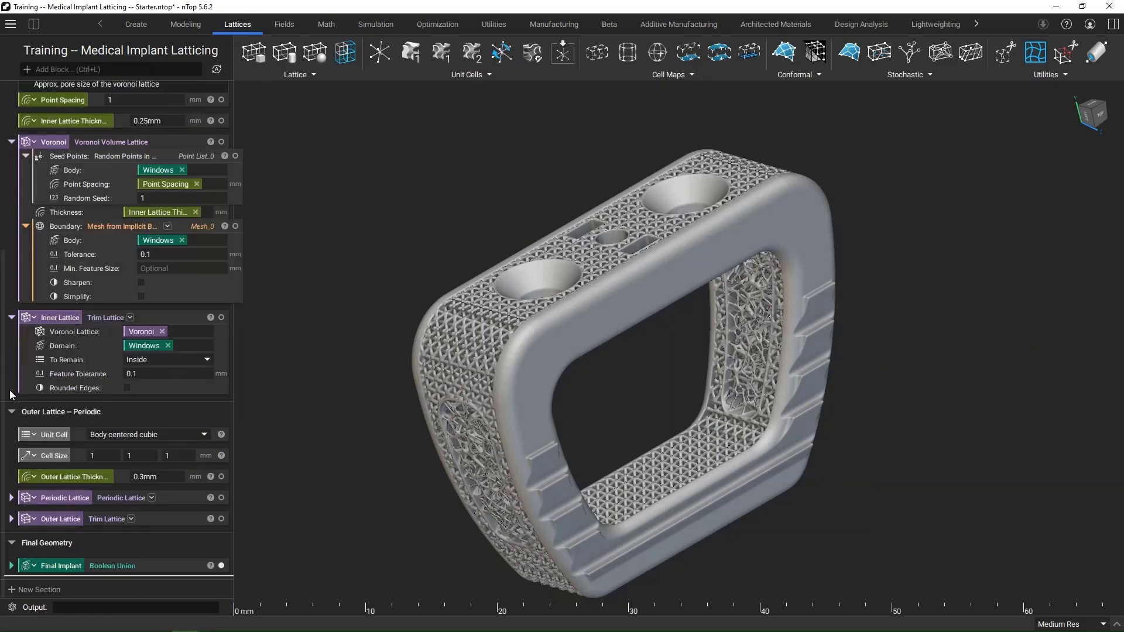
left_click(11, 320)
left_click(11, 222)
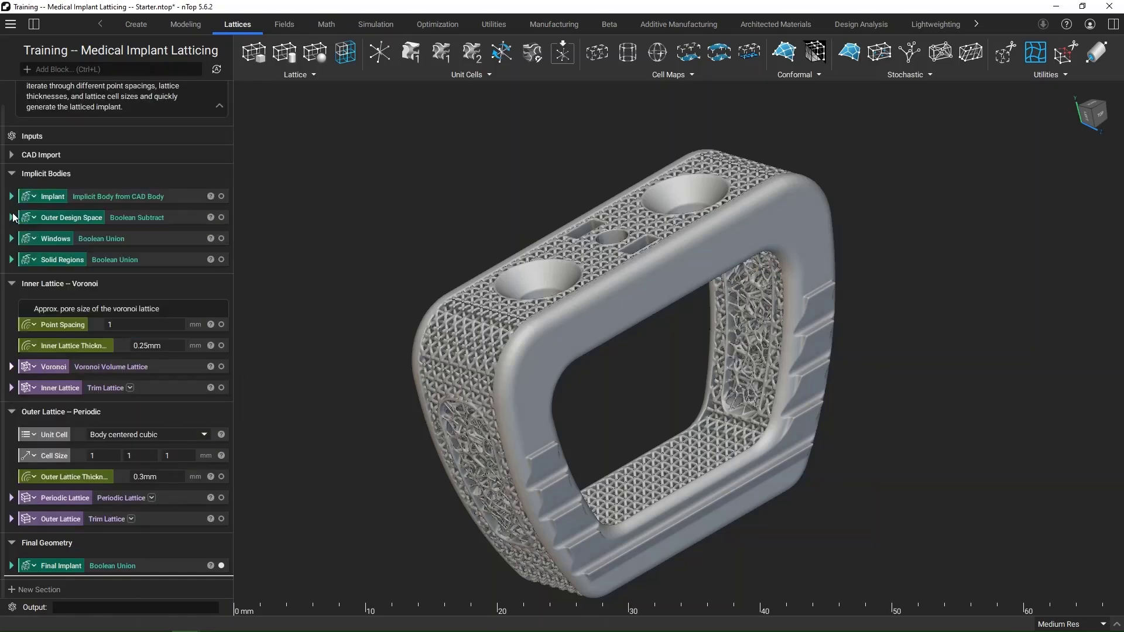
left_click(12, 173)
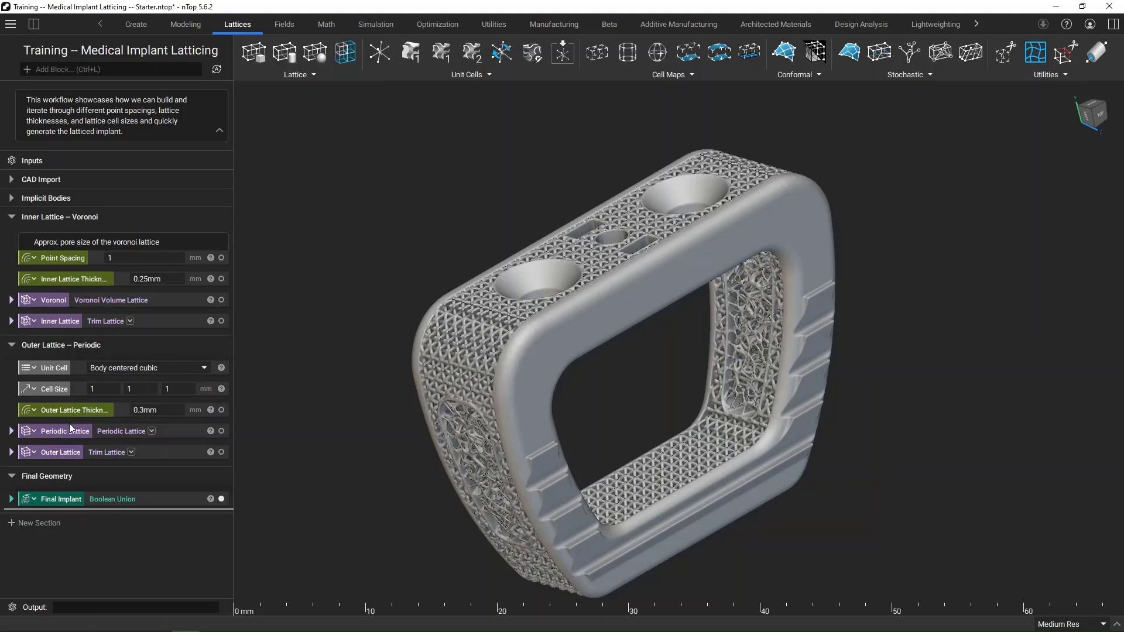
Step: Make the Point Spacing variable of the Voronoi lattice a notebook input
right_click(49, 259)
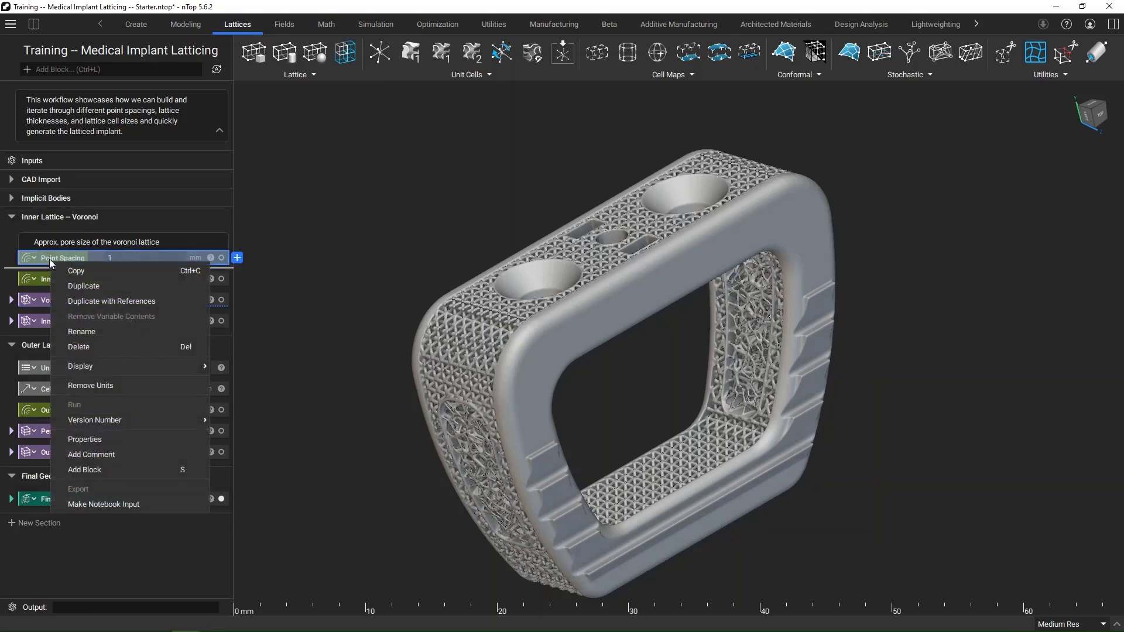
left_click(163, 505)
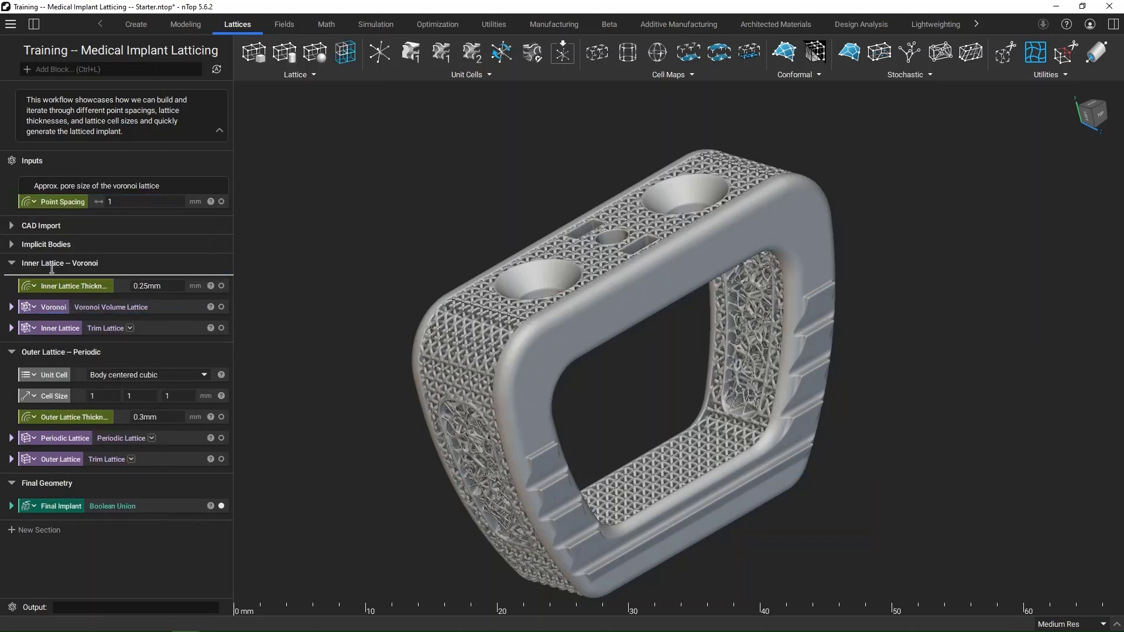
Step: Move the Inner Lattice Thickness, Unit Cell, Cell Size and Outer Lattice Thickness variables into the Inputs section below Point Spacing
left_click_drag(67, 287, 79, 216)
left_click_drag(54, 375, 102, 237)
left_click_drag(61, 396, 105, 259)
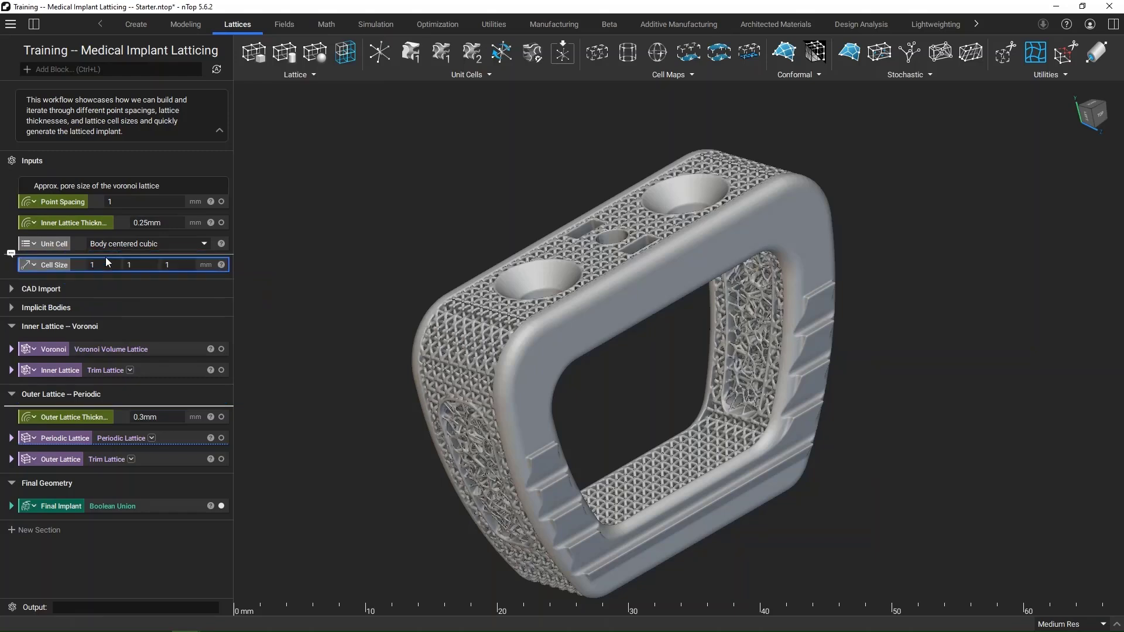
left_click_drag(67, 416, 108, 279)
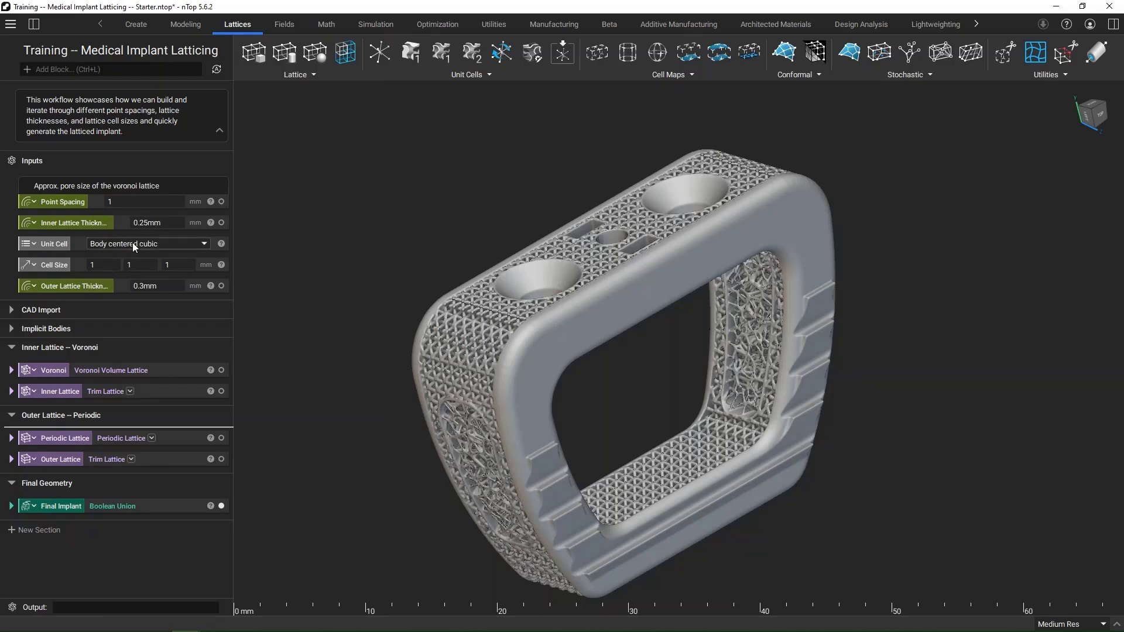
left_click(93, 265)
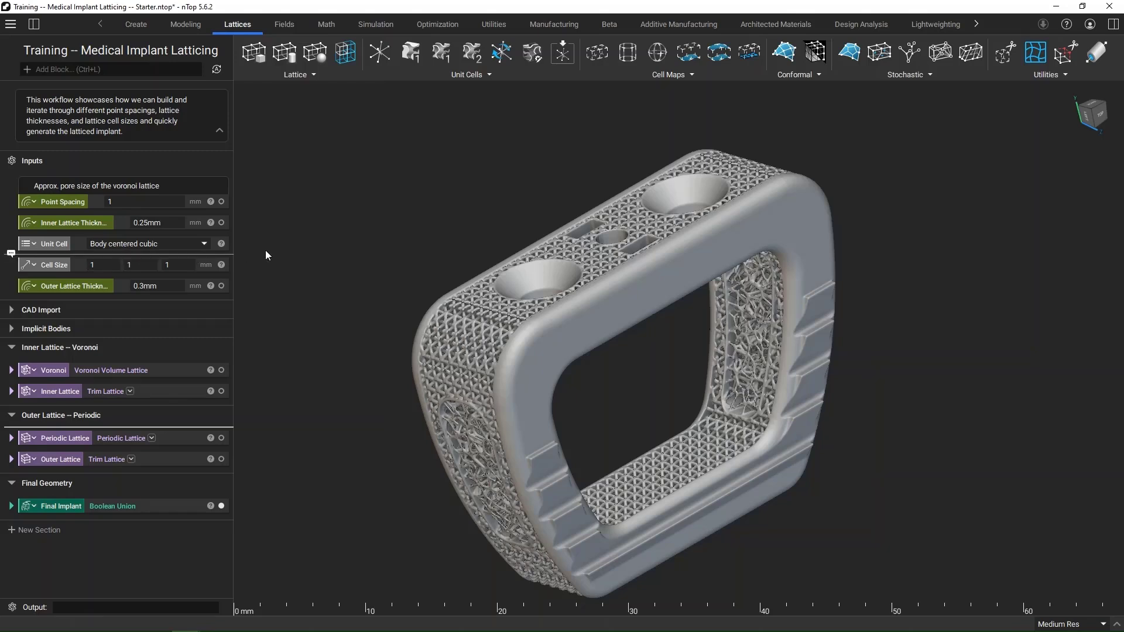
Step: Add the comment "Beam thickness of the inner voronoi lattice" above the Inner Lattice Thickness input
left_click(12, 212)
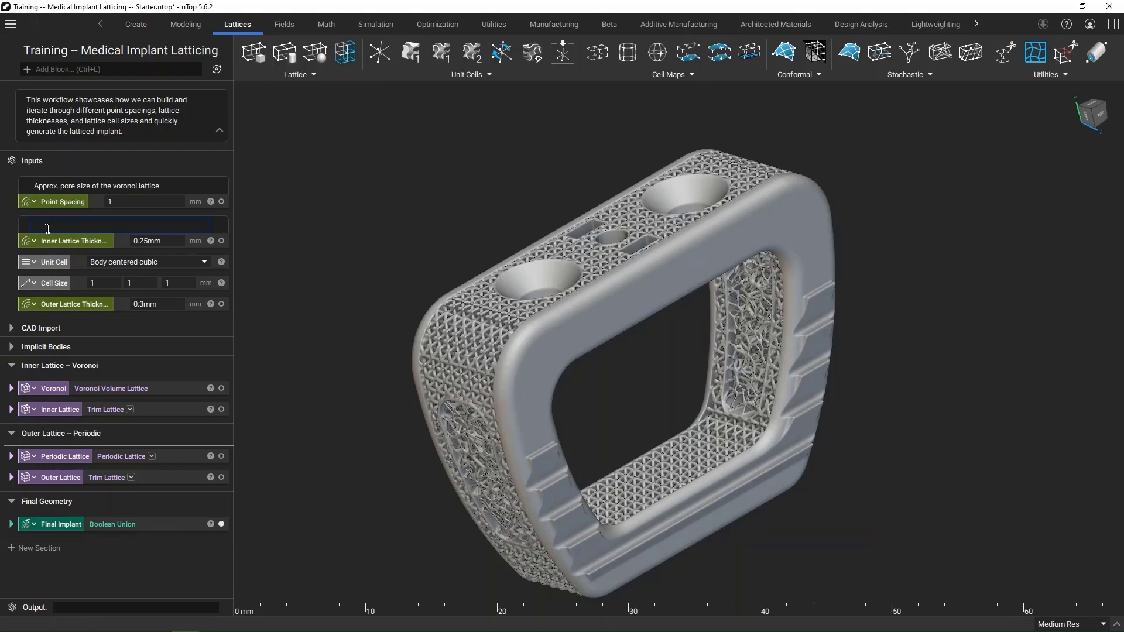
type("Beam thickness of the inner voronoi lattice")
Step: Add the comment "Unit cell type of the periodic lattice" above the Unit Cell input
left_click(13, 251)
type("Unit")
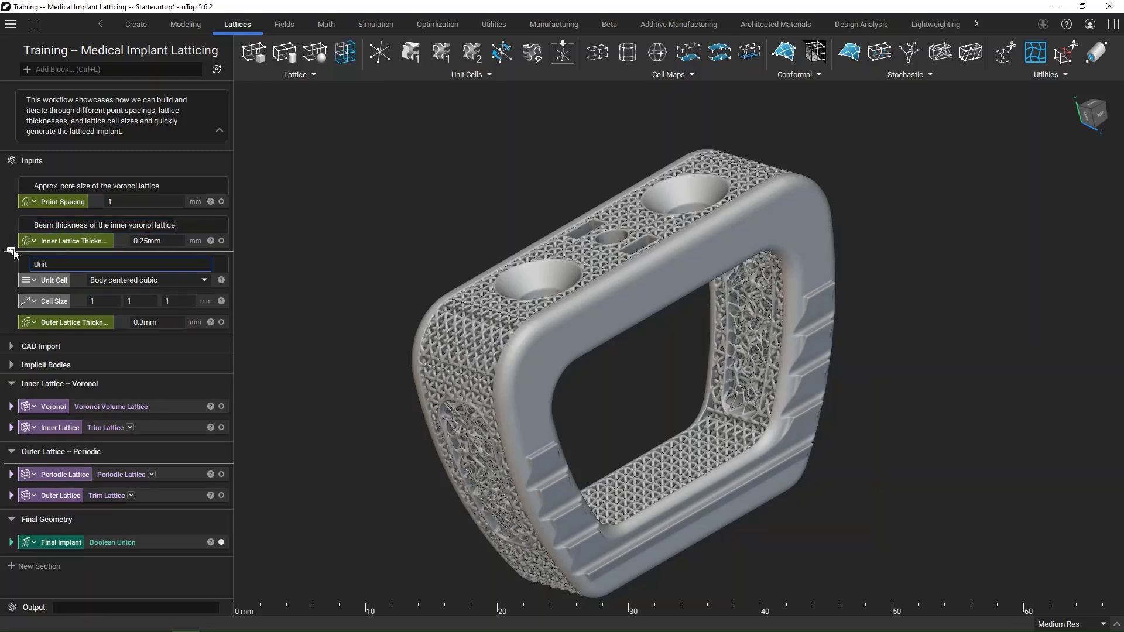
type(" cell type of the periodic lattice")
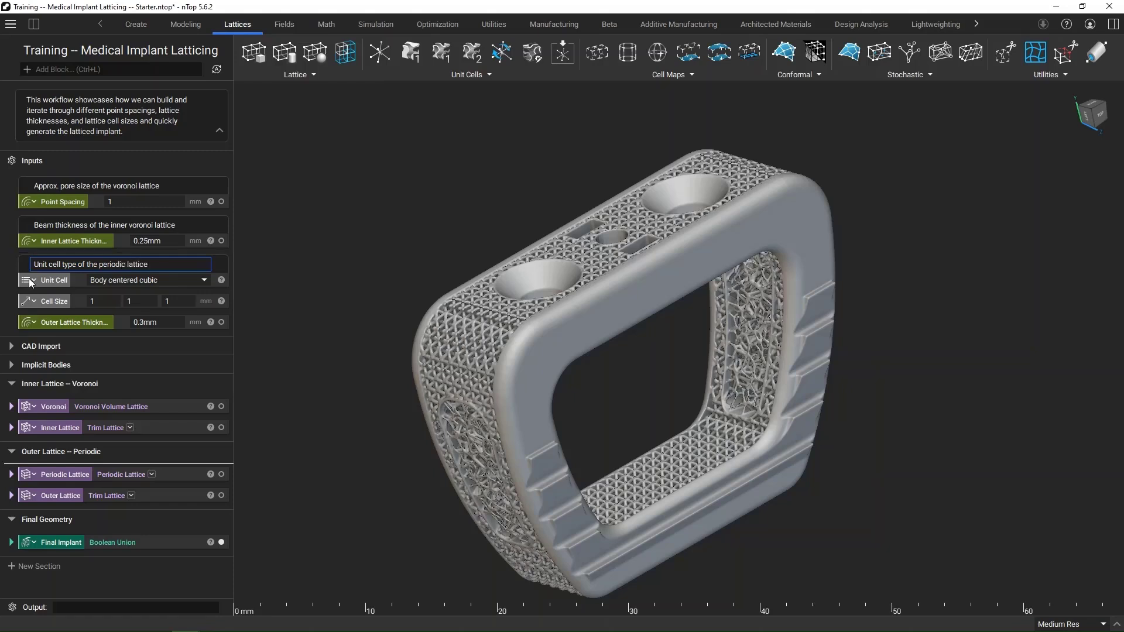
Step: Add the comment "Cell size of the periodic lattice" above the Cell Size input
left_click(11, 290)
type("Cel")
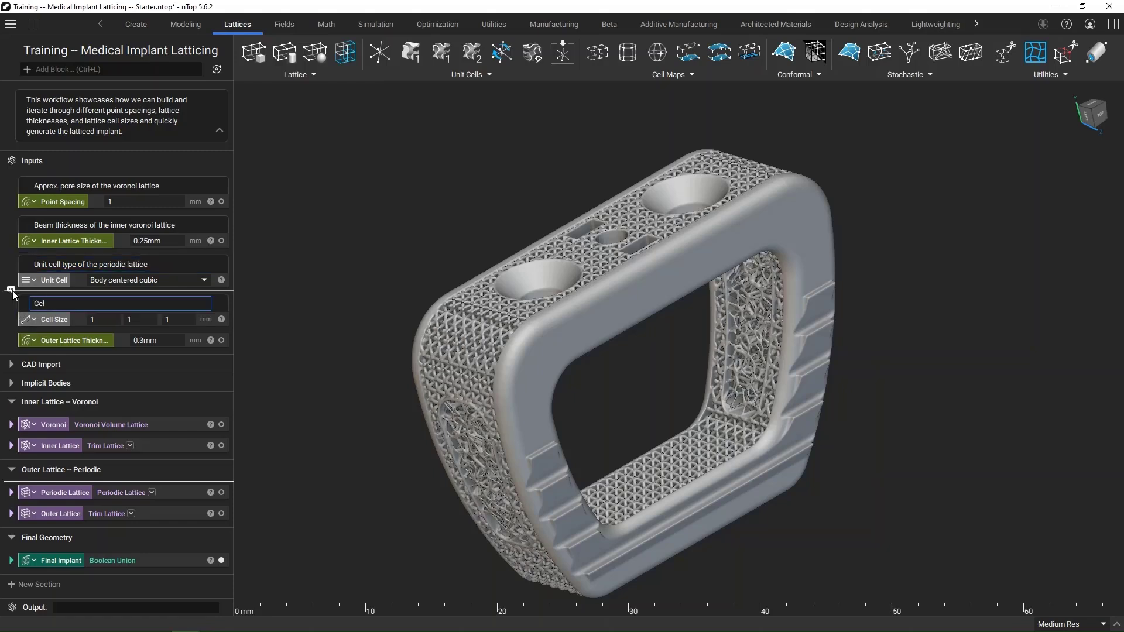
type("l size la")
type("of the perio")
type("dic lattice")
Step: Add the comment "Beam thickness of the outer peroidic lattice" above the Outer Lattice Thickness input
left_click(11, 329)
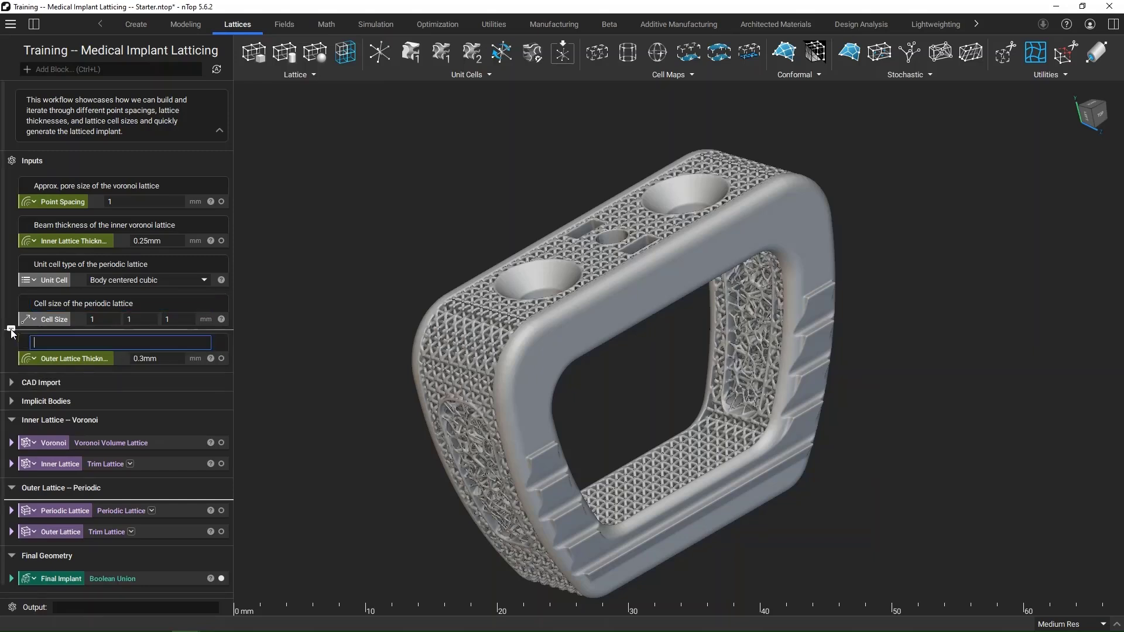
type("Beam thickness of the outer peroidic lattice")
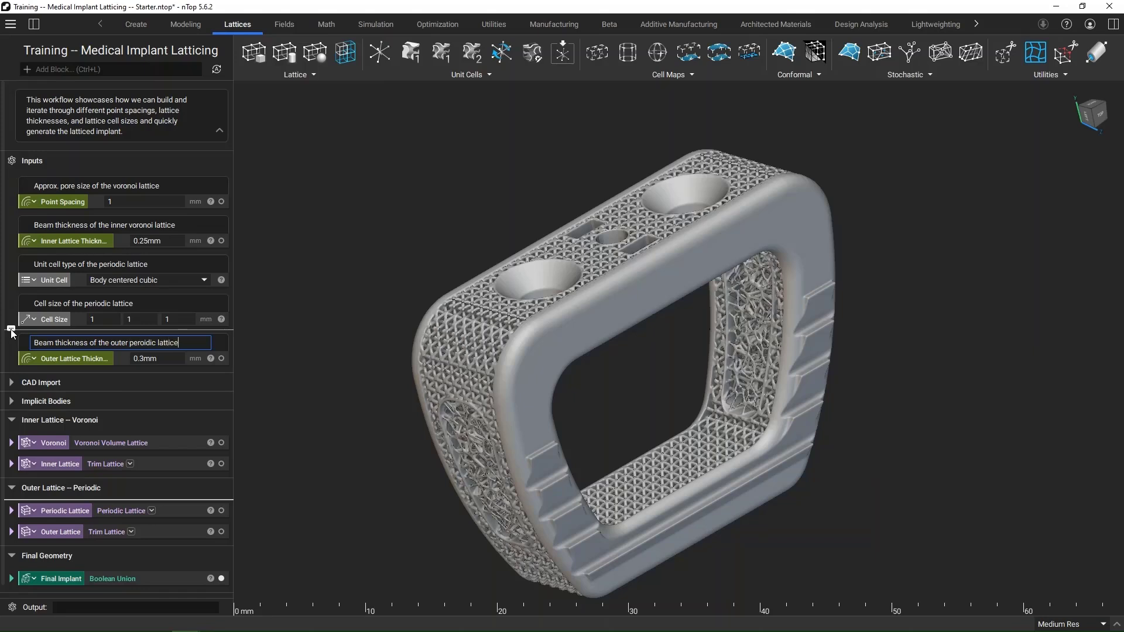
key("Return")
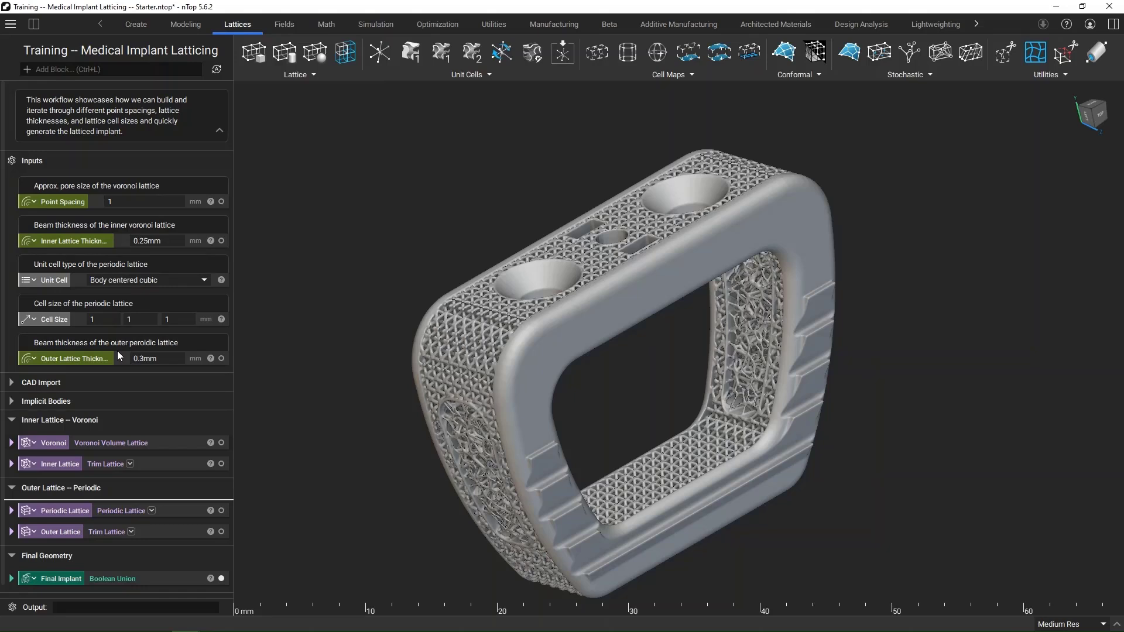
Step: Set the Final Implant variable as the notebook's output
scroll(129, 468, "down", 1)
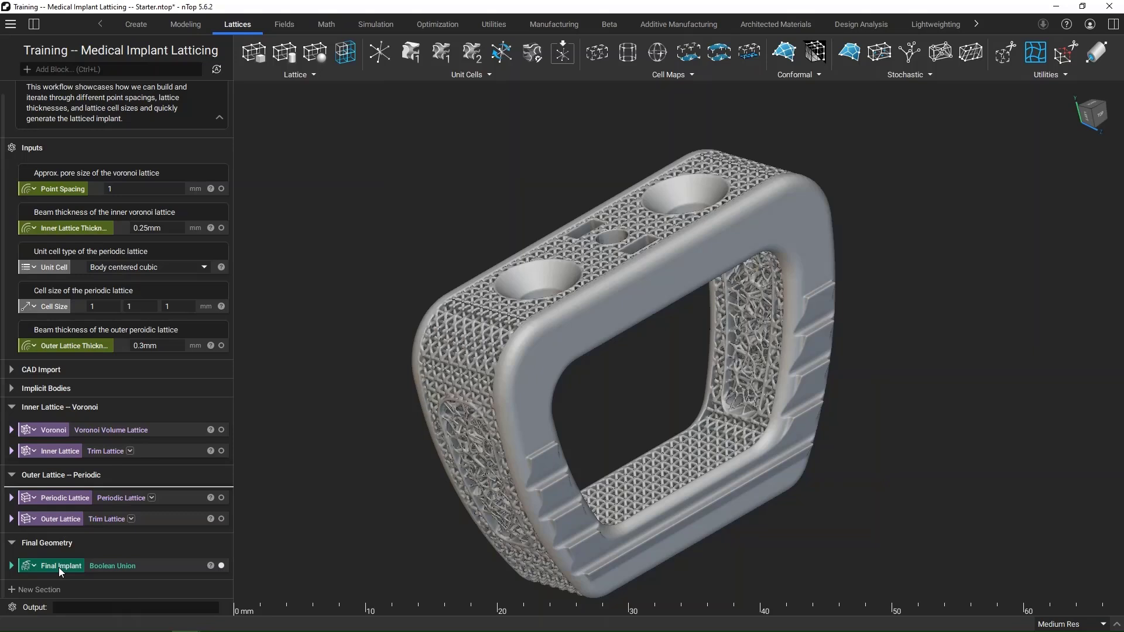
left_click_drag(68, 566, 95, 613)
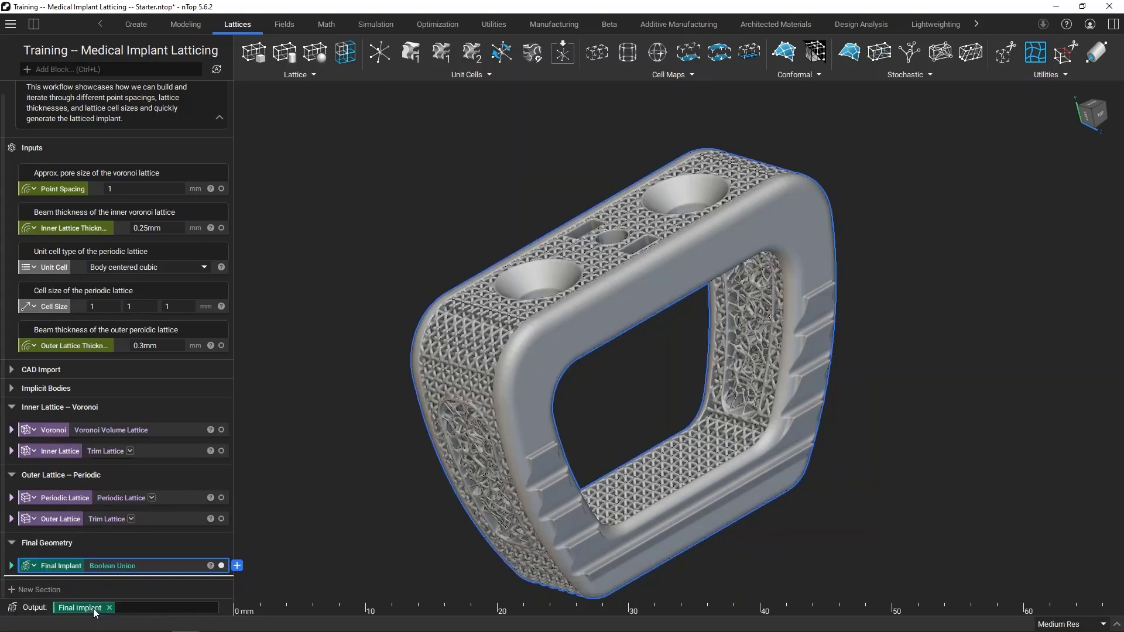
left_click(303, 517)
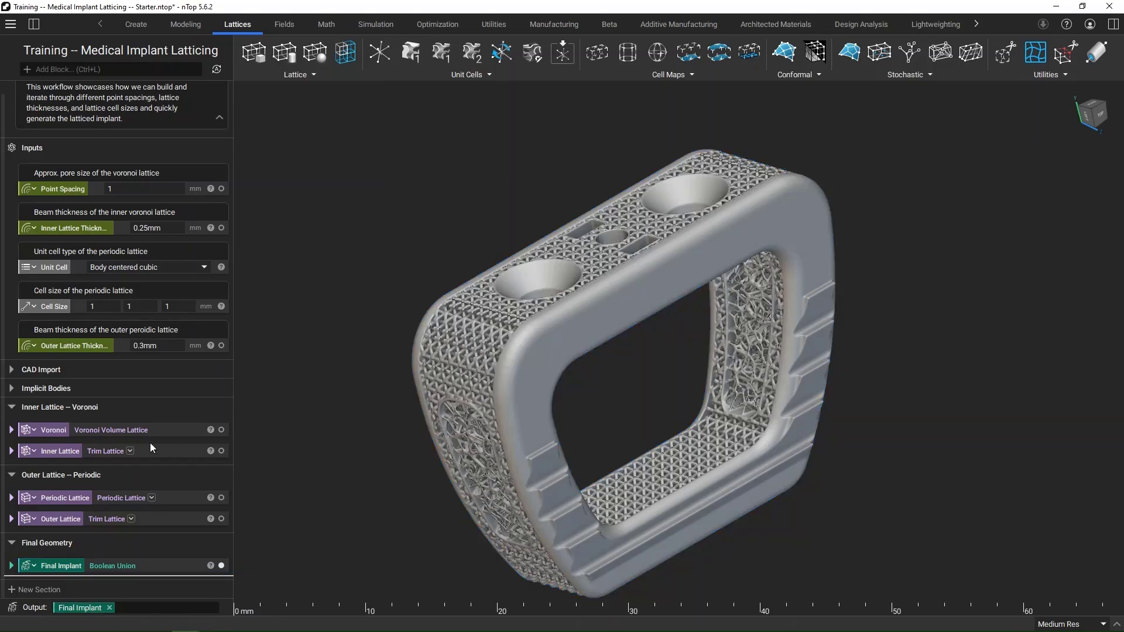
Step: Save the finished implant latticing notebook with Save As
scroll(150, 443, "up", 1)
scroll(150, 443, "down", 1)
left_click(10, 26)
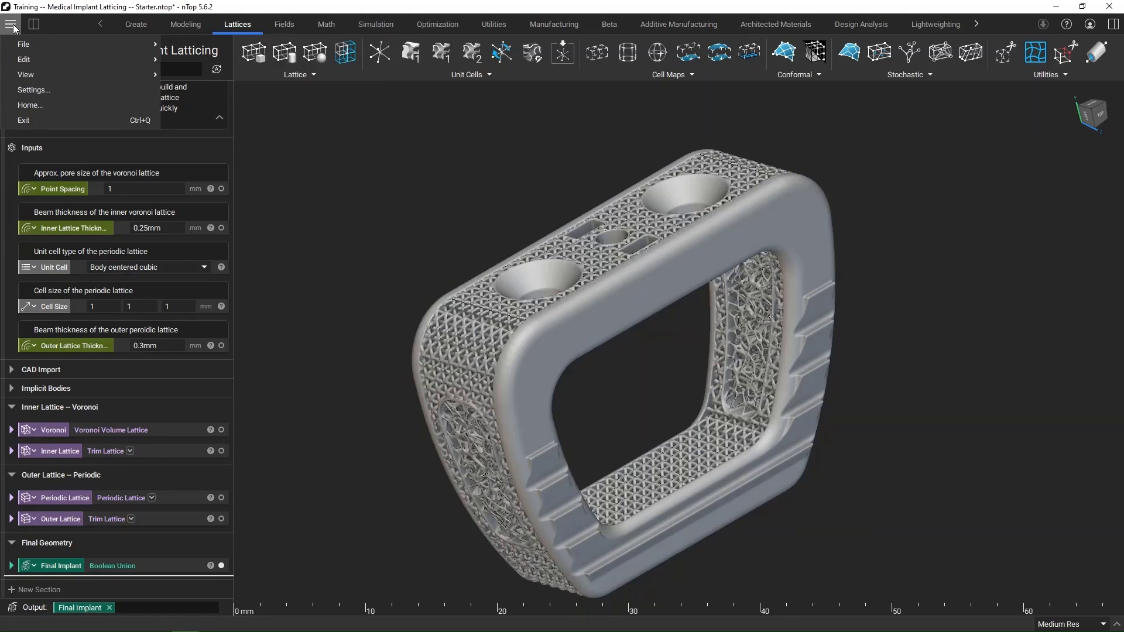
mouse_move(20, 43)
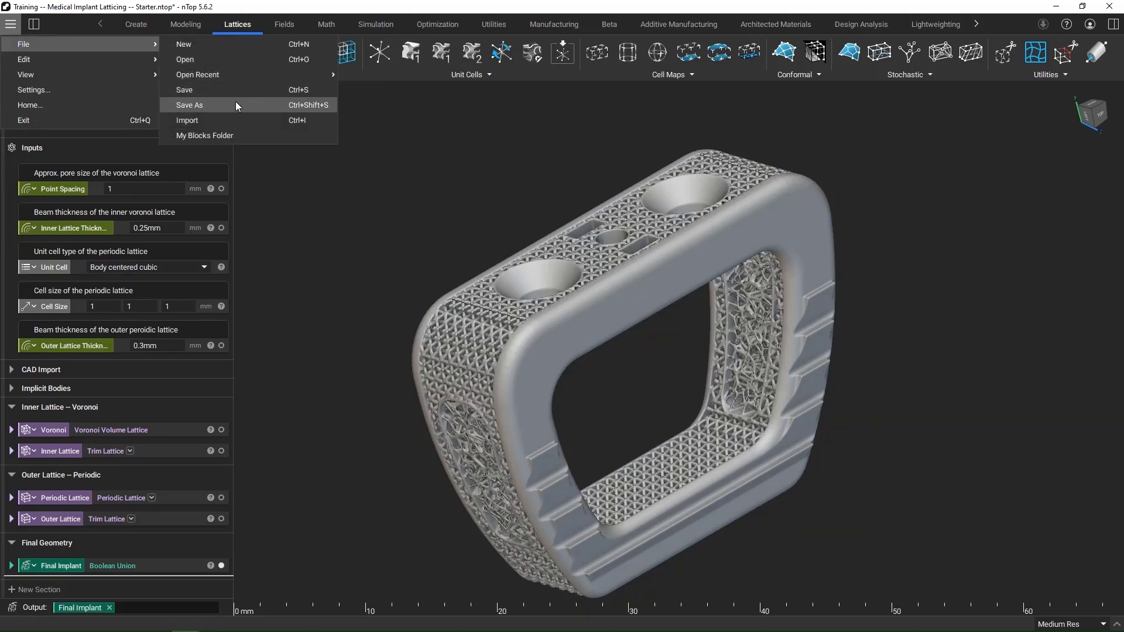
left_click(235, 100)
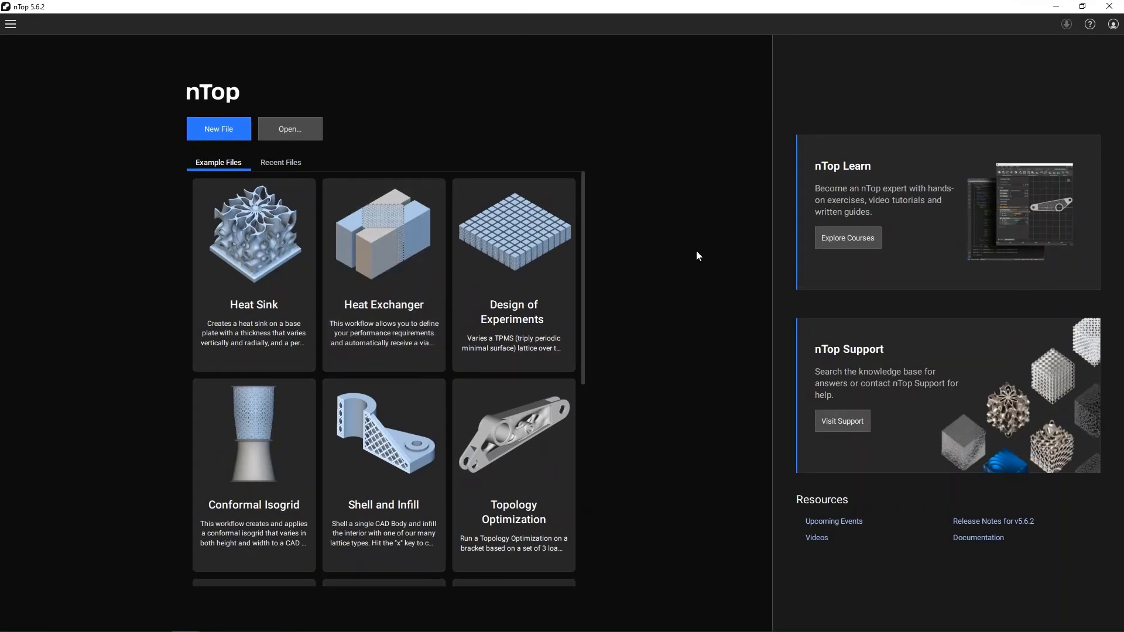
Step: Create a new blank notebook and hide its information and display panel
left_click(233, 132)
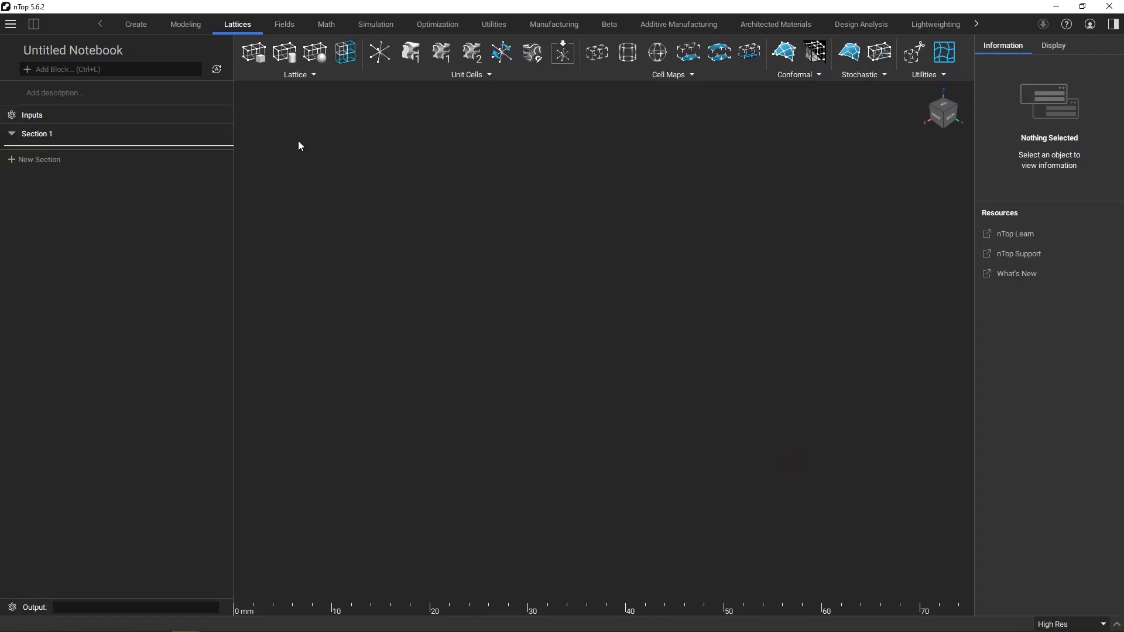
left_click(1114, 24)
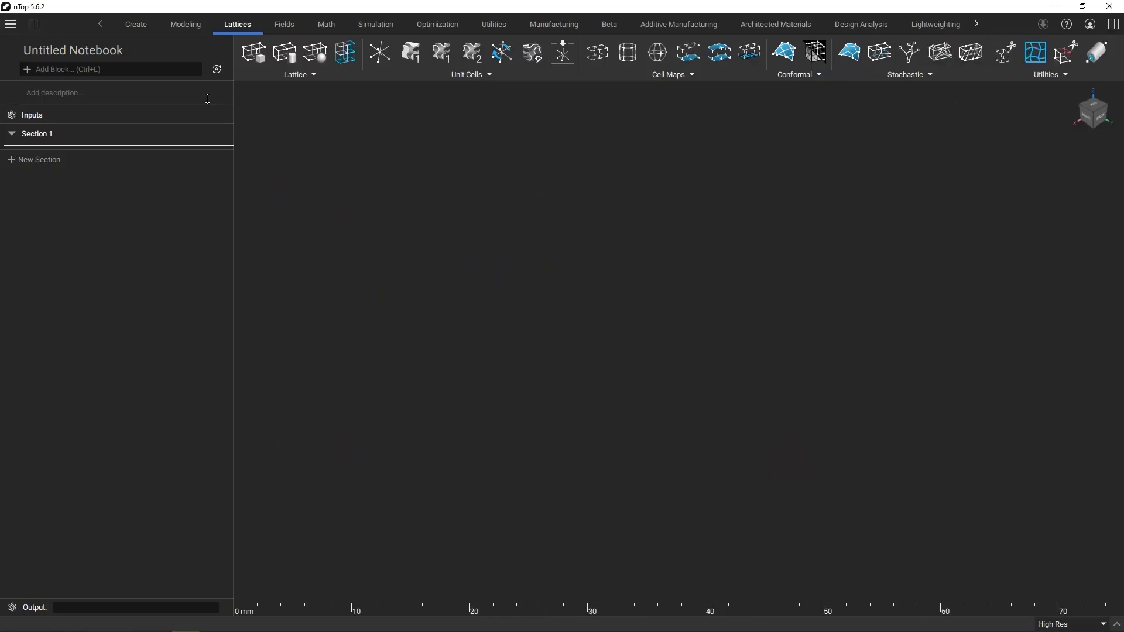
left_click(11, 26)
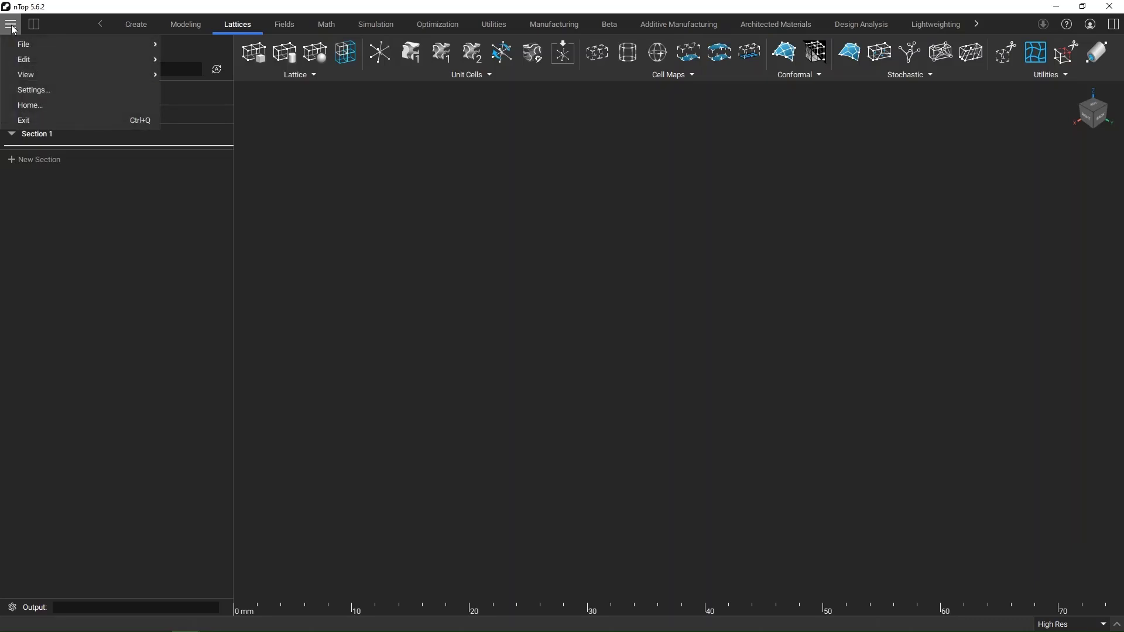
mouse_move(27, 44)
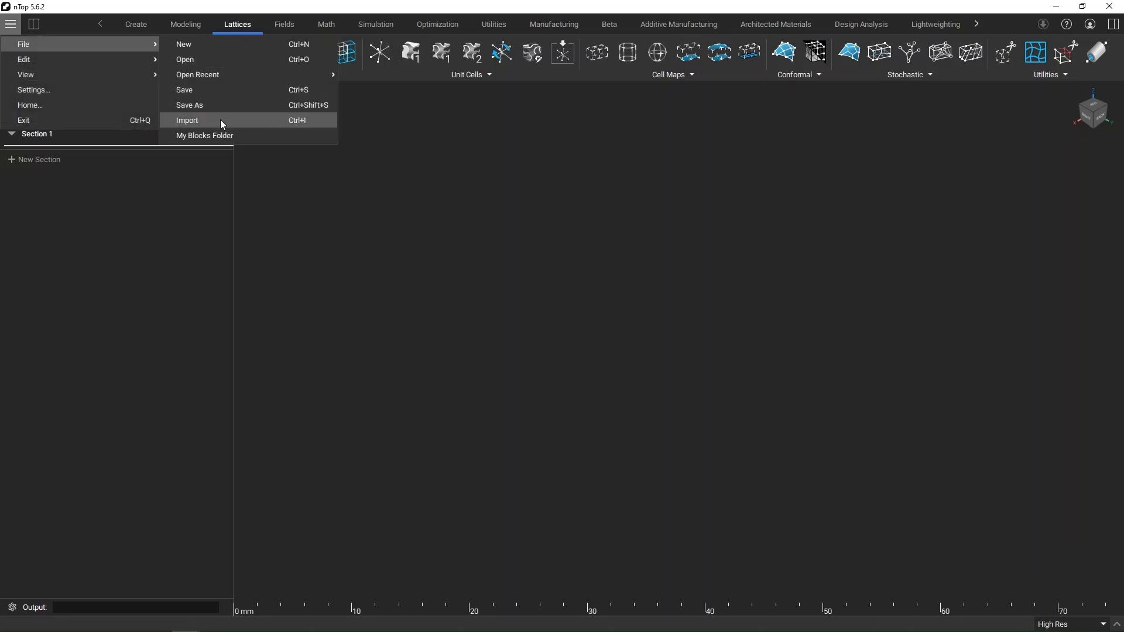
left_click(442, 231)
Step: Import the saved medical implant latticing notebook as a custom block and add it to Section 1
left_click(34, 24)
left_click(66, 45)
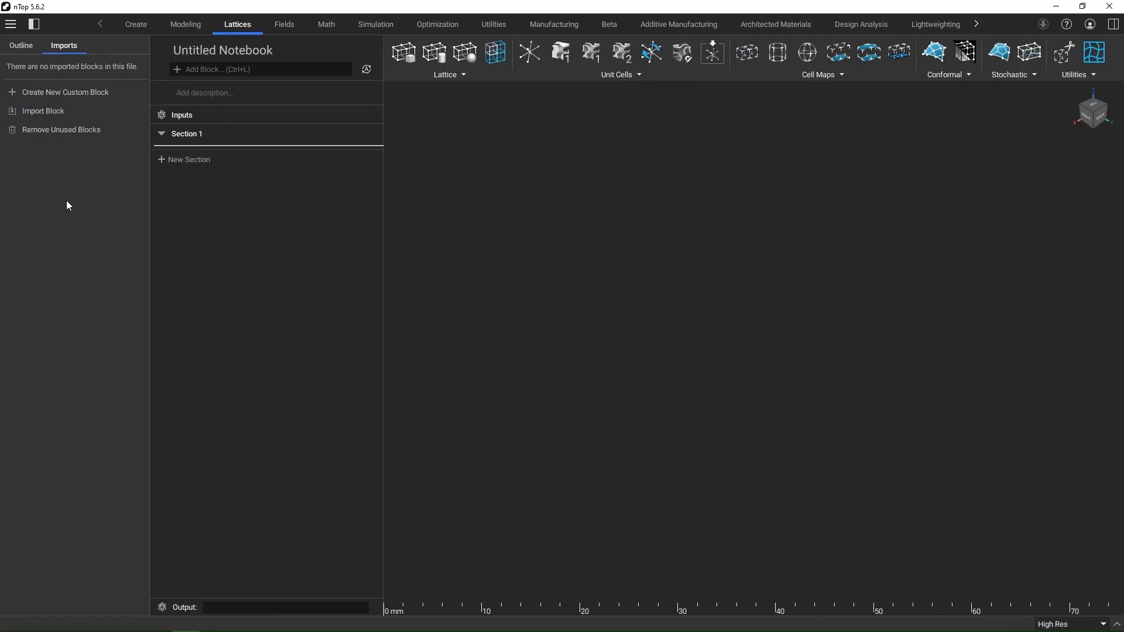
left_click(53, 119)
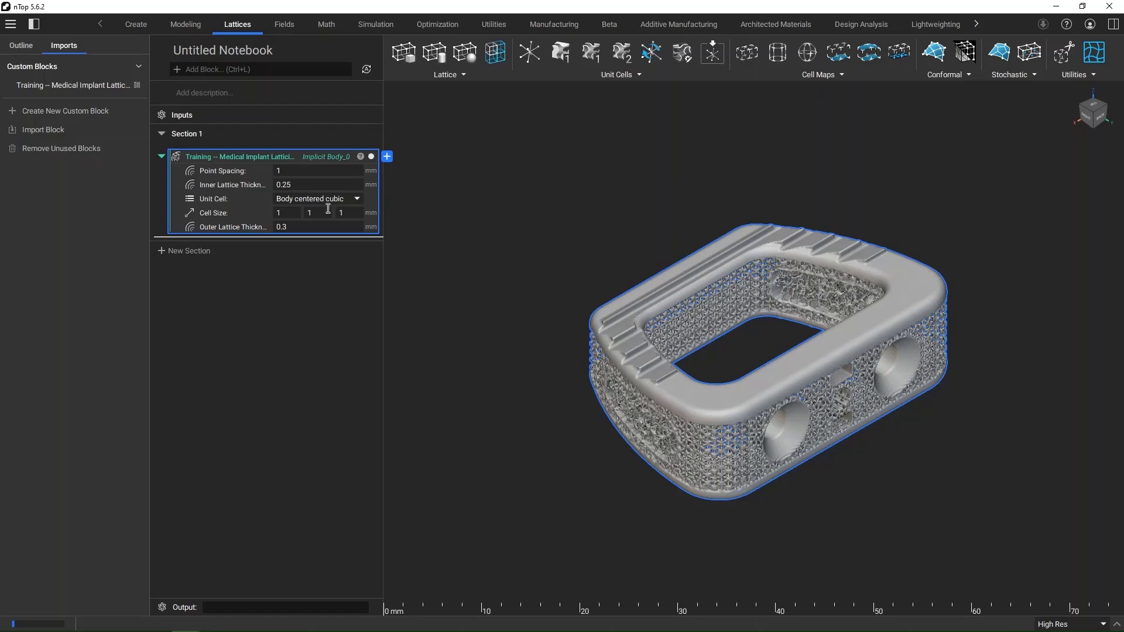
Step: Inspect the inner and outer lattices of the implant generated by the custom block, with the imports list hidden
right_click_drag(808, 380, 672, 97)
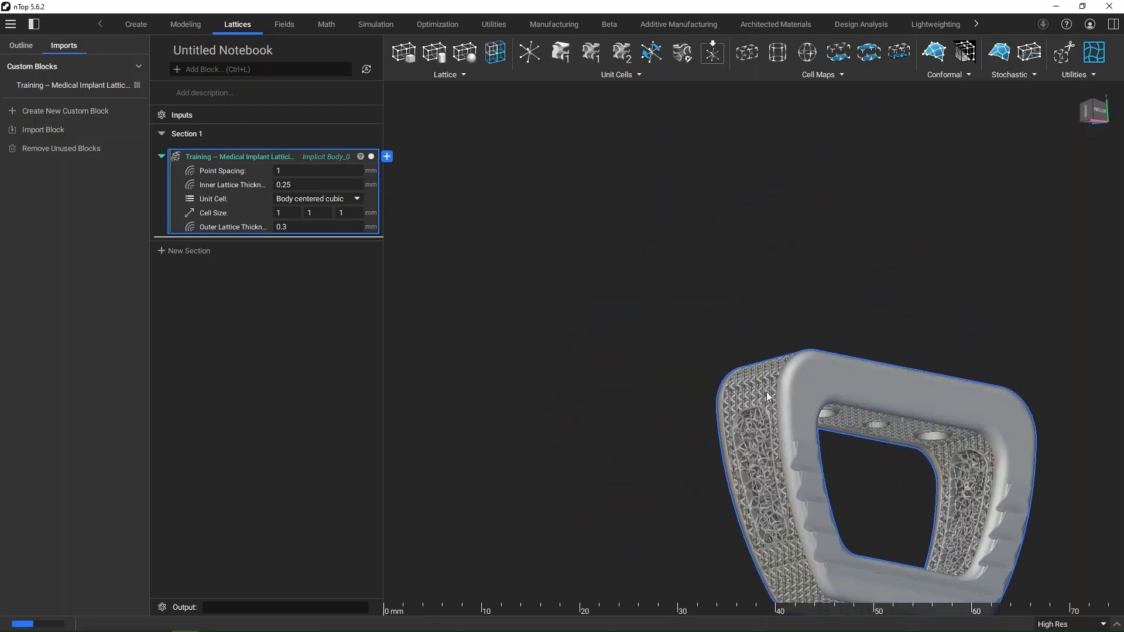
scroll(757, 446, "up", 2)
middle_click_drag(849, 399, 641, 218)
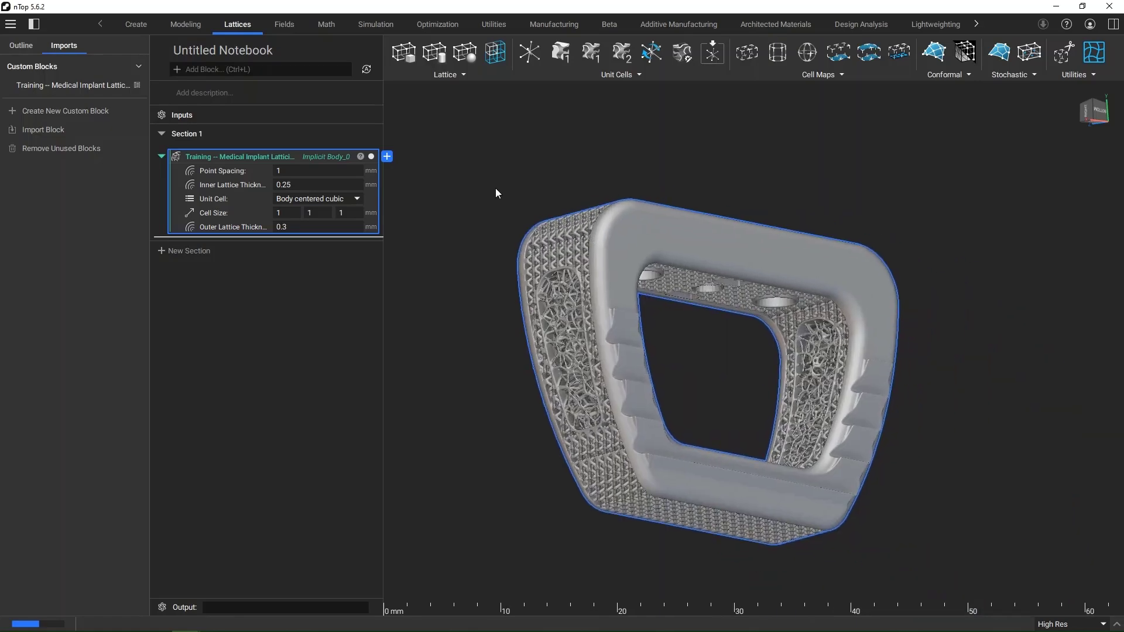
left_click(33, 23)
right_click_drag(400, 239, 624, 329)
left_click(217, 134)
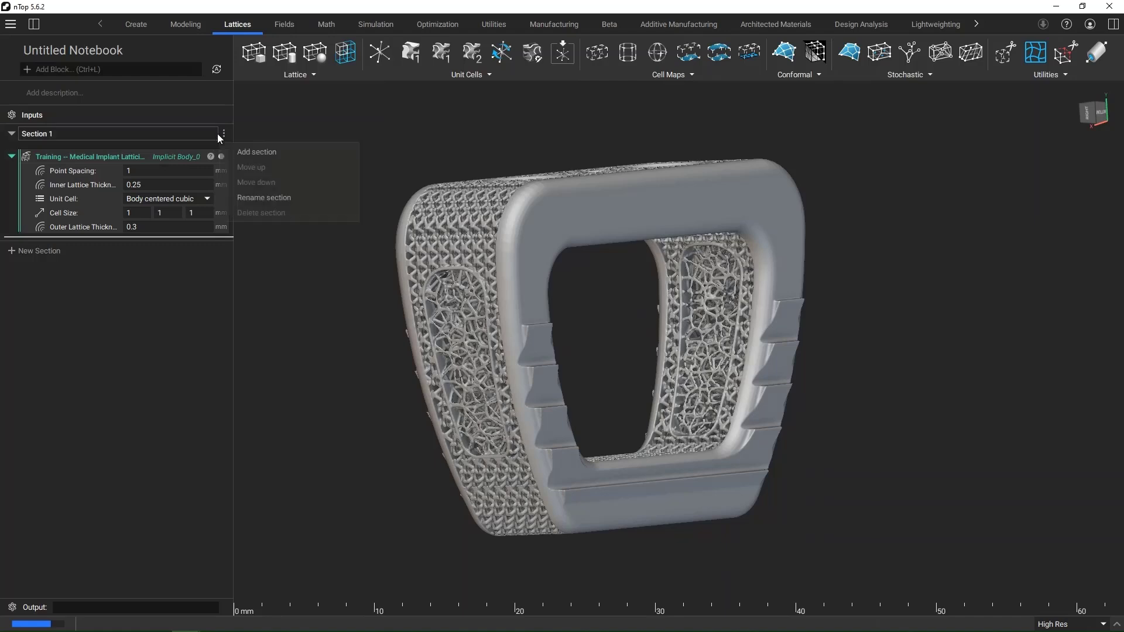
left_click(265, 300)
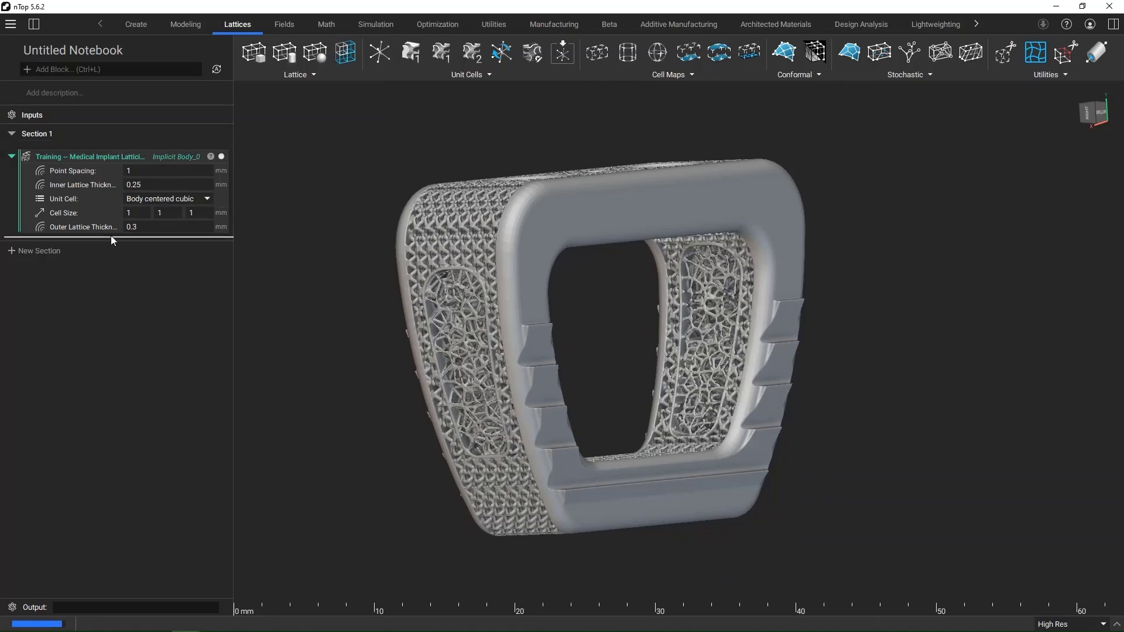
Step: Set the custom block's Point Spacing to 0.5 mm and its Inner Lattice Thickness to 0.1 mm
left_click(151, 172)
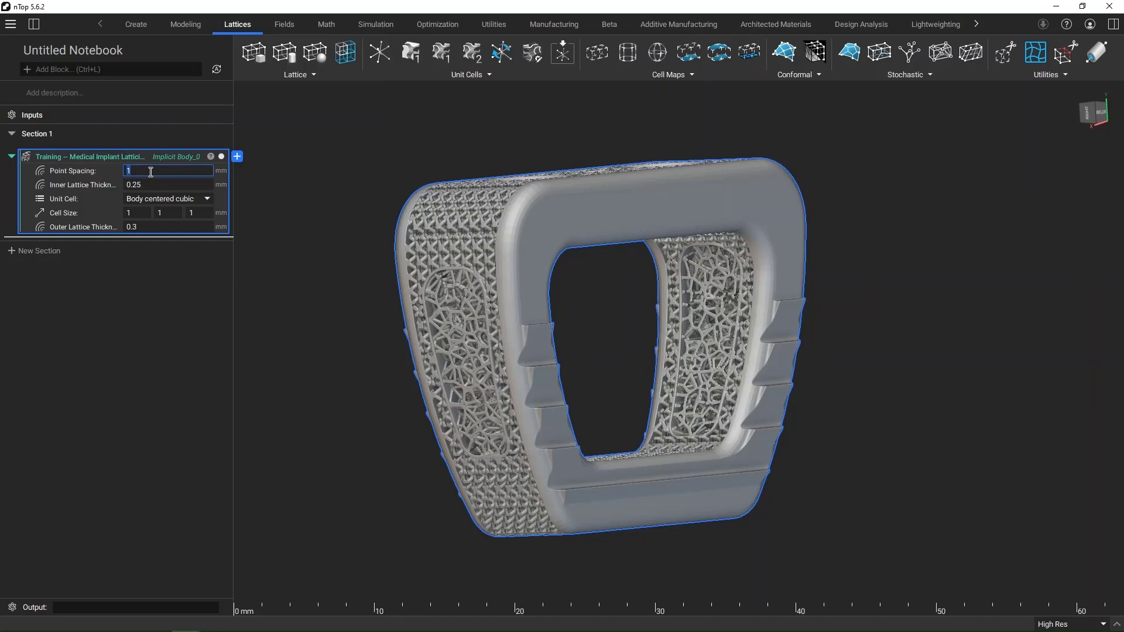
type("0.5")
left_click(151, 185)
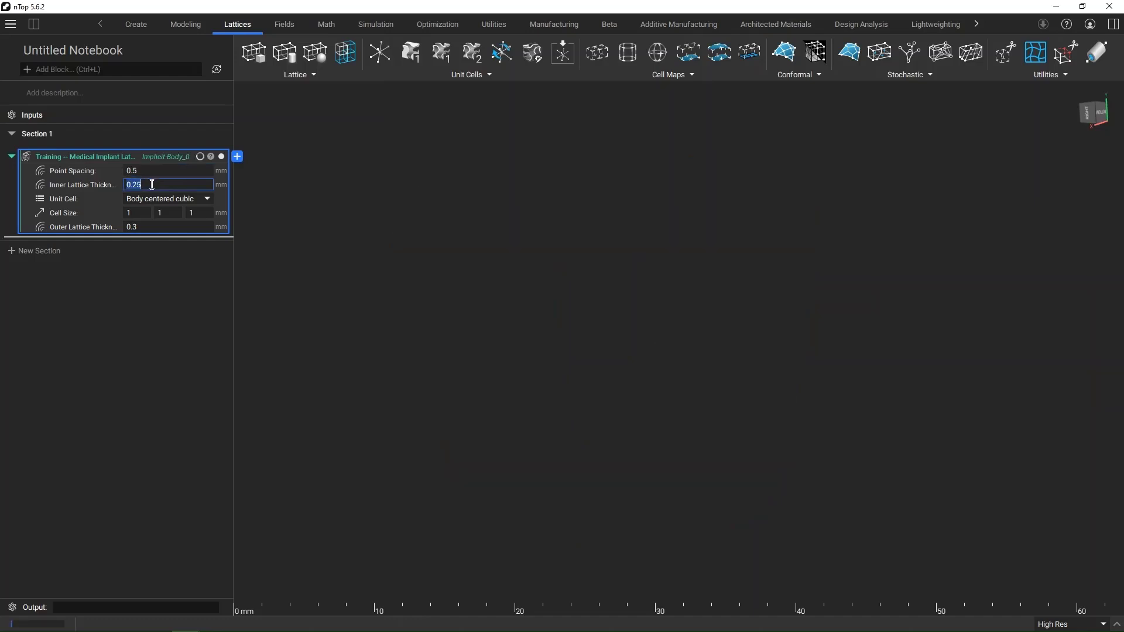
left_click(153, 185)
key("BackSpace")
key("BackSpace")
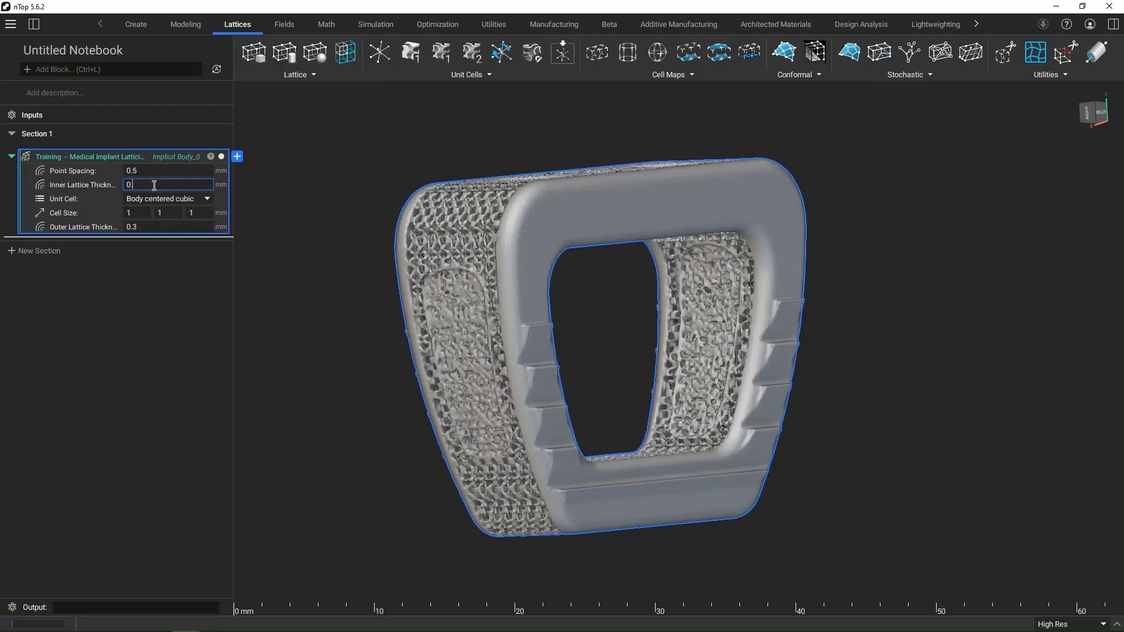
type("1")
key("Return")
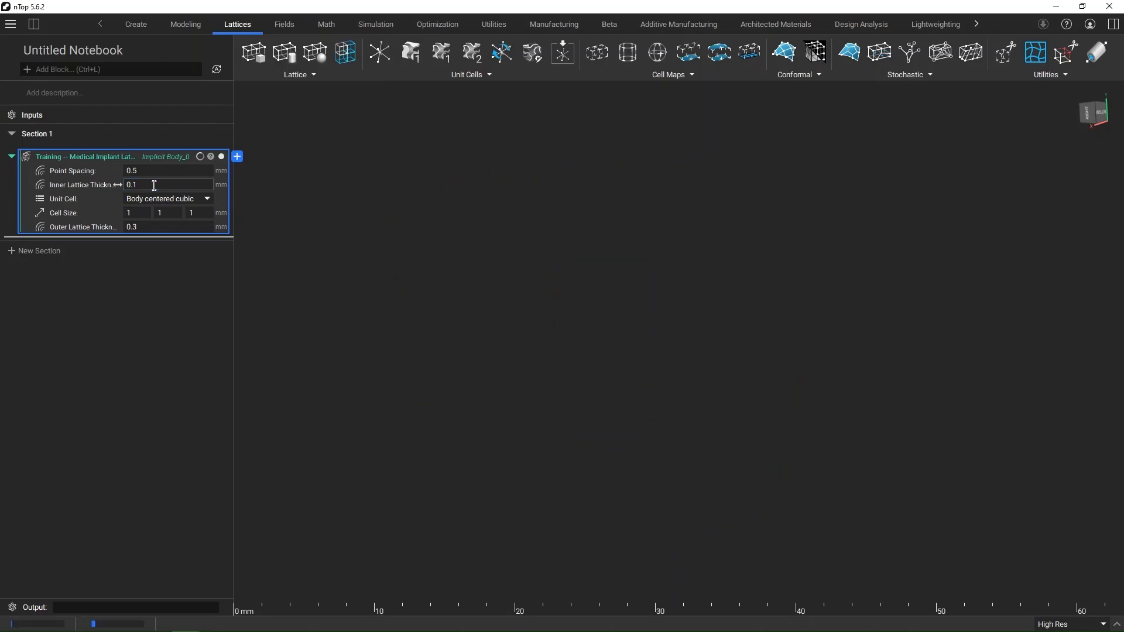
Step: Change the custom block's unit cell to Fluorite and its cell size to 3 × 3 × 3 mm
left_click(151, 200)
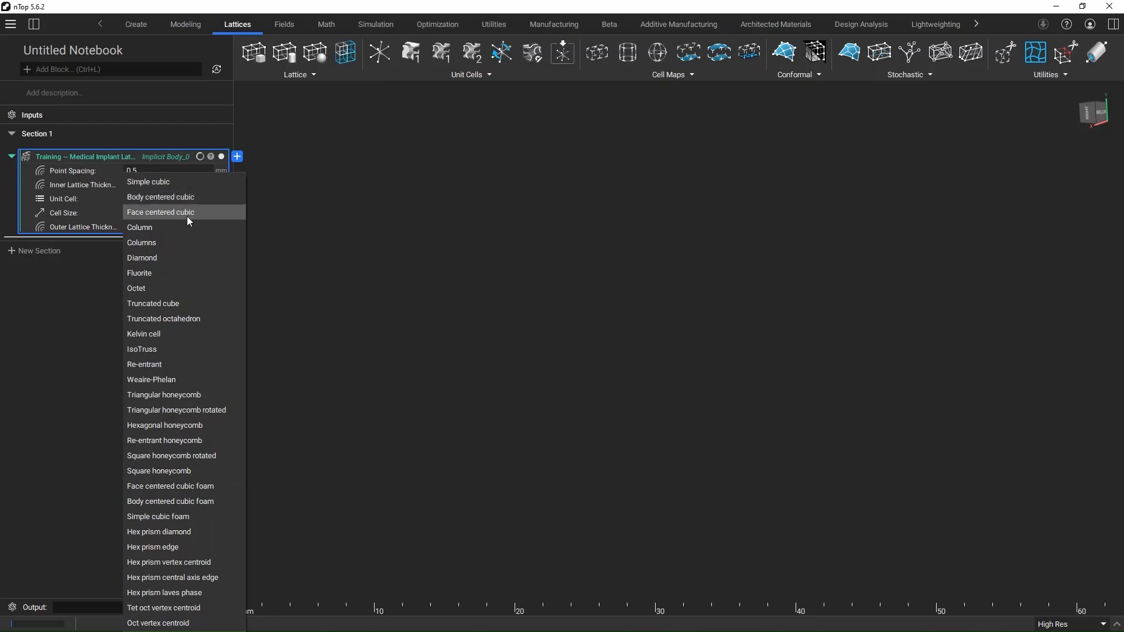
left_click(160, 271)
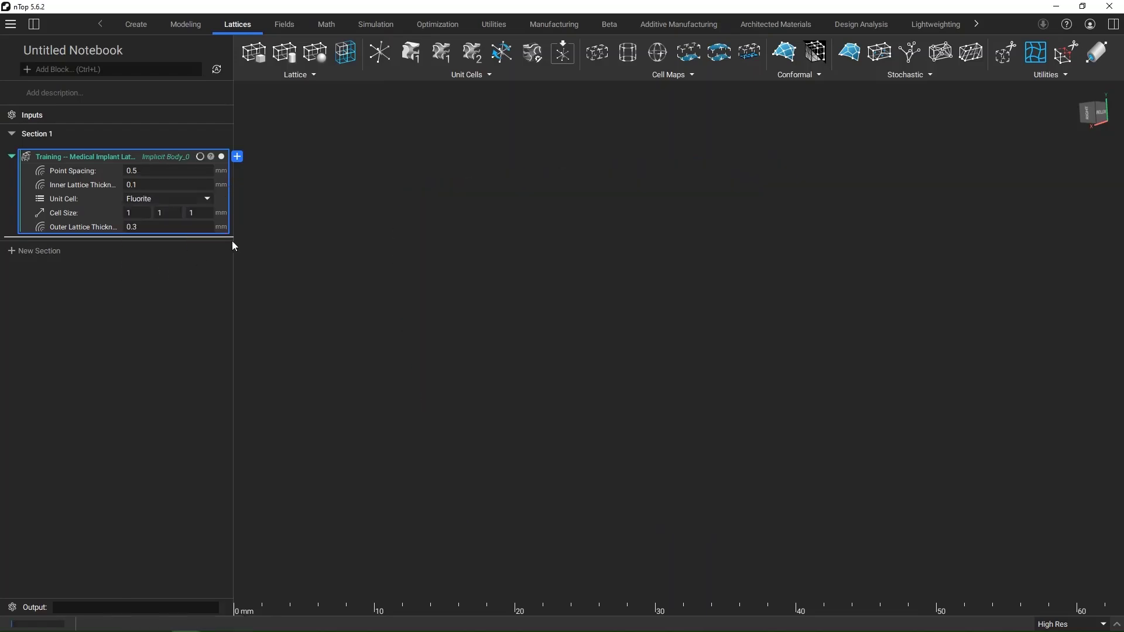
double_click(138, 213)
type("3")
key("Tab")
type("3")
key("Tab")
type("3")
key("Return")
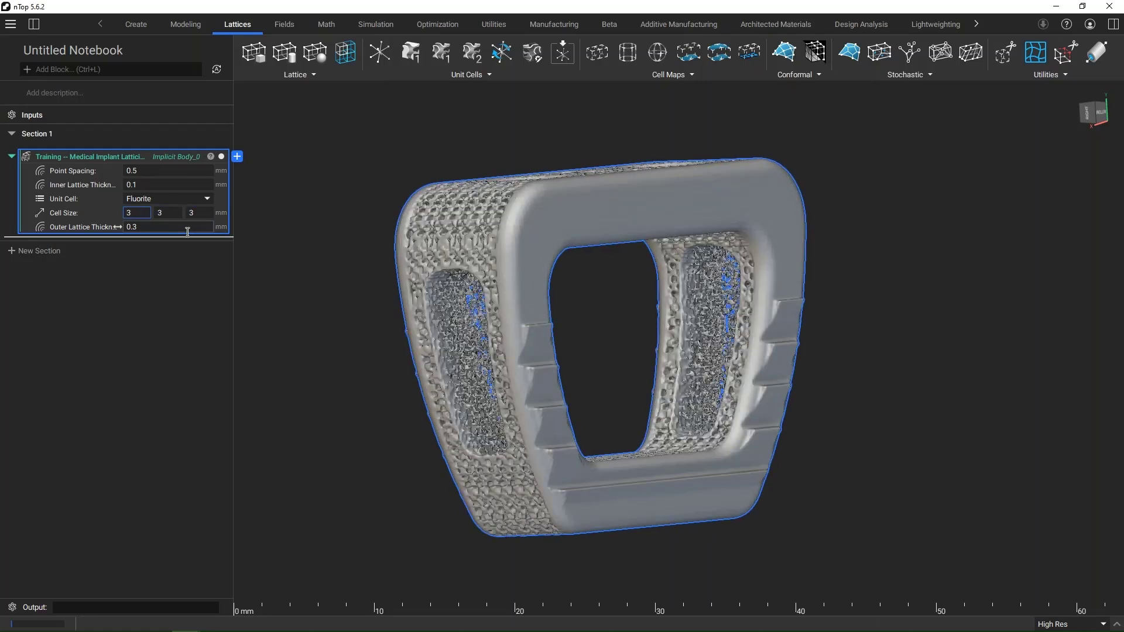
Step: Set the custom block's Outer Lattice Thickness to 1 mm and inspect the regenerated implant from several sides
double_click(186, 227)
type("1")
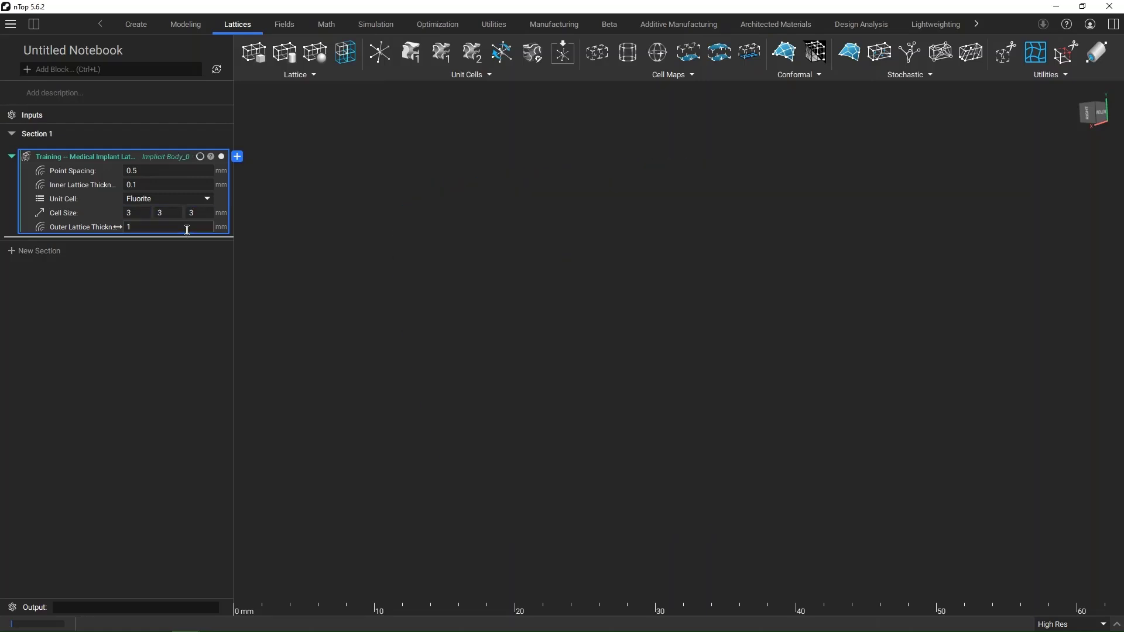
key("Return")
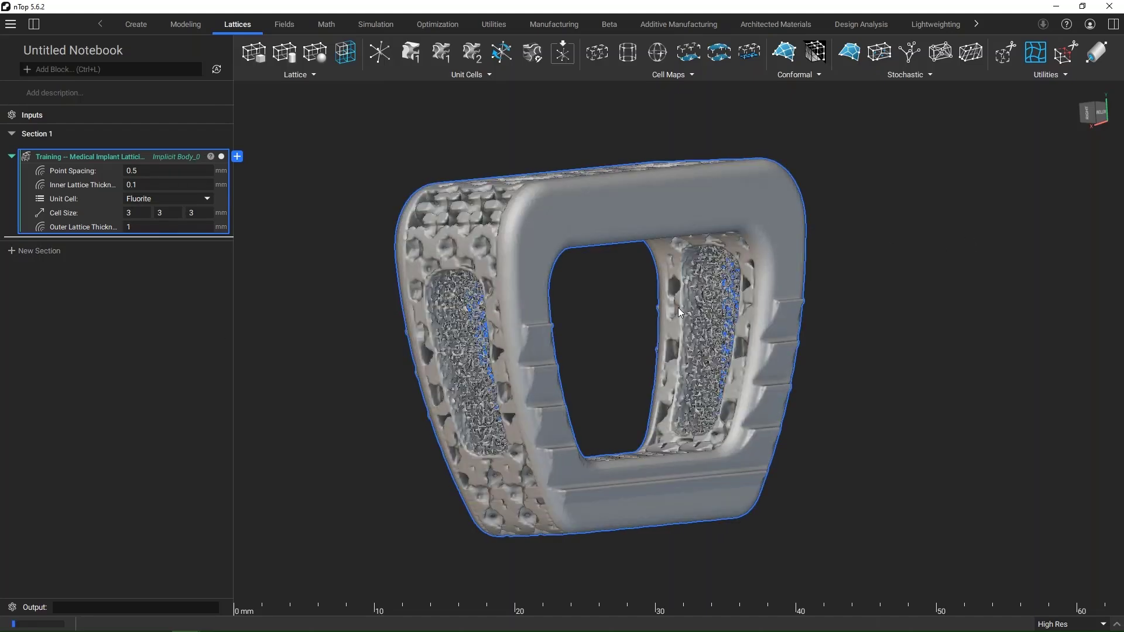
right_click_drag(676, 305, 674, 278)
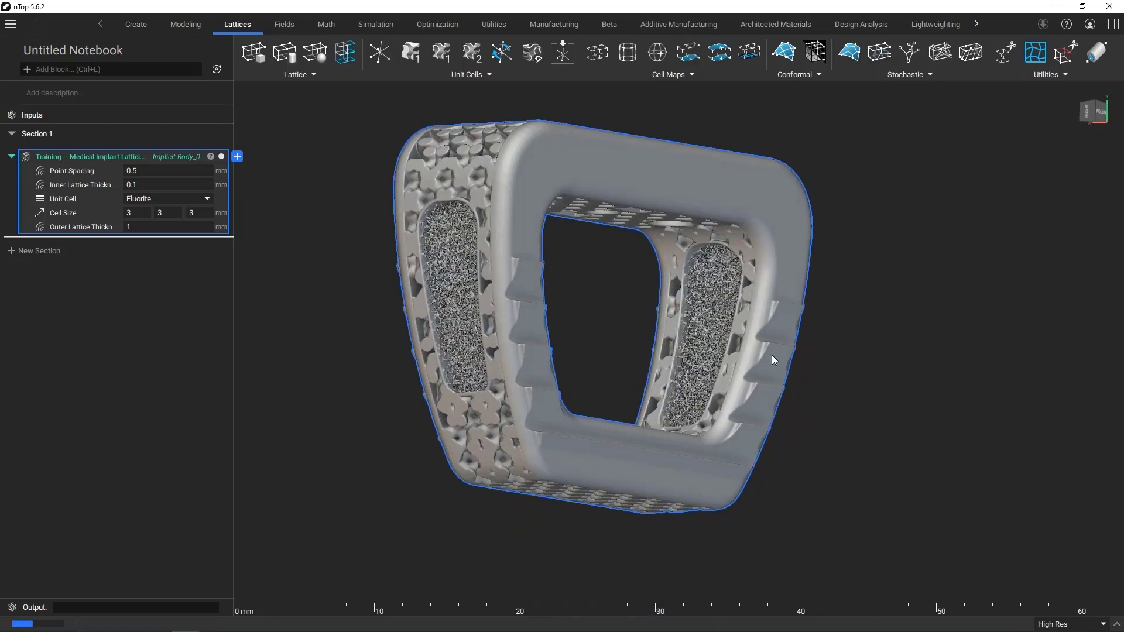
right_click_drag(589, 464, 549, 377)
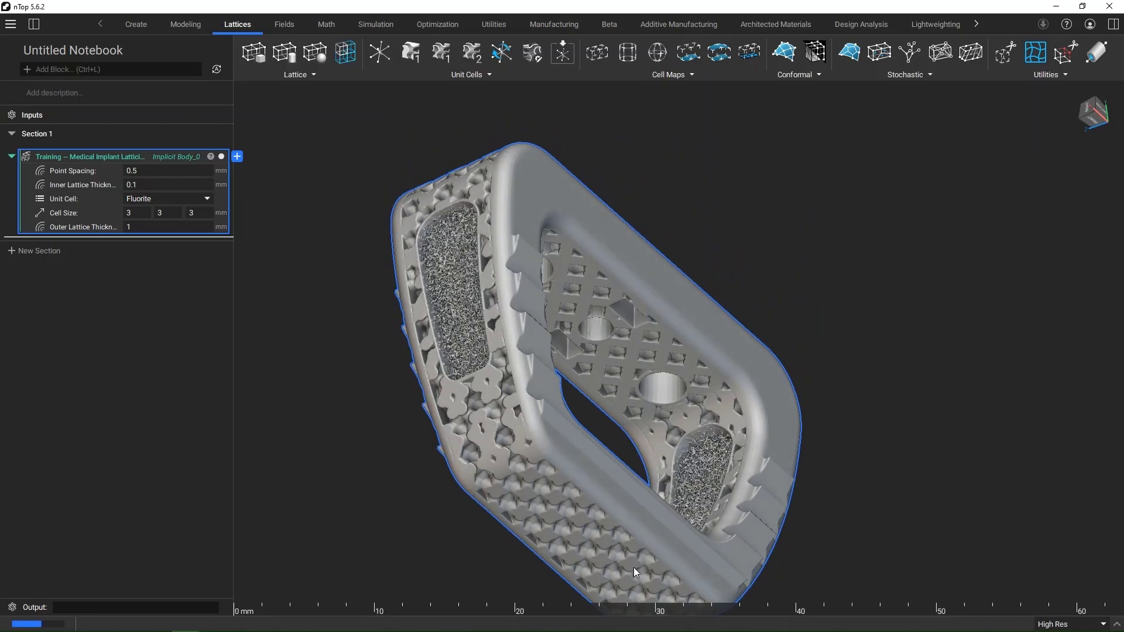
right_click_drag(546, 307, 558, 467)
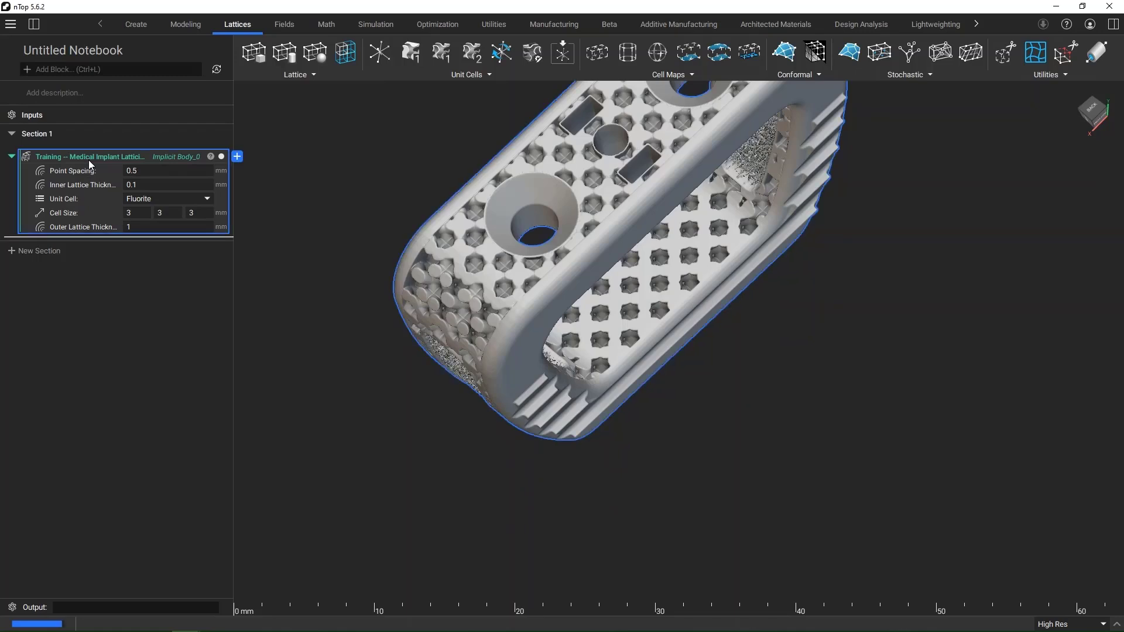
Step: Duplicate the implant latticing block twice and set the second block's unit cell to Hexagonal honeycomb
key("ctrl+d")
key("ctrl+d")
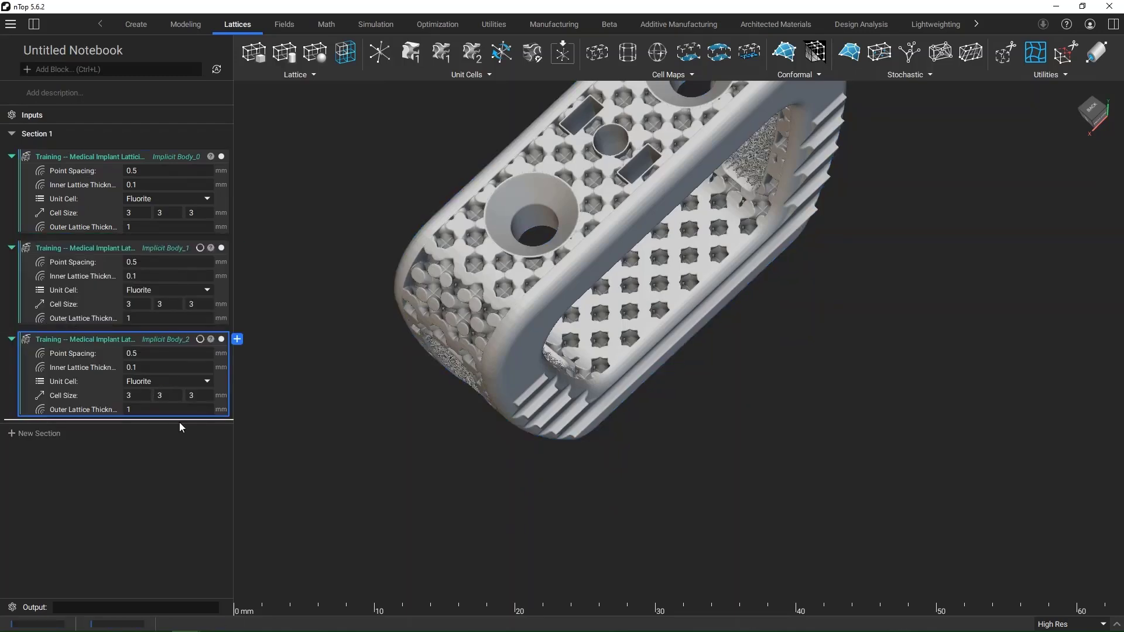
left_click(153, 262)
key("Tab")
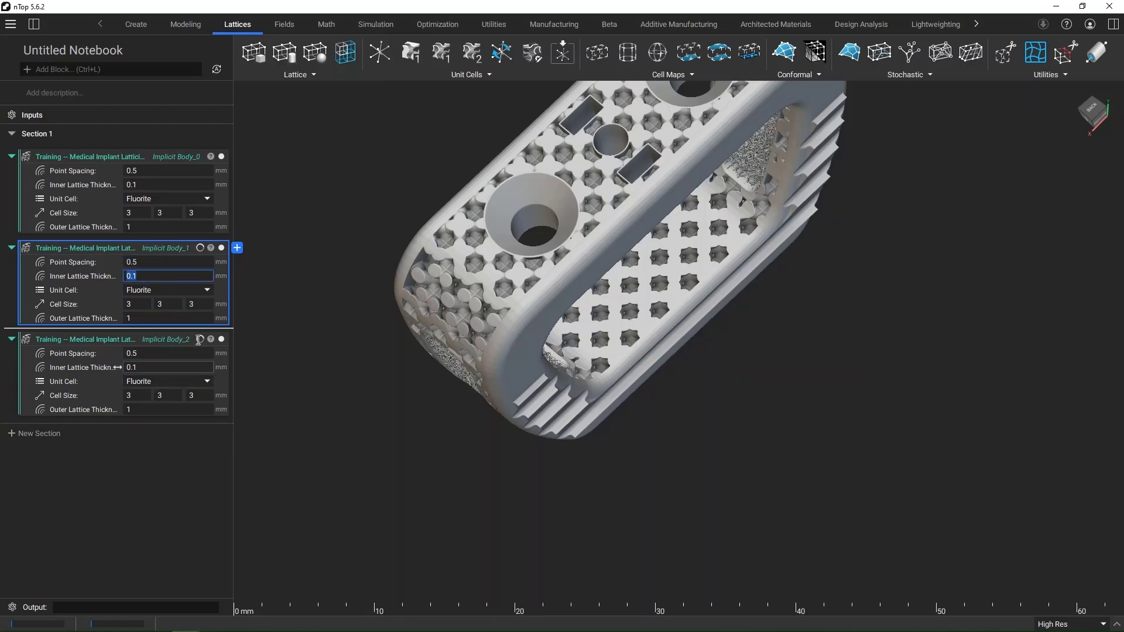
left_click(150, 291)
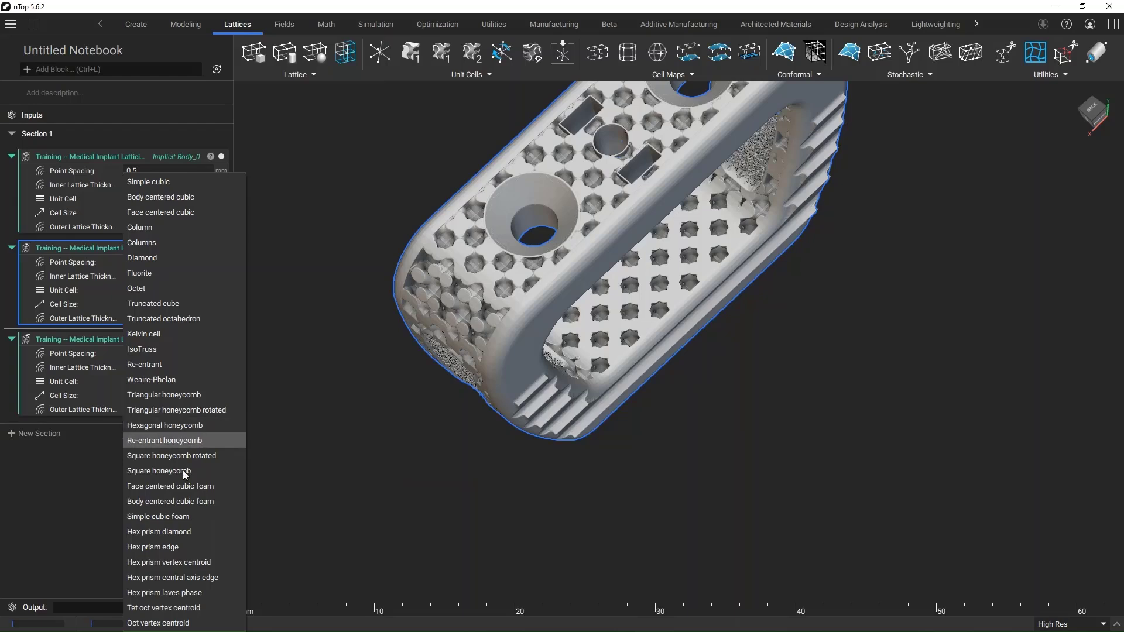
left_click(192, 426)
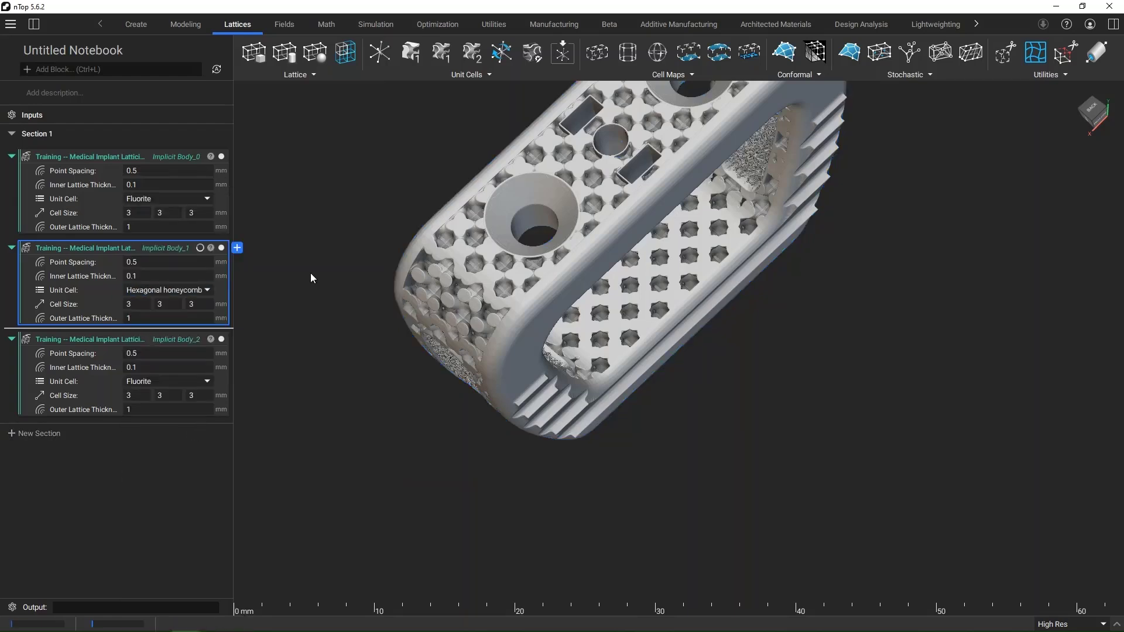
Step: Set the second block's Point Spacing to 1 mm and its Inner Lattice Thickness to 0.35 mm
left_click(163, 262)
type("1")
key("Tab")
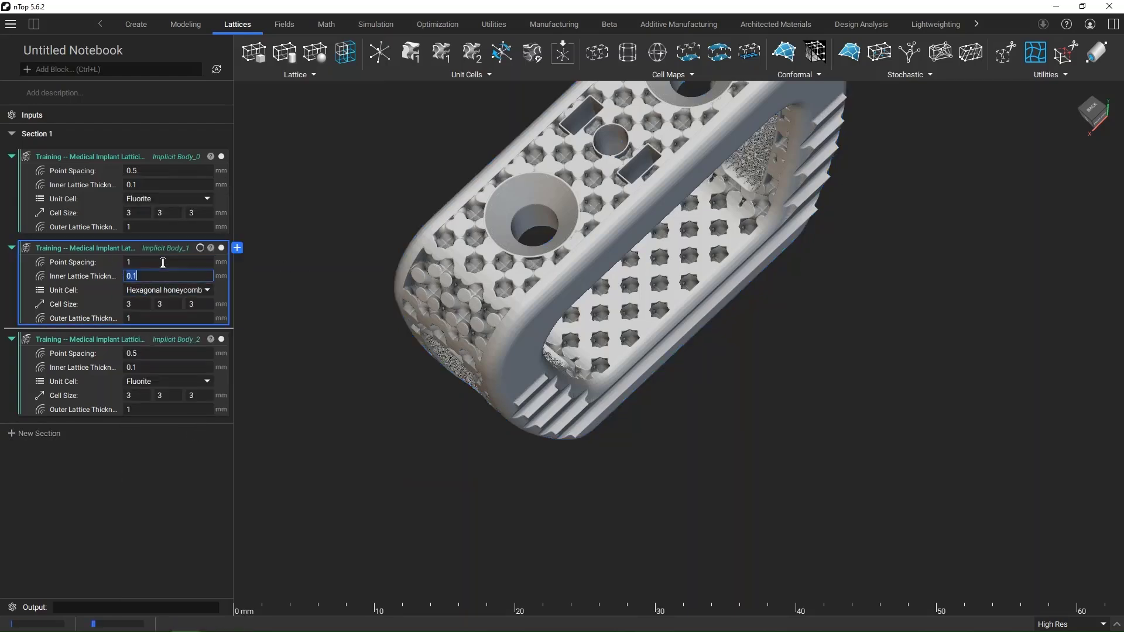
type("0.35")
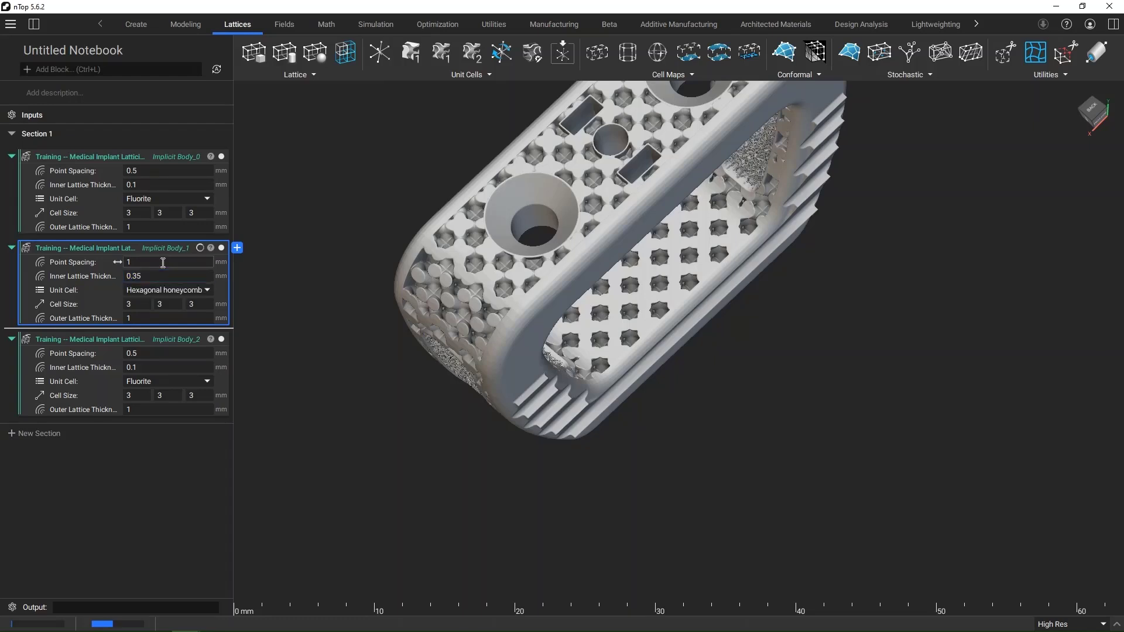
Step: Set the second implant latticing block's cell size to 2 × 2 × 2 mm
left_click(145, 304)
type("2")
key("Tab")
type("2")
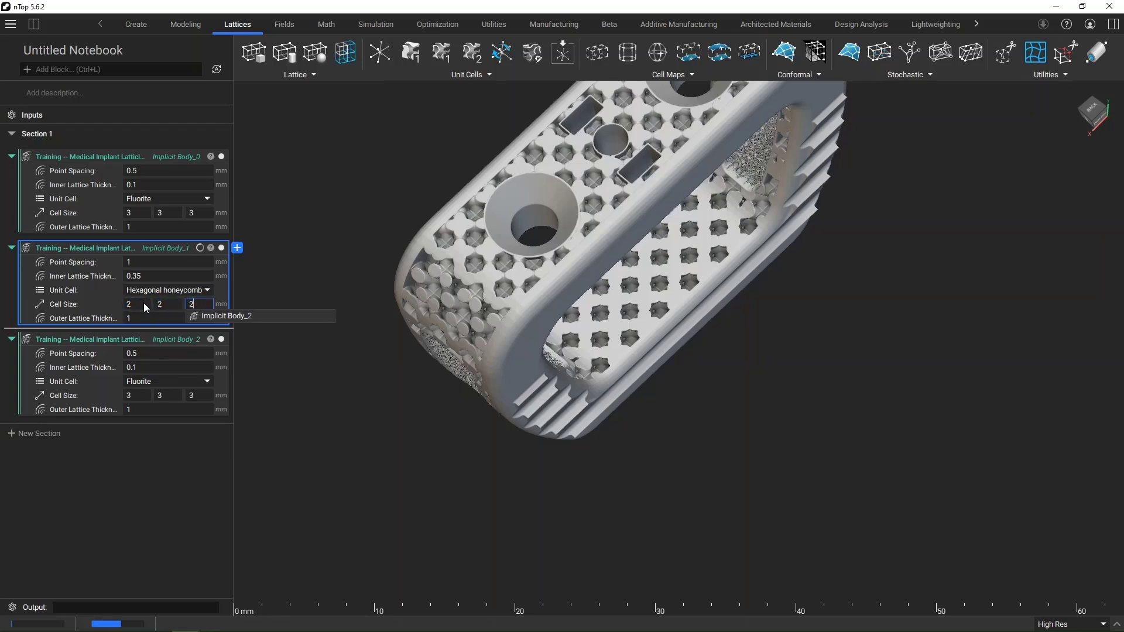
key("Tab")
type("2")
key("Return")
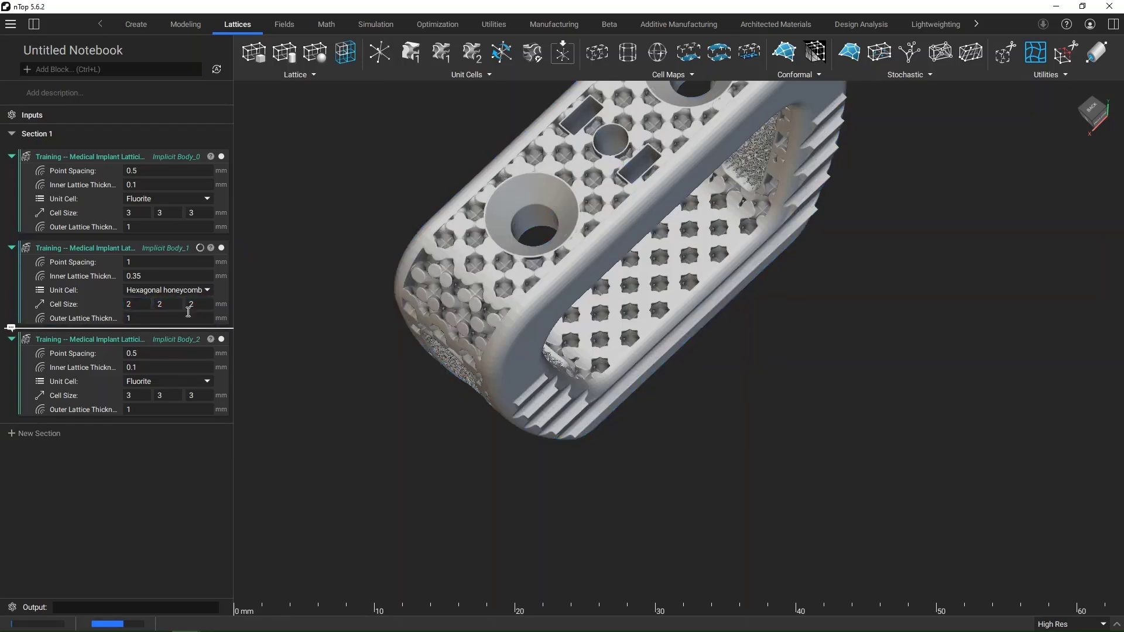
Step: Delete the third implant latticing block, the unchanged Fluorite duplicate
left_click(155, 248)
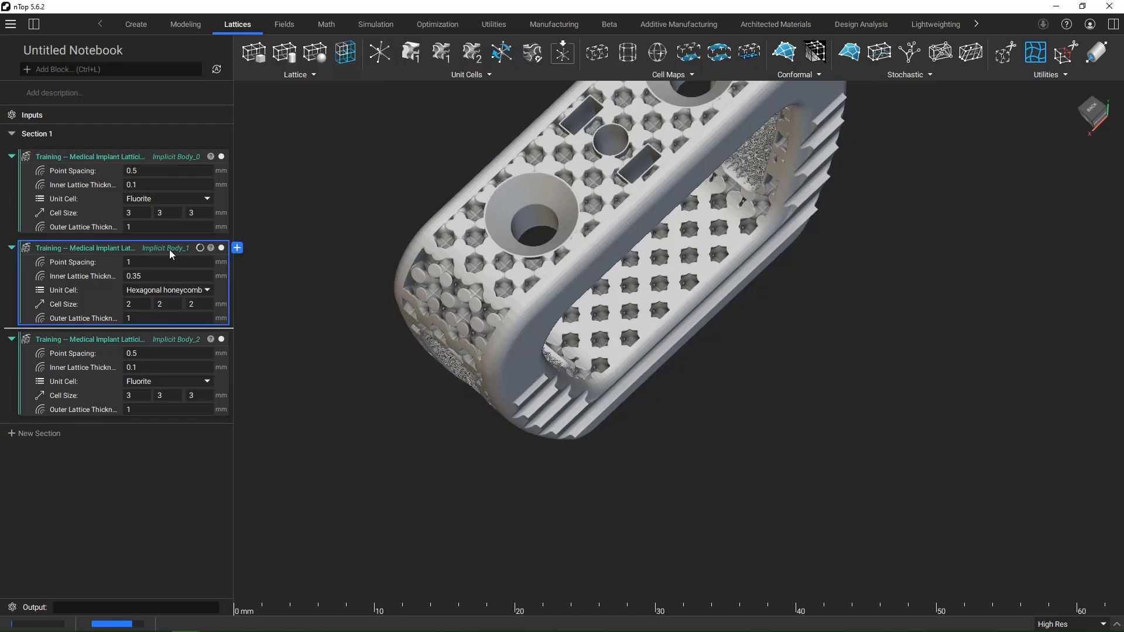
left_click(175, 340)
key("Delete")
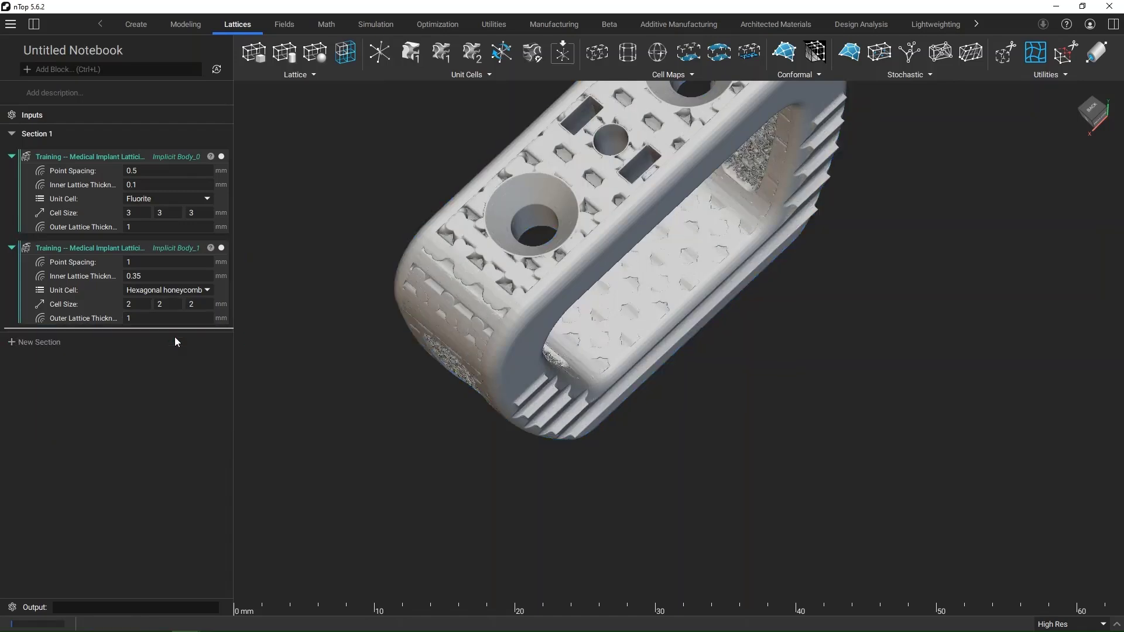
Step: Isolate the Hexagonal honeycomb implant and inspect its lattice from different angles
right_click_drag(478, 332, 293, 263)
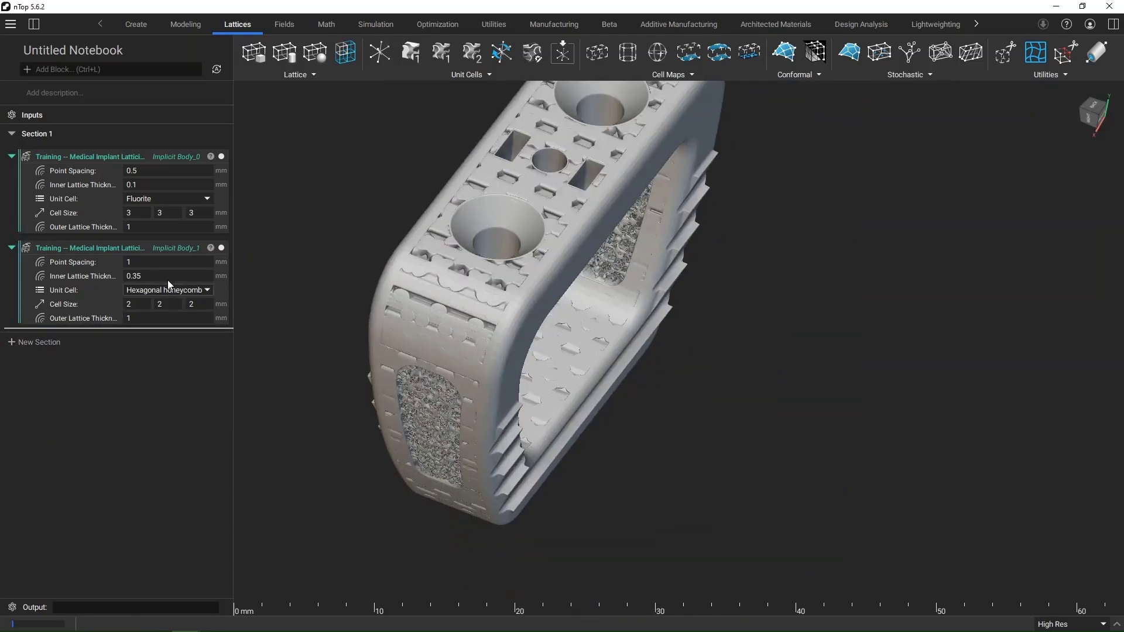
left_click(168, 248)
key("i")
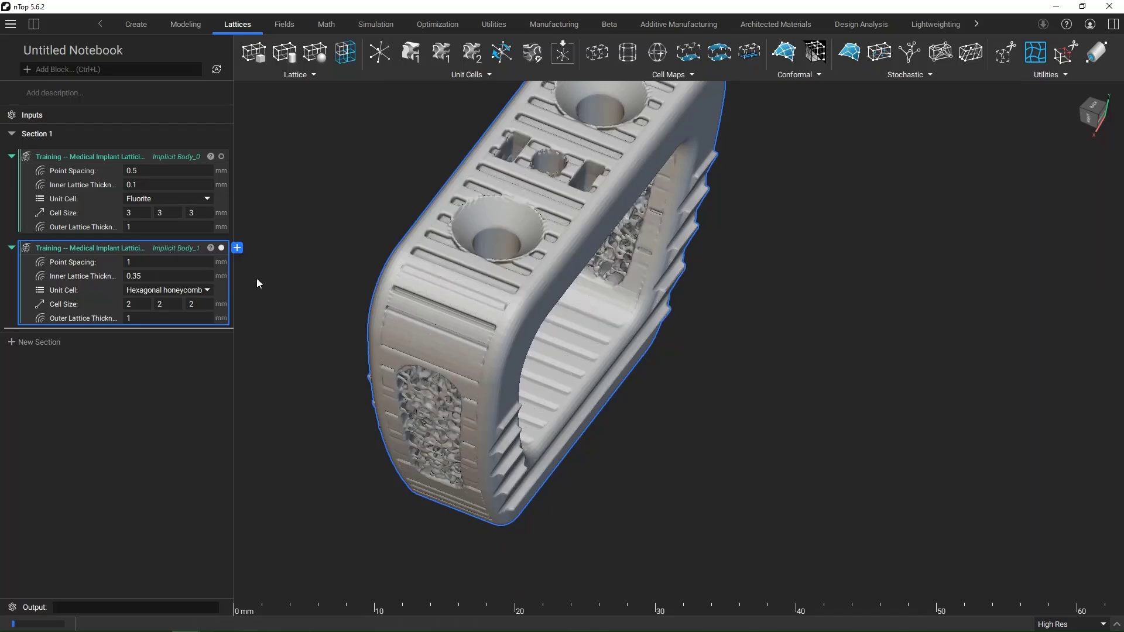
left_click(402, 213)
mouse_move(402, 214)
right_mouse_down()
mouse_move(456, 257)
mouse_move(476, 168)
mouse_move(424, 209)
right_mouse_up()
Step: Isolate the Fluorite implant variant and inspect its side and underside lattice for comparison
left_click(163, 156)
key("i")
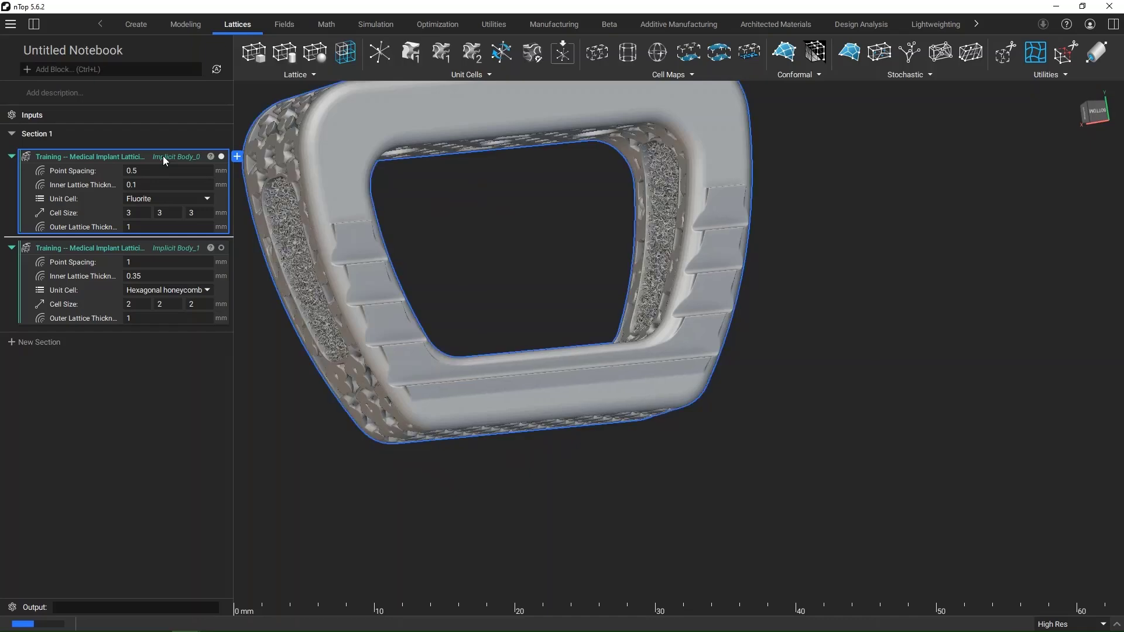
right_click_drag(332, 333, 403, 307)
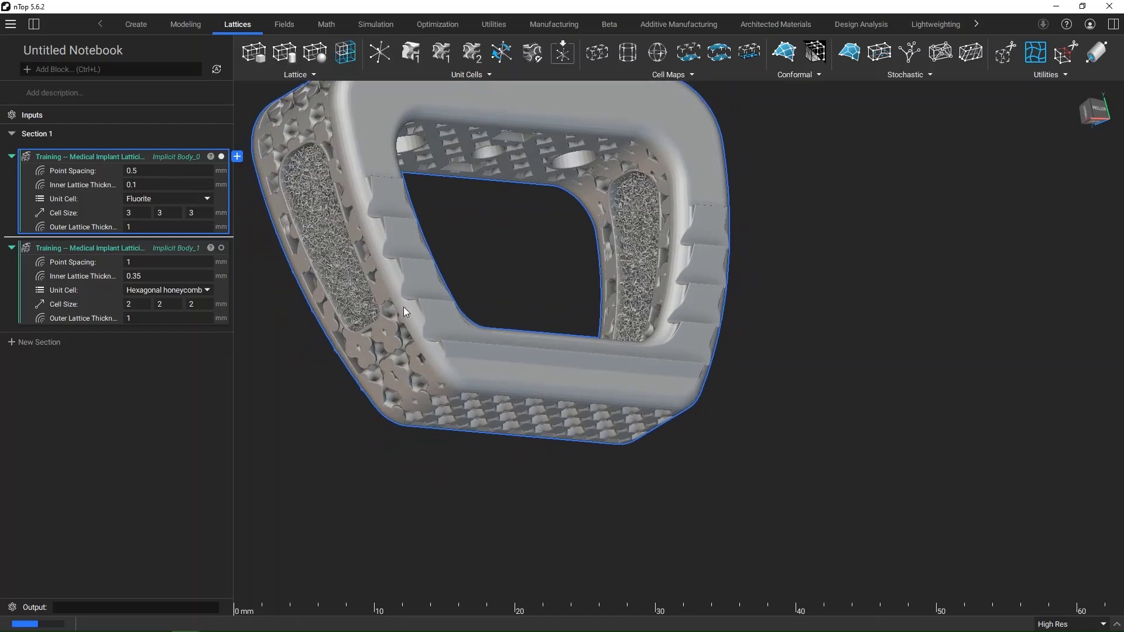
left_click(289, 429)
Step: Add a new Training -- Medical Implant Latticing block with default parameters after the Fluorite block and show only its implant
left_click(97, 70)
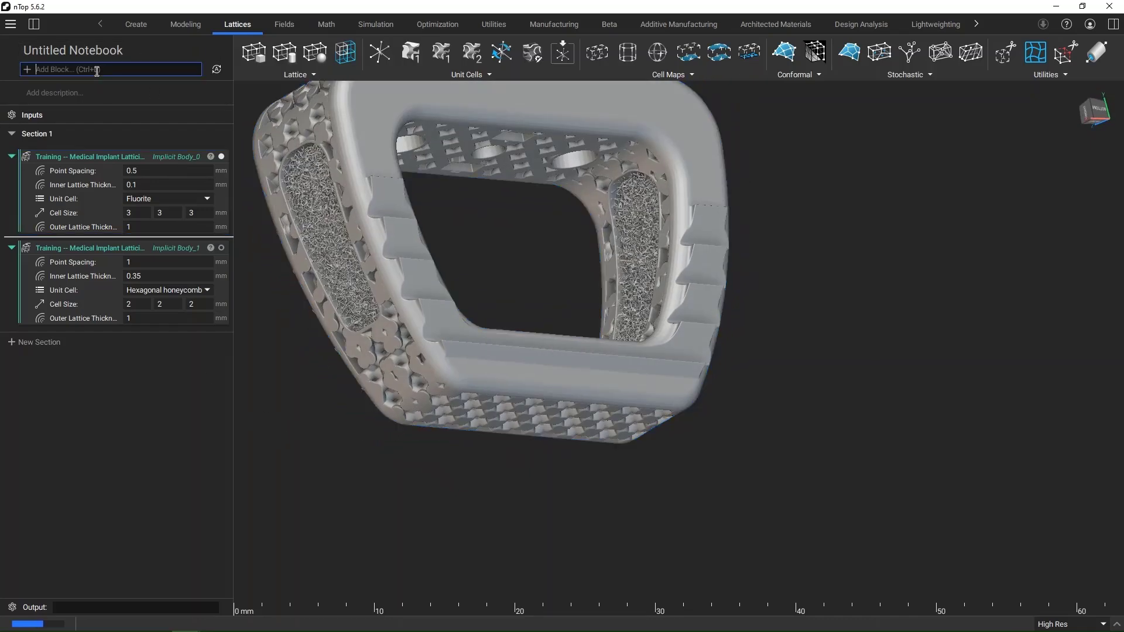
type("trainin")
key("Return")
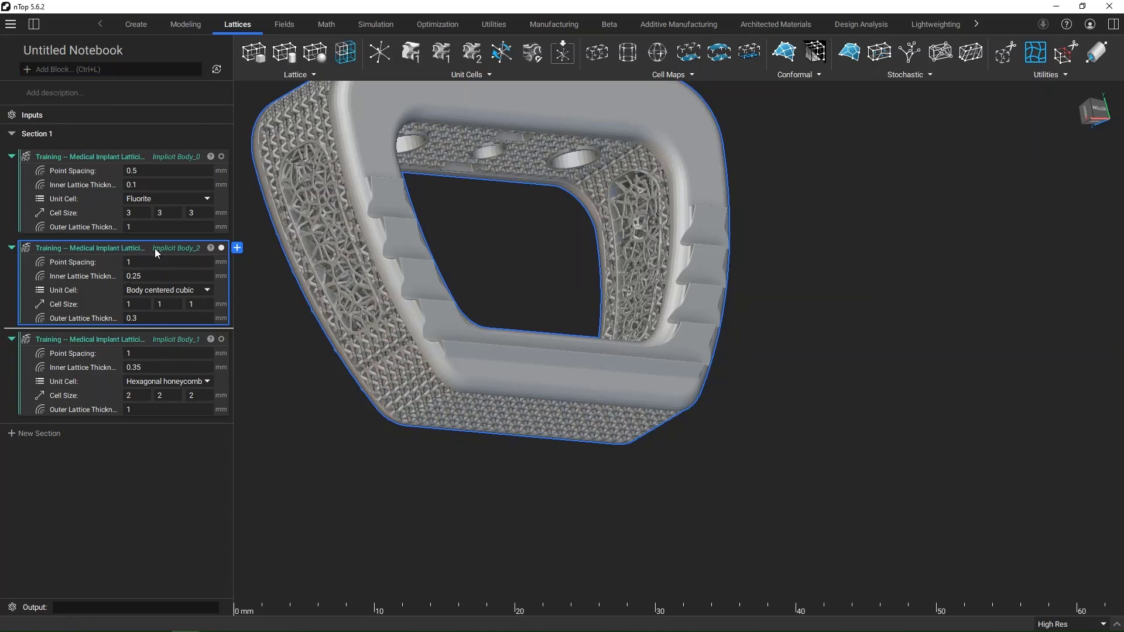
Step: Examine the Body centered cubic implant's outer and inner lattices from several angles and distances
right_click_drag(351, 272, 340, 327)
right_click_drag(356, 154, 440, 242)
left_click(560, 244)
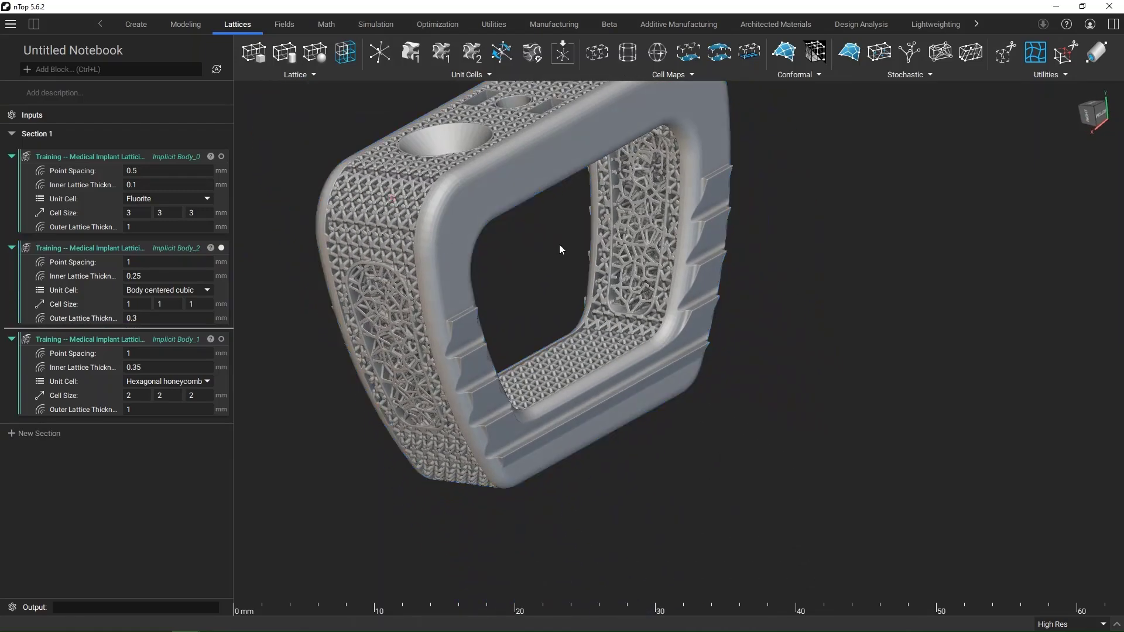
scroll(473, 265, "down", 2)
middle_click_drag(443, 242, 462, 339)
right_click_drag(461, 339, 425, 307)
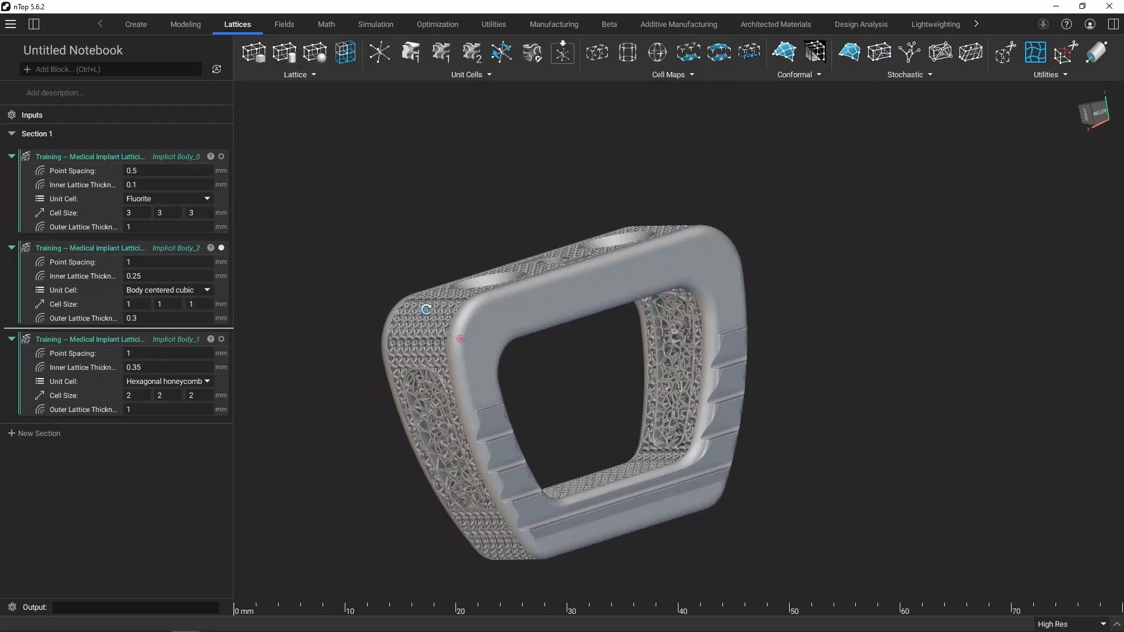
scroll(466, 324, "up", 2)
middle_click_drag(465, 324, 458, 259)
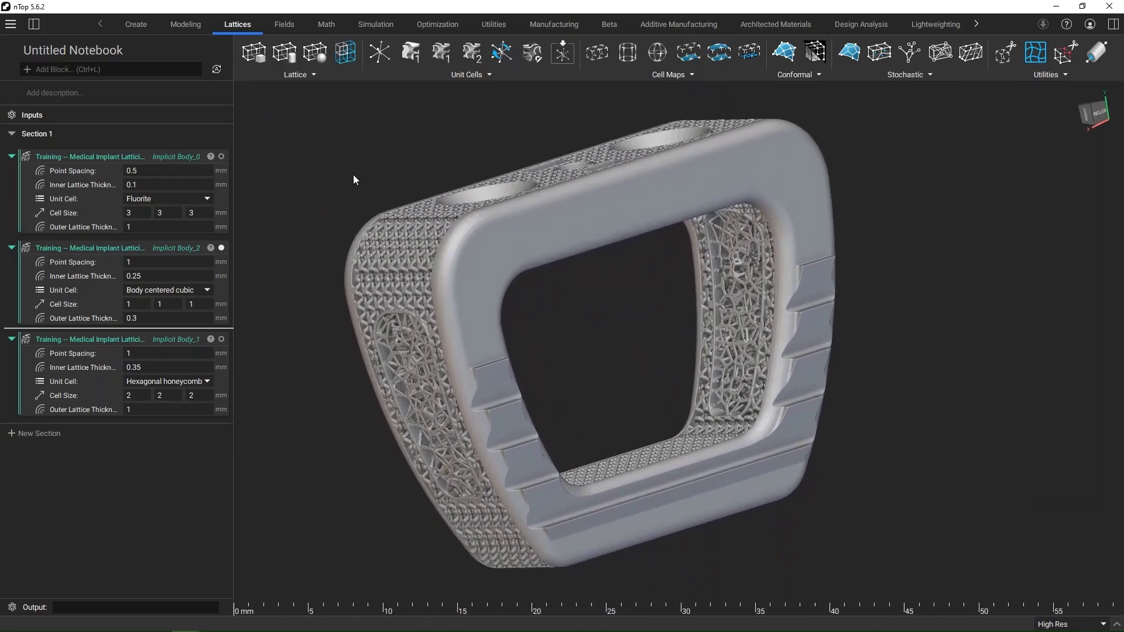